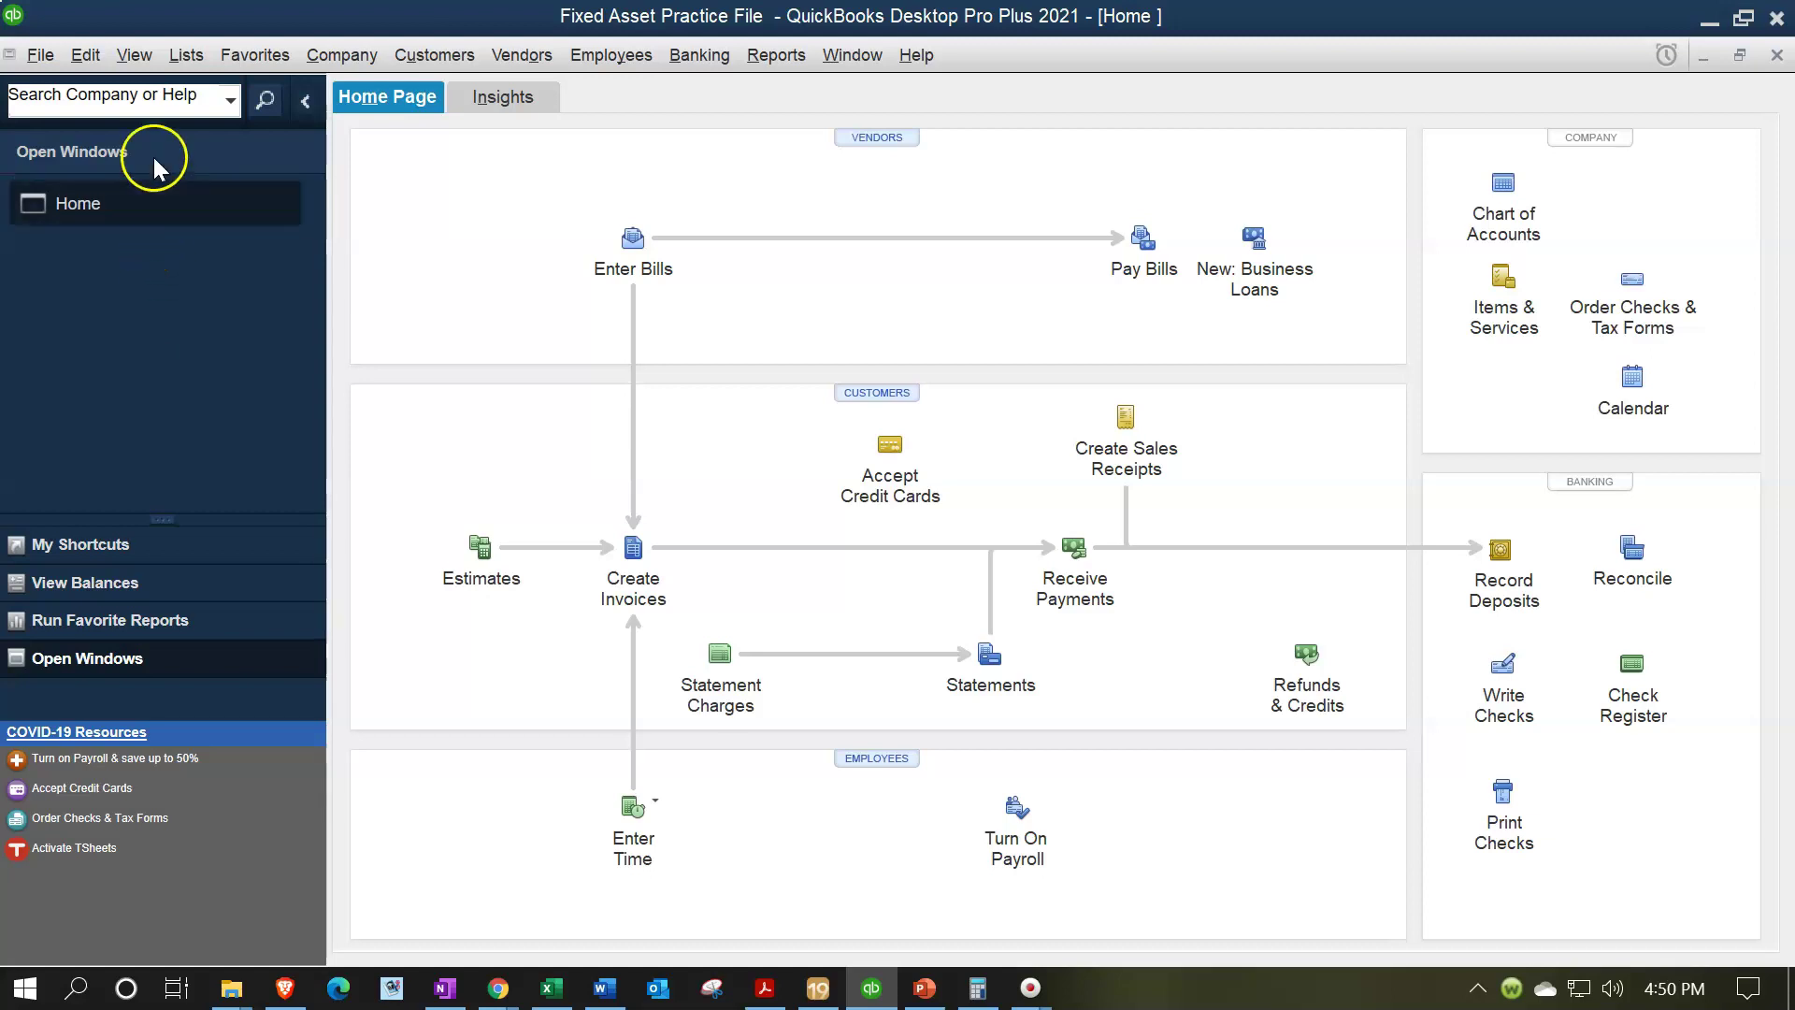
# - Open the Fixed Asset Item List and adjust the width of its Account column
pyautogui.click(186, 56)
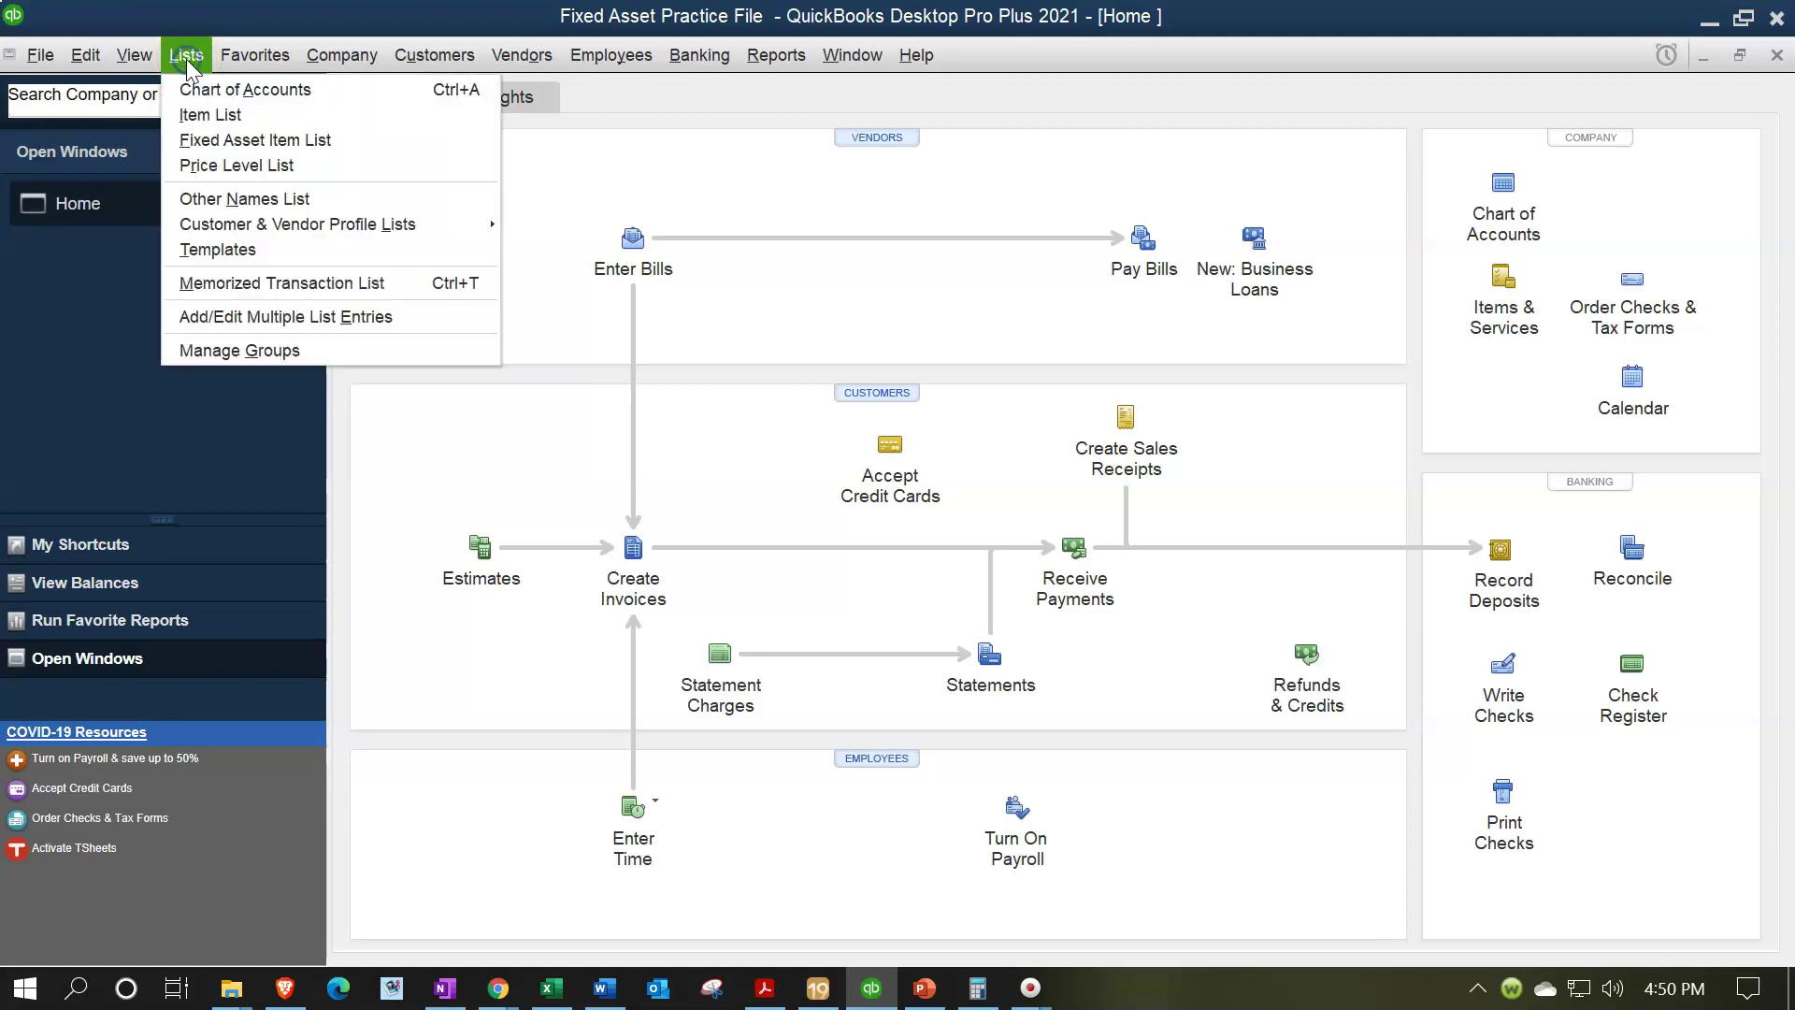
pyautogui.click(227, 131)
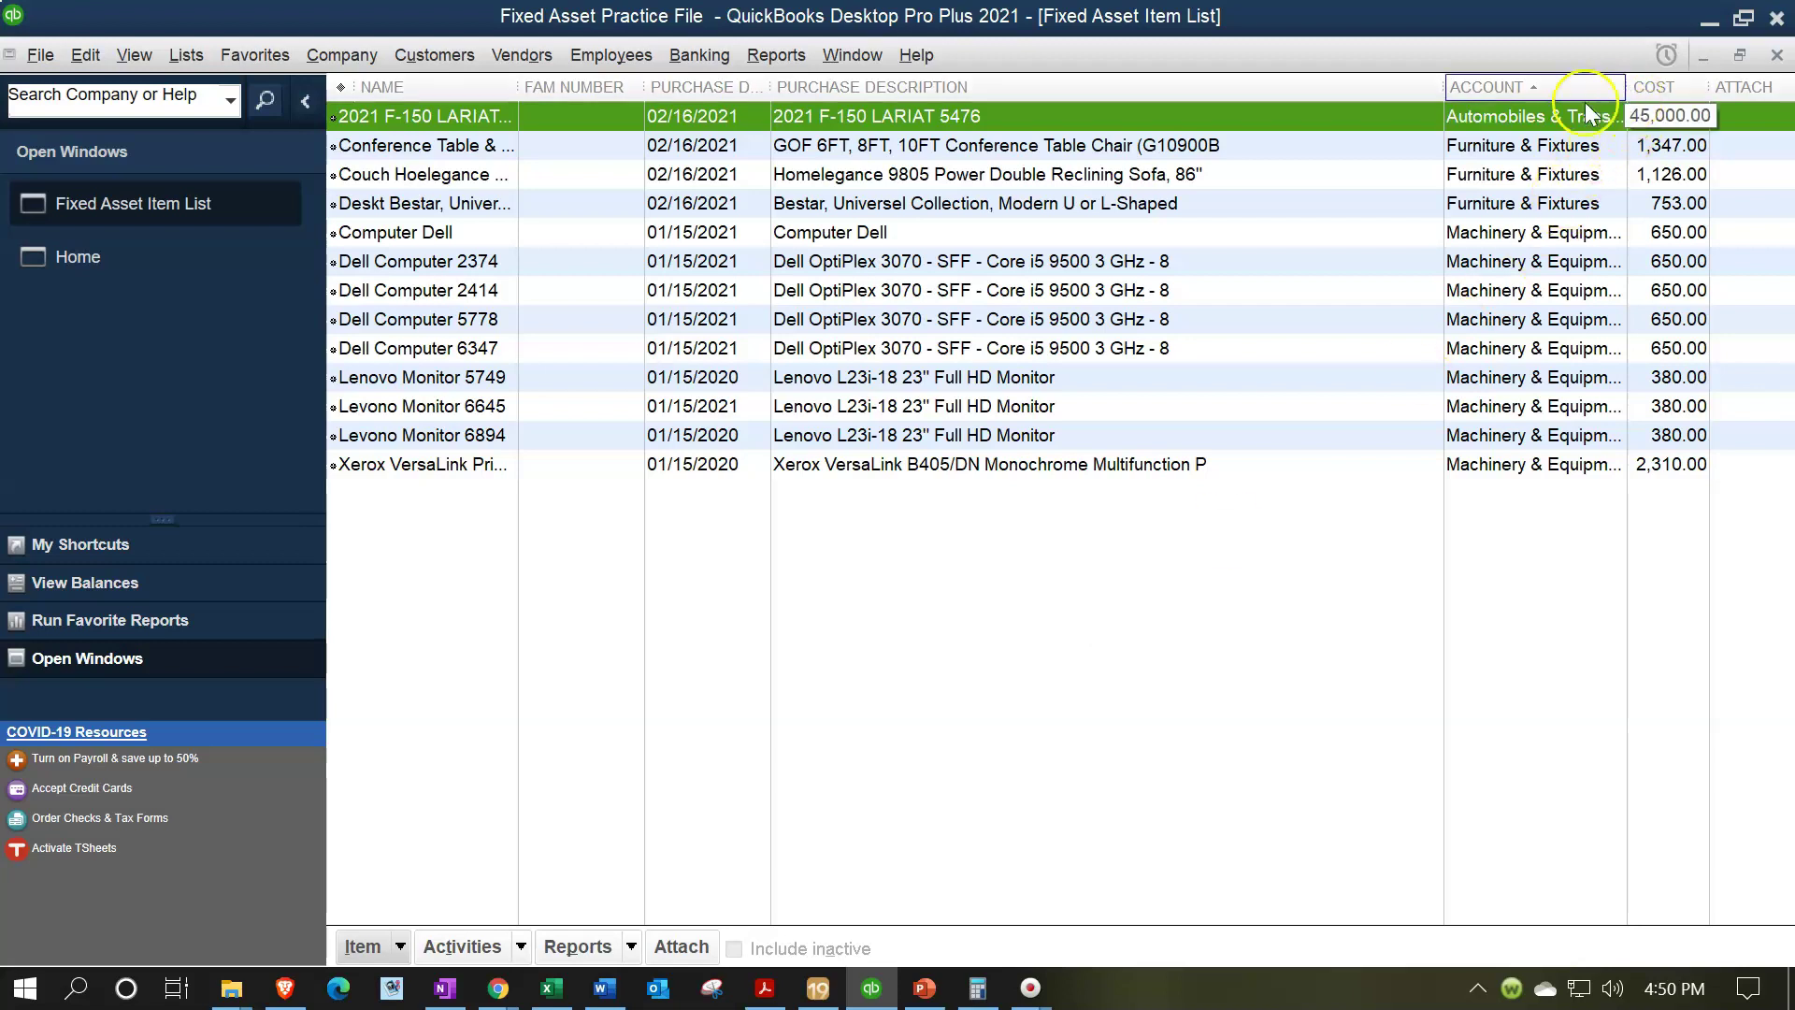
pyautogui.moveTo(1445, 86); pyautogui.dragTo(1367, 109)
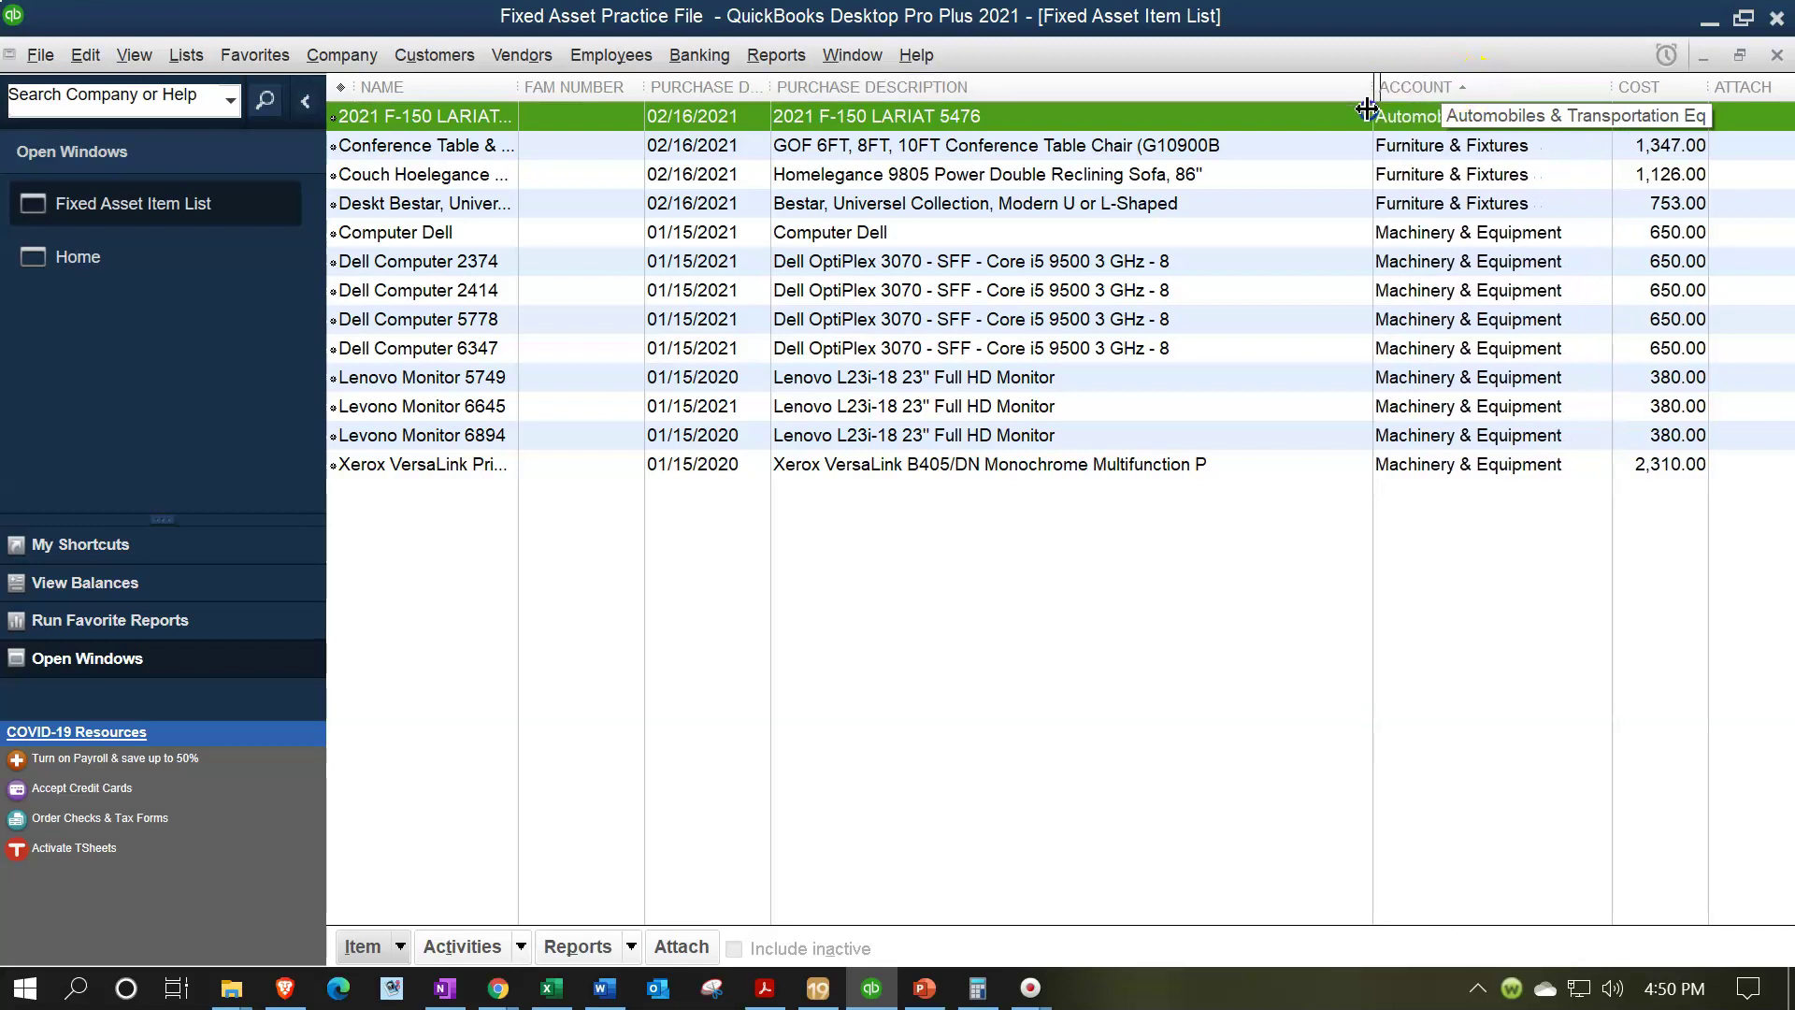
pyautogui.moveTo(1613, 89); pyautogui.dragTo(1563, 100)
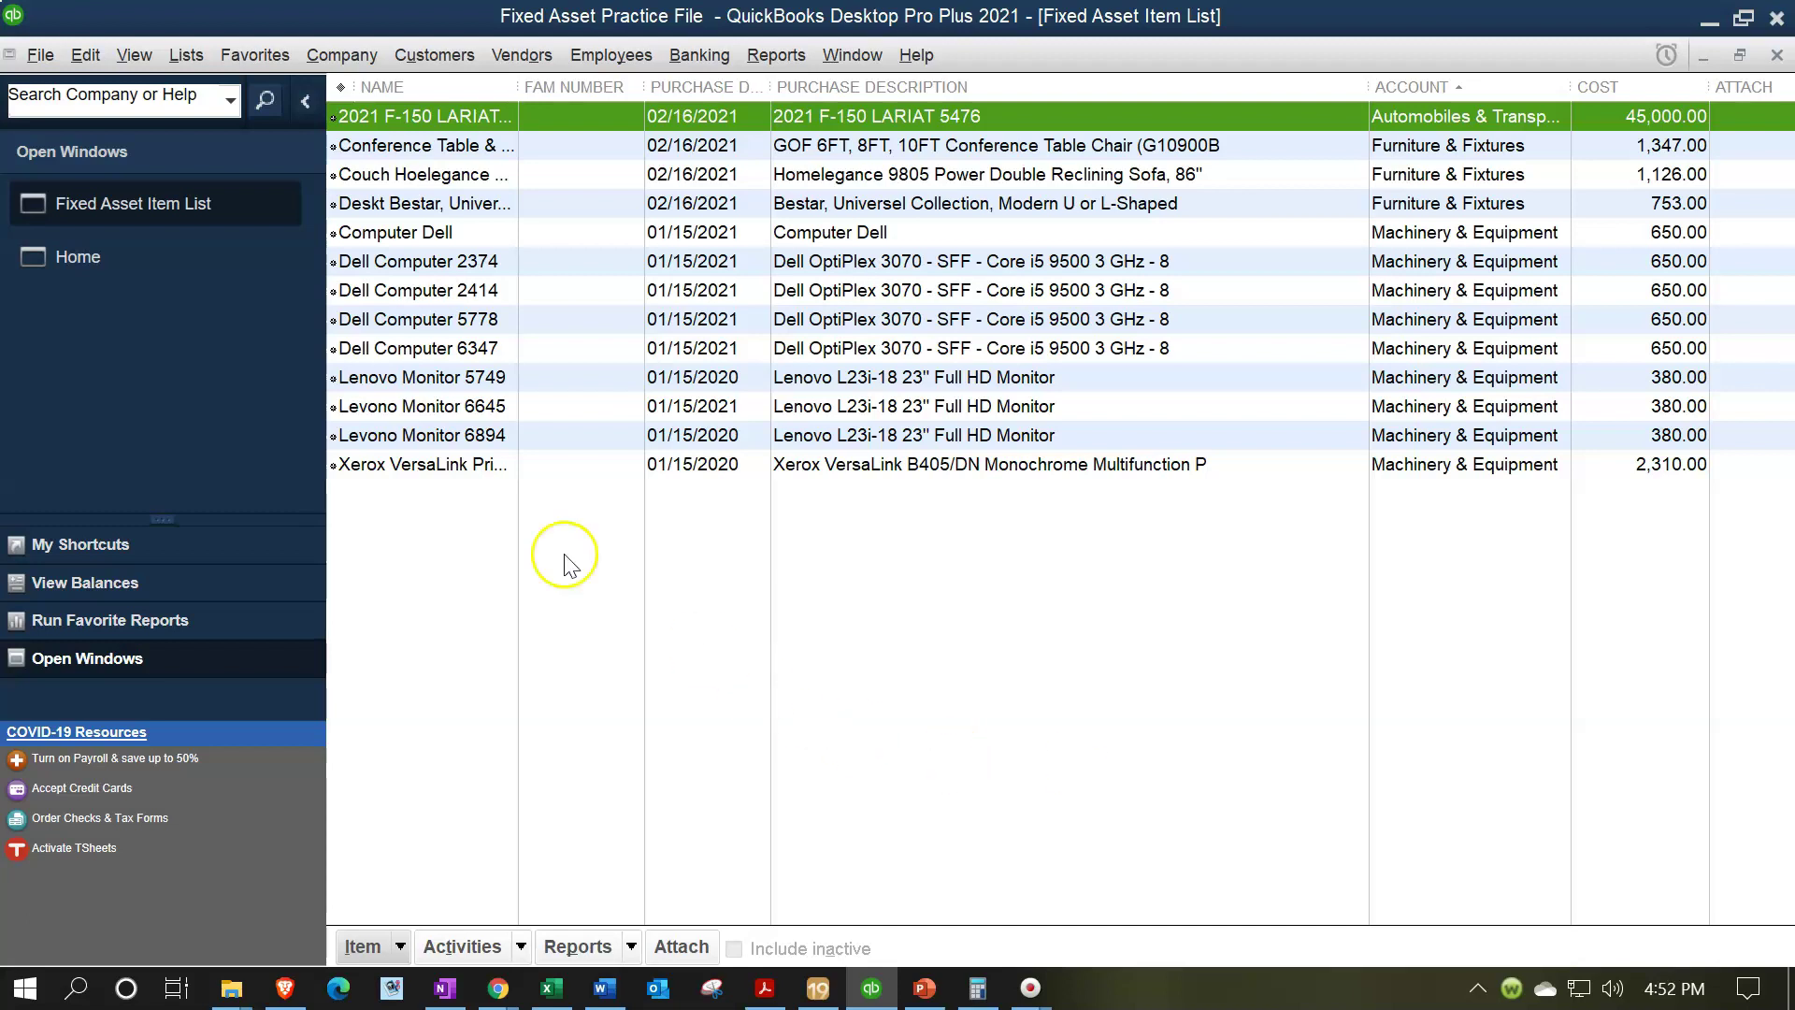
# - Start a new general journal entry and date it 04/17/2021
pyautogui.click(130, 270)
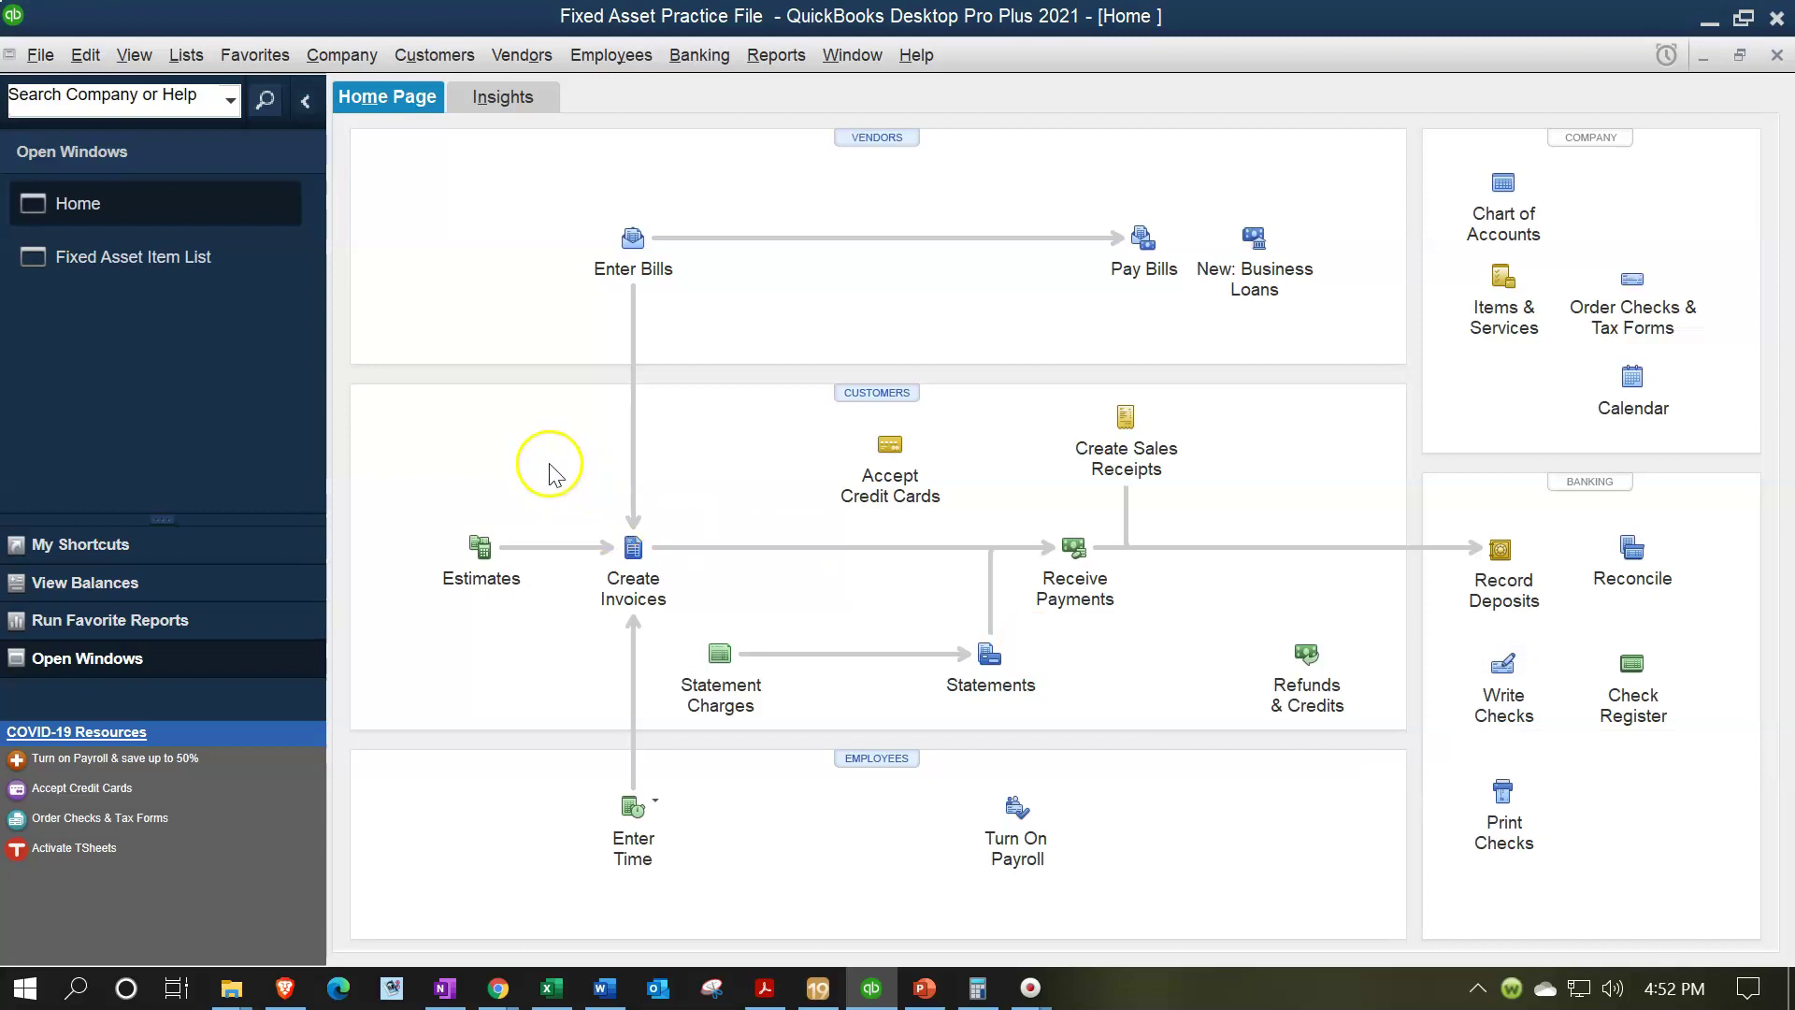
pyautogui.click(340, 56)
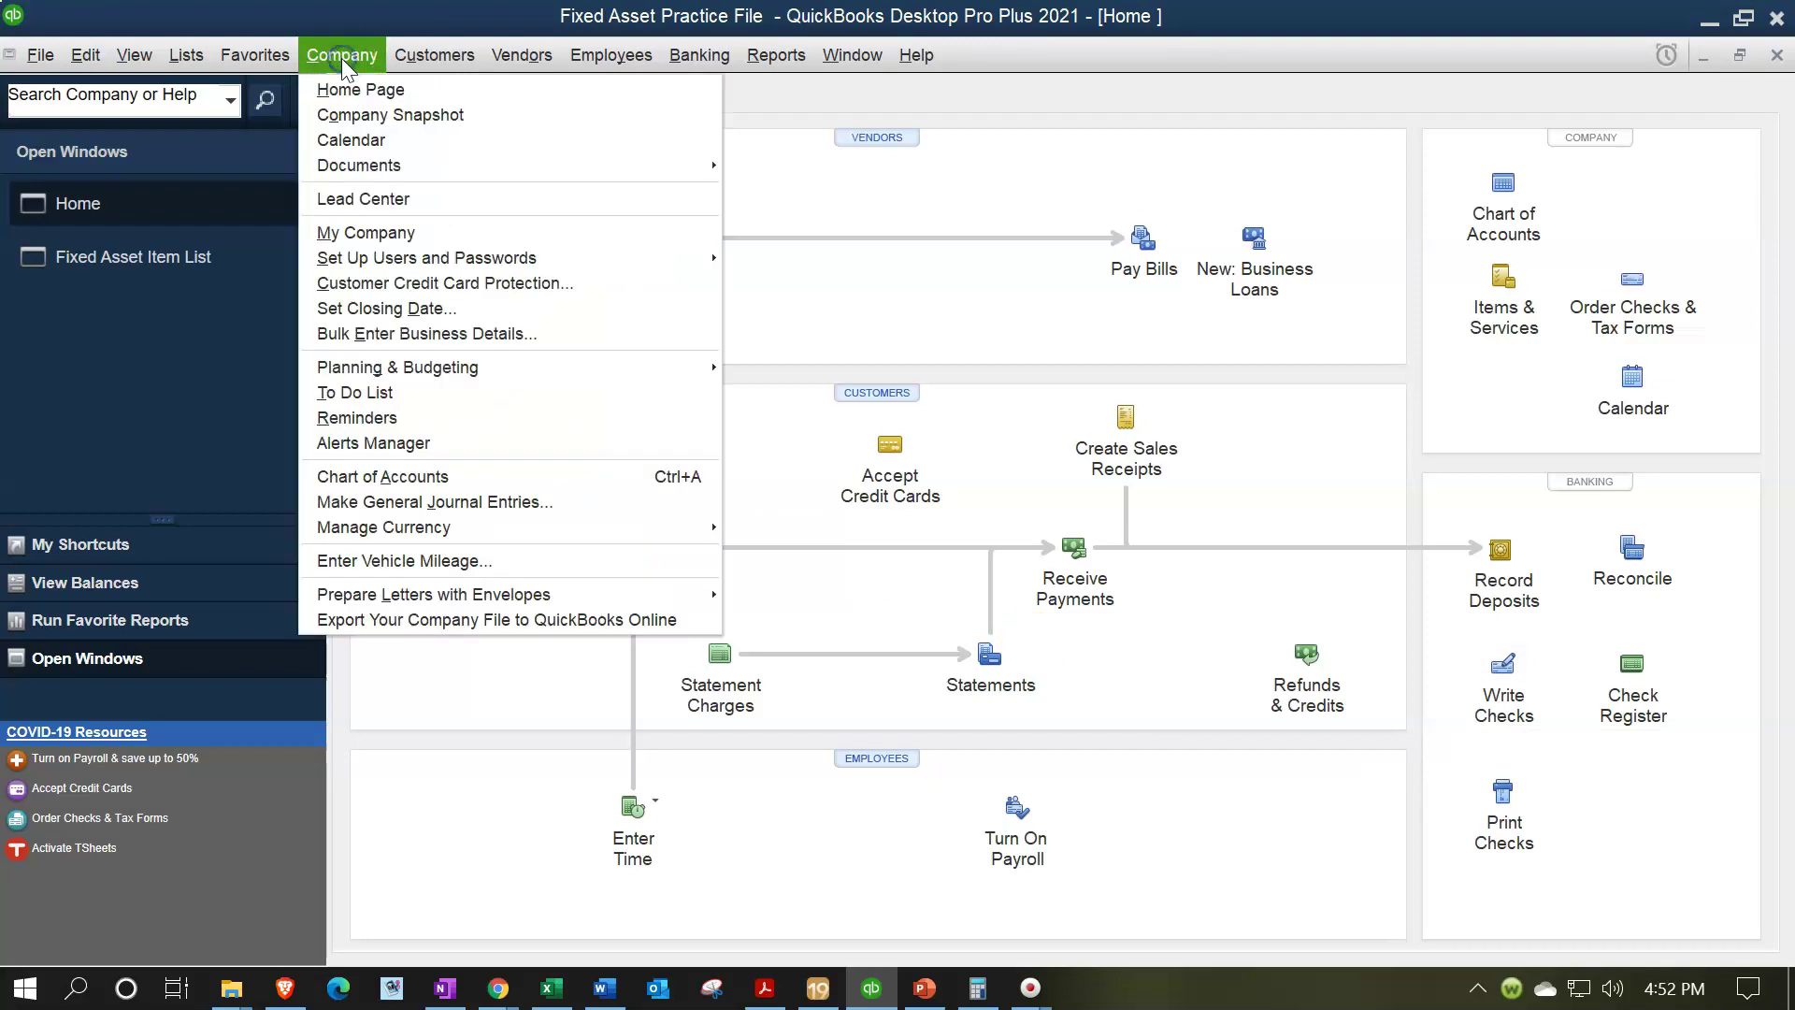
pyautogui.click(448, 502)
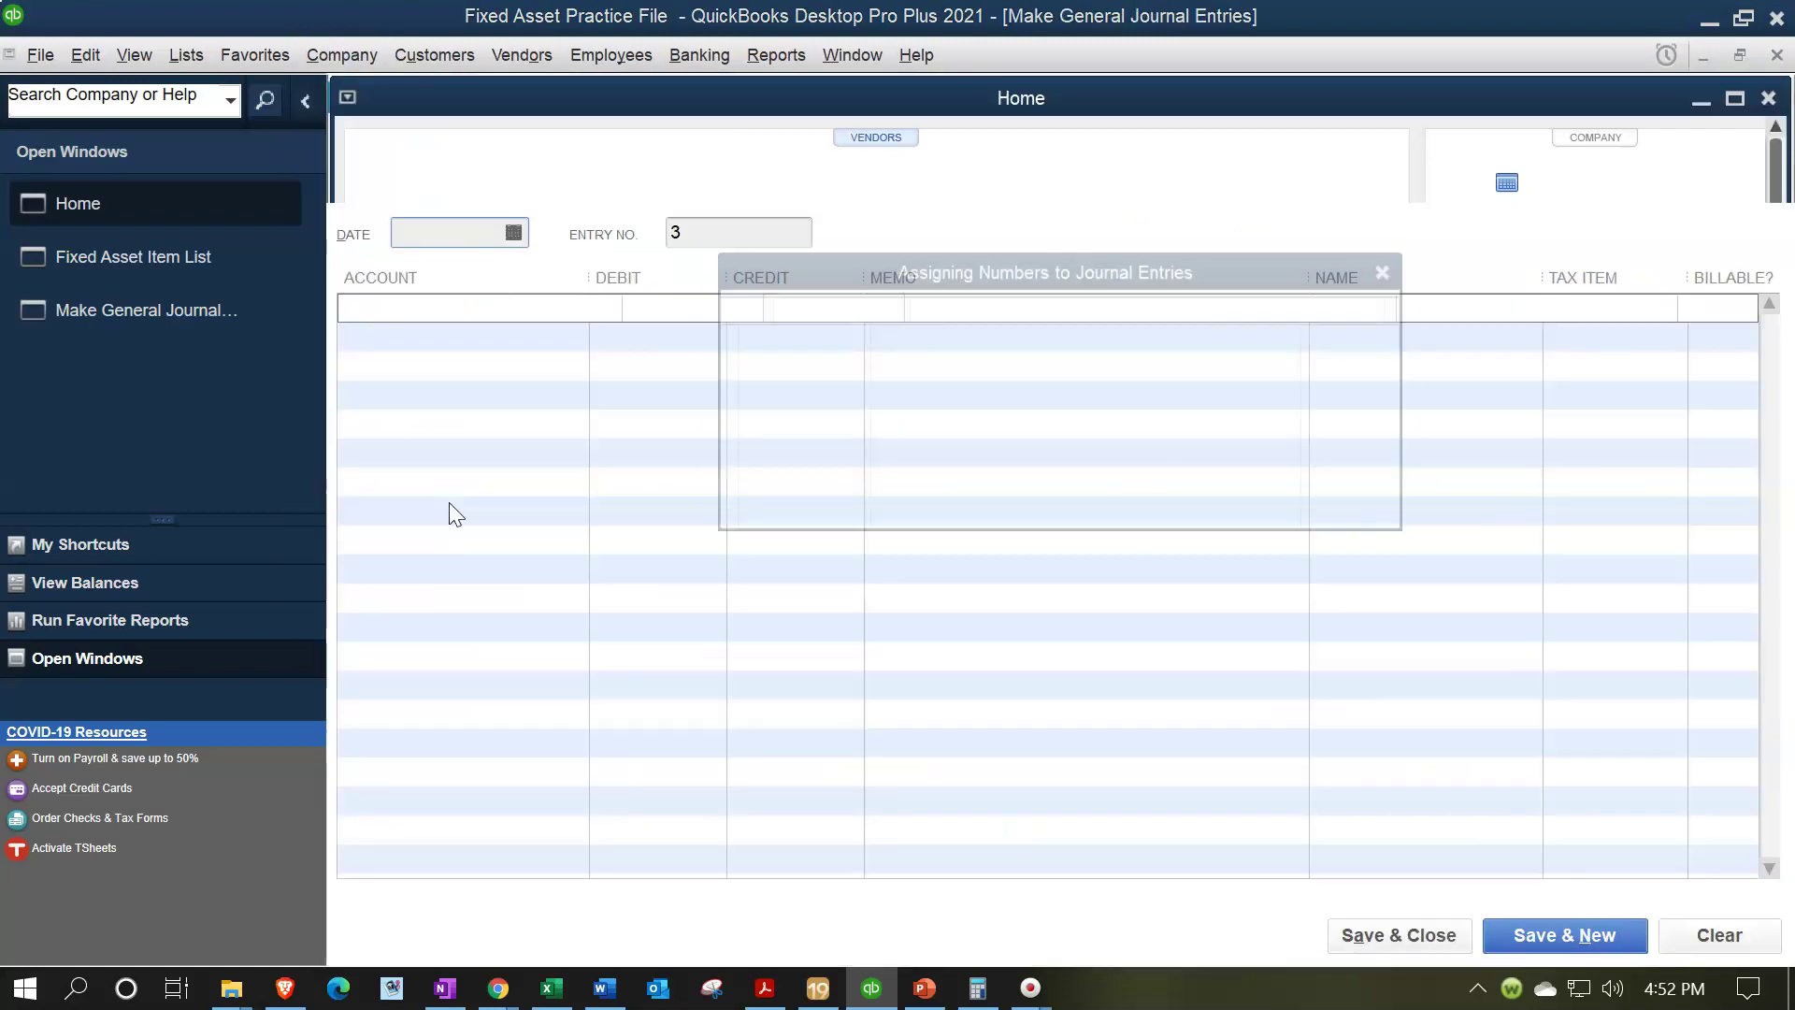
pyautogui.click(1405, 268)
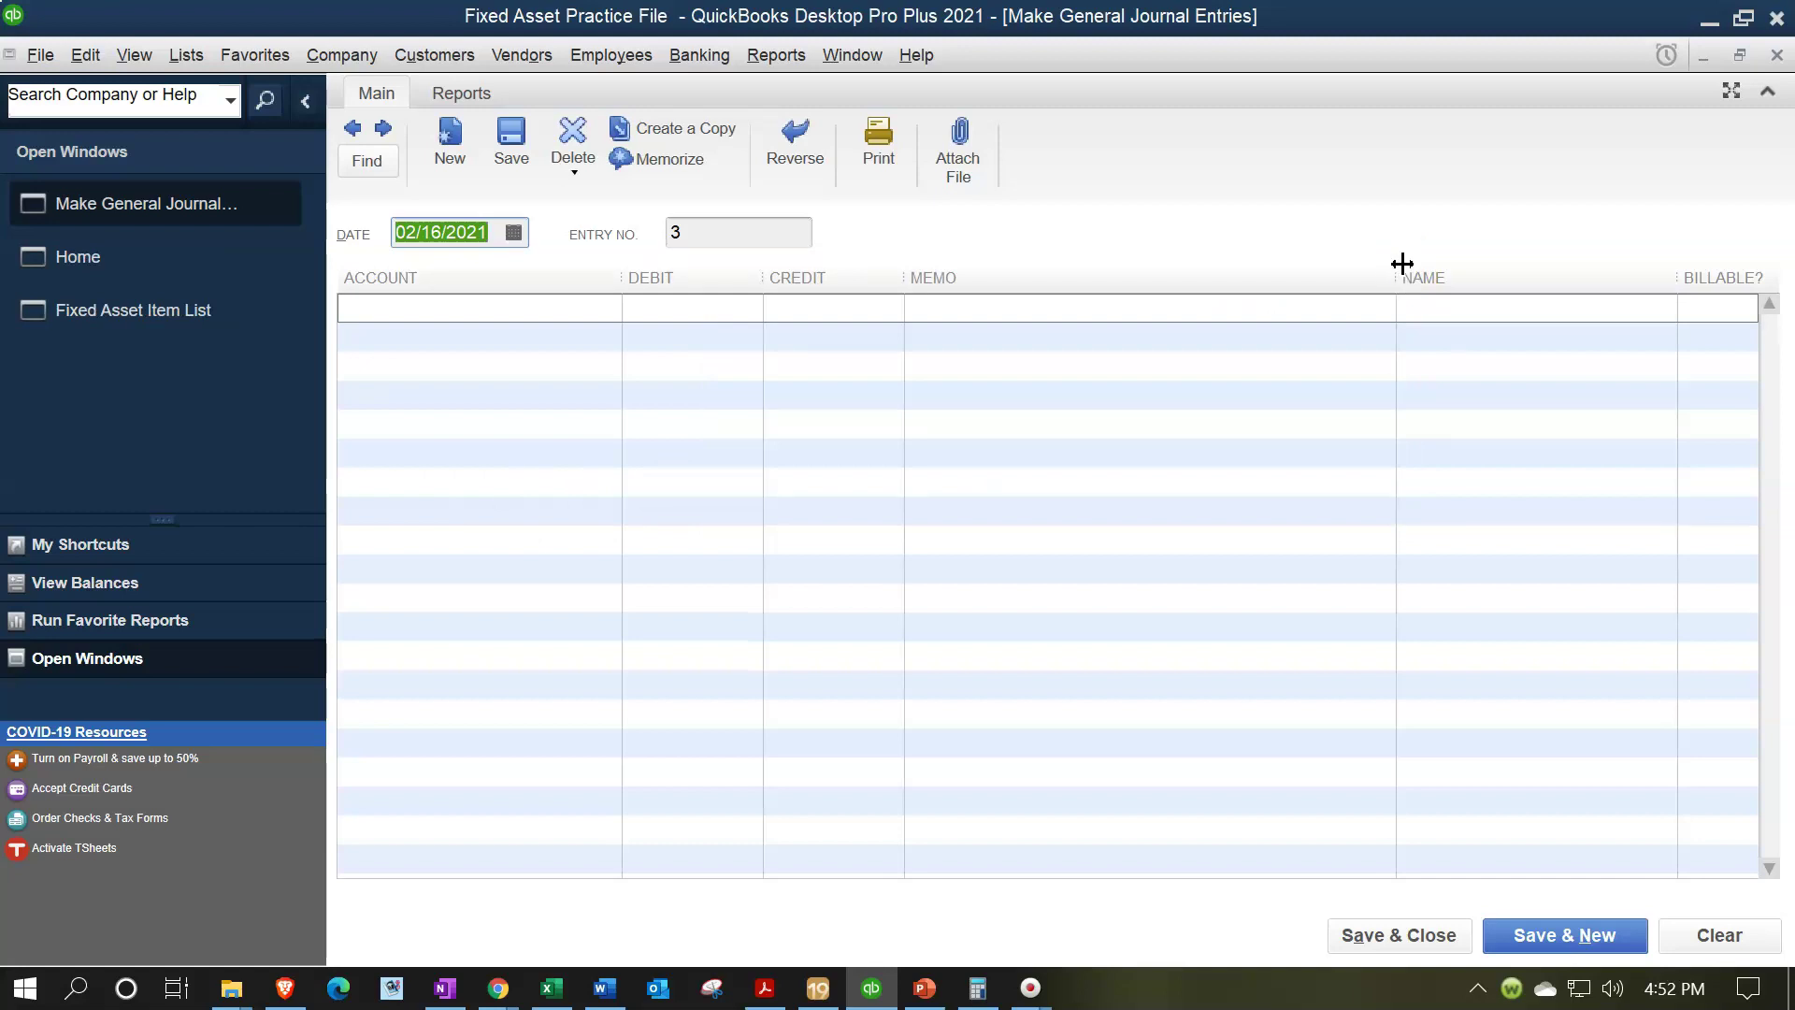
pyautogui.write('04/17/2021')
pyautogui.press('Tab')
pyautogui.press('Tab')
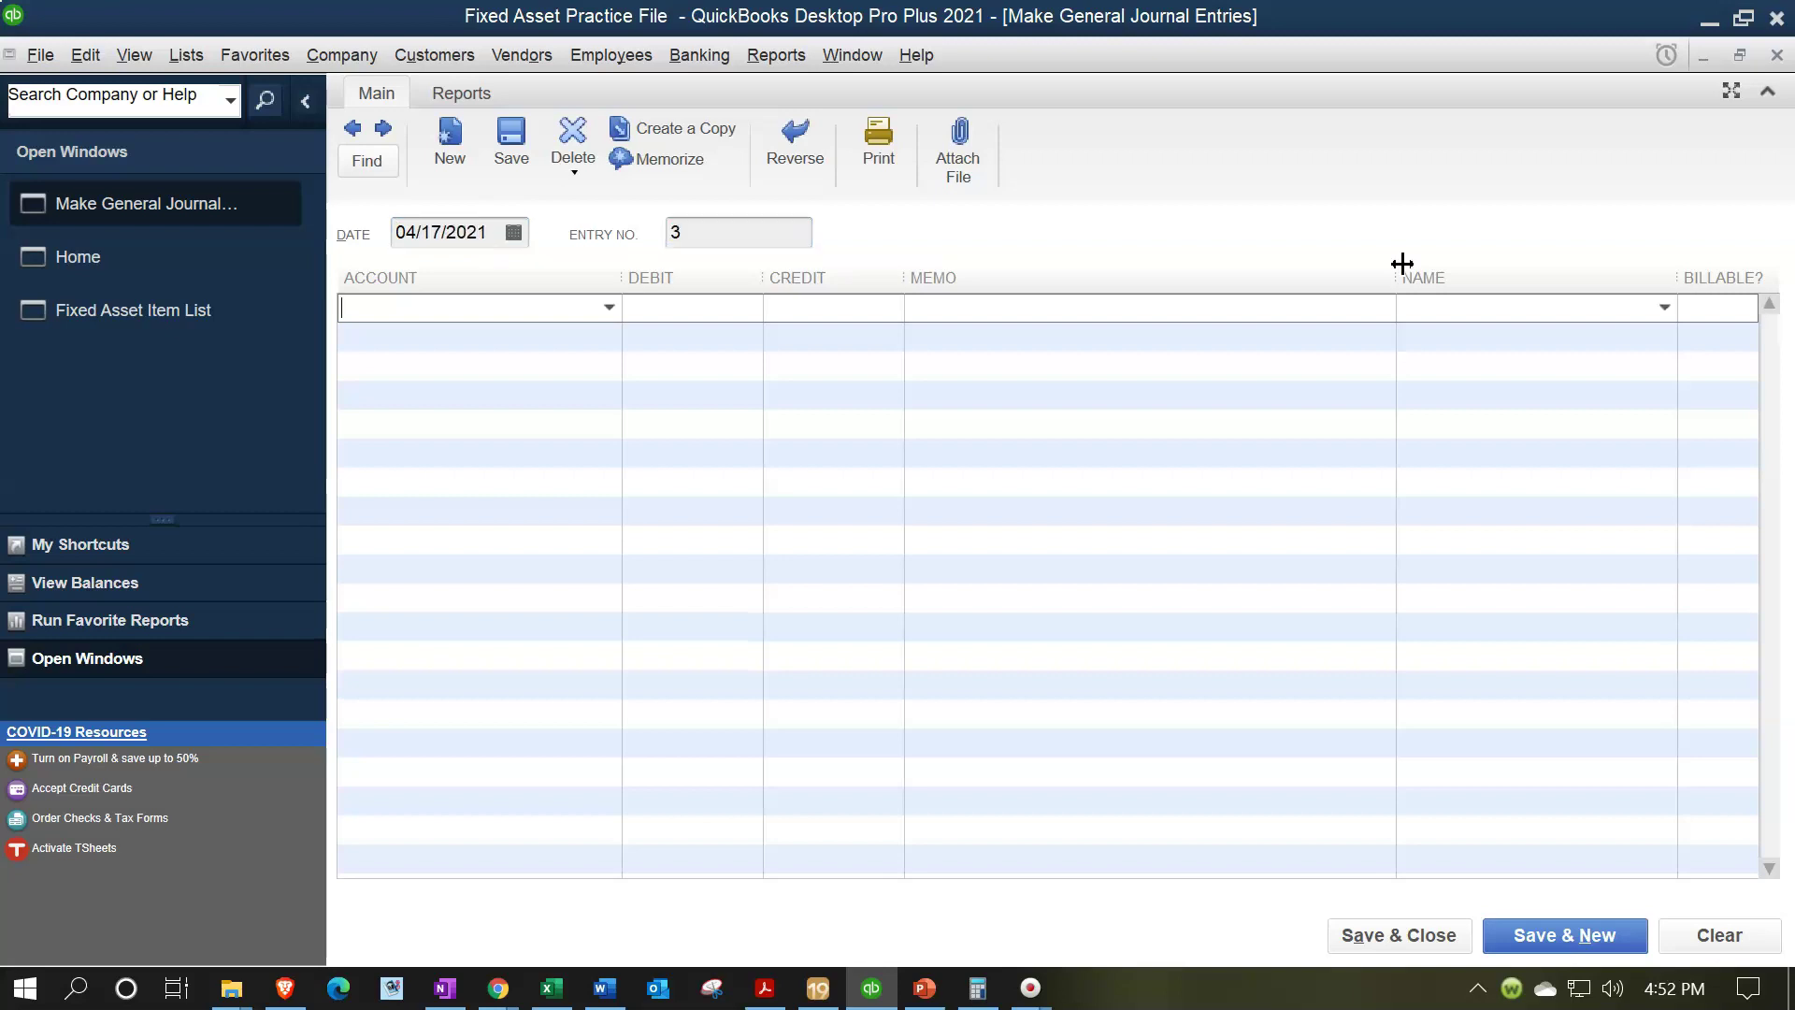
# - Enter a 35,000.00 debit to Automobiles & Transportation Eq on the journal entry's first line
pyautogui.write('Automobile Expense')
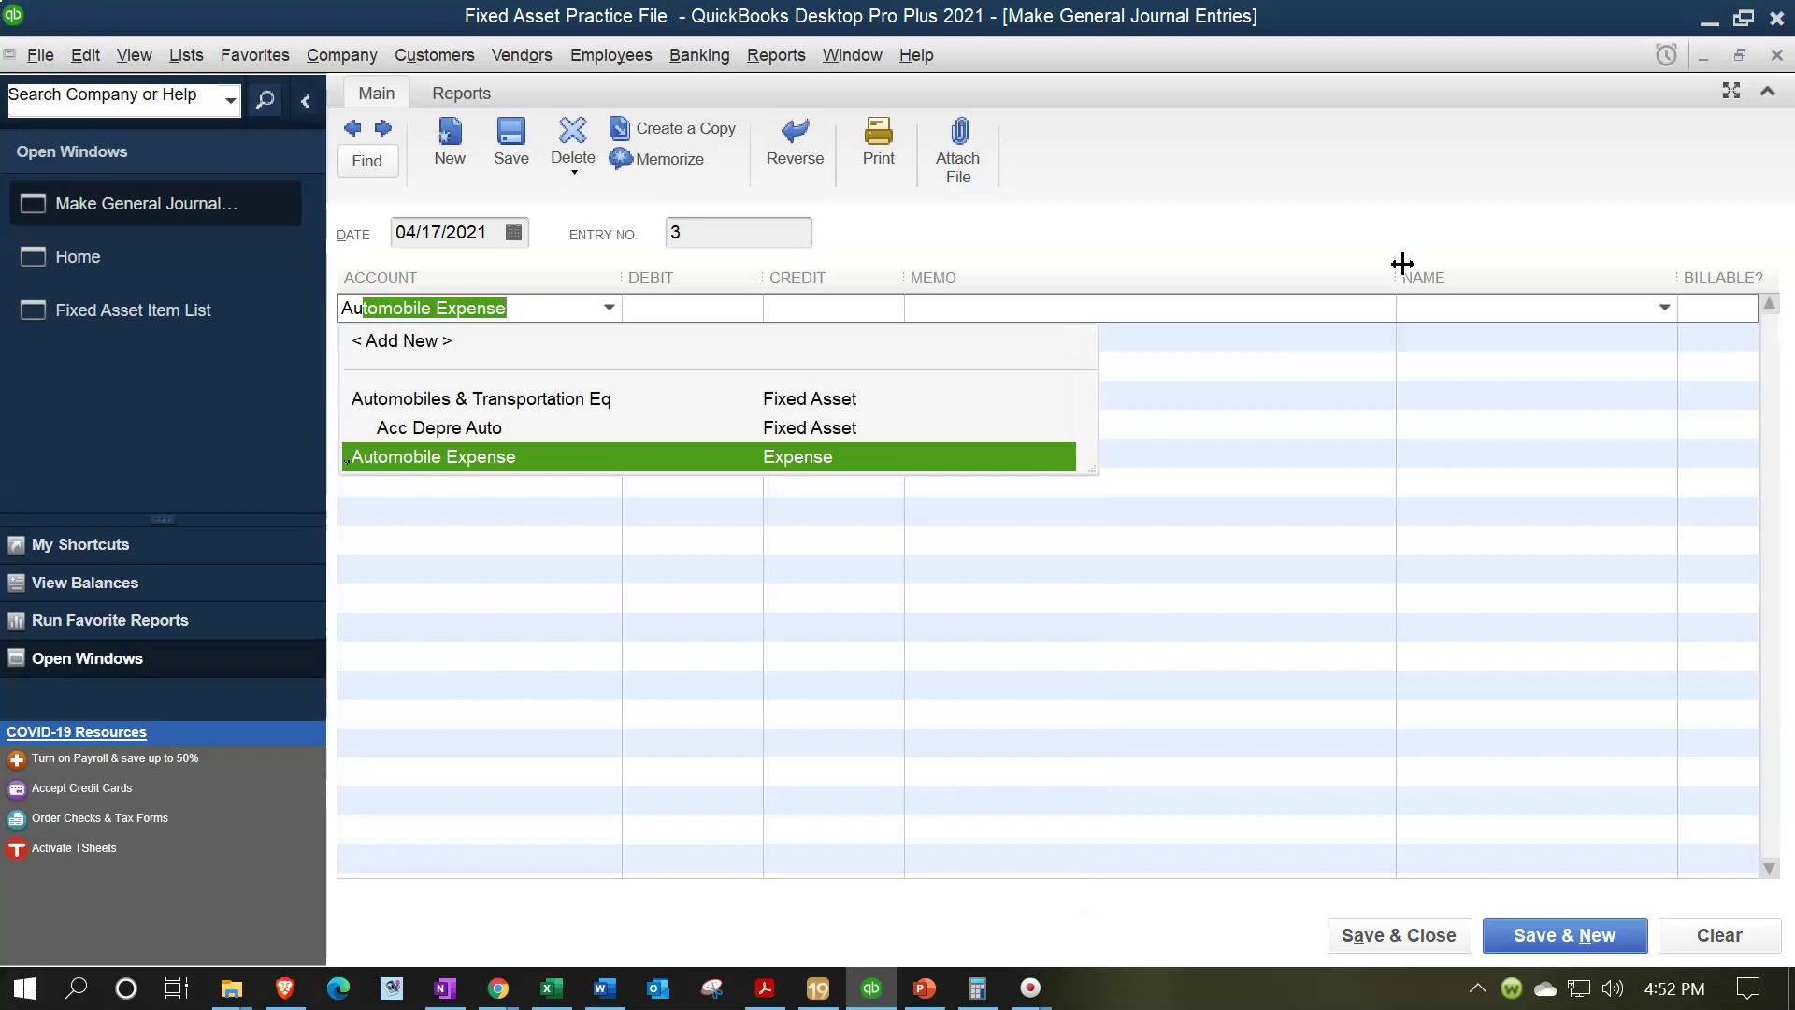
pyautogui.press('Up')
pyautogui.press('Up')
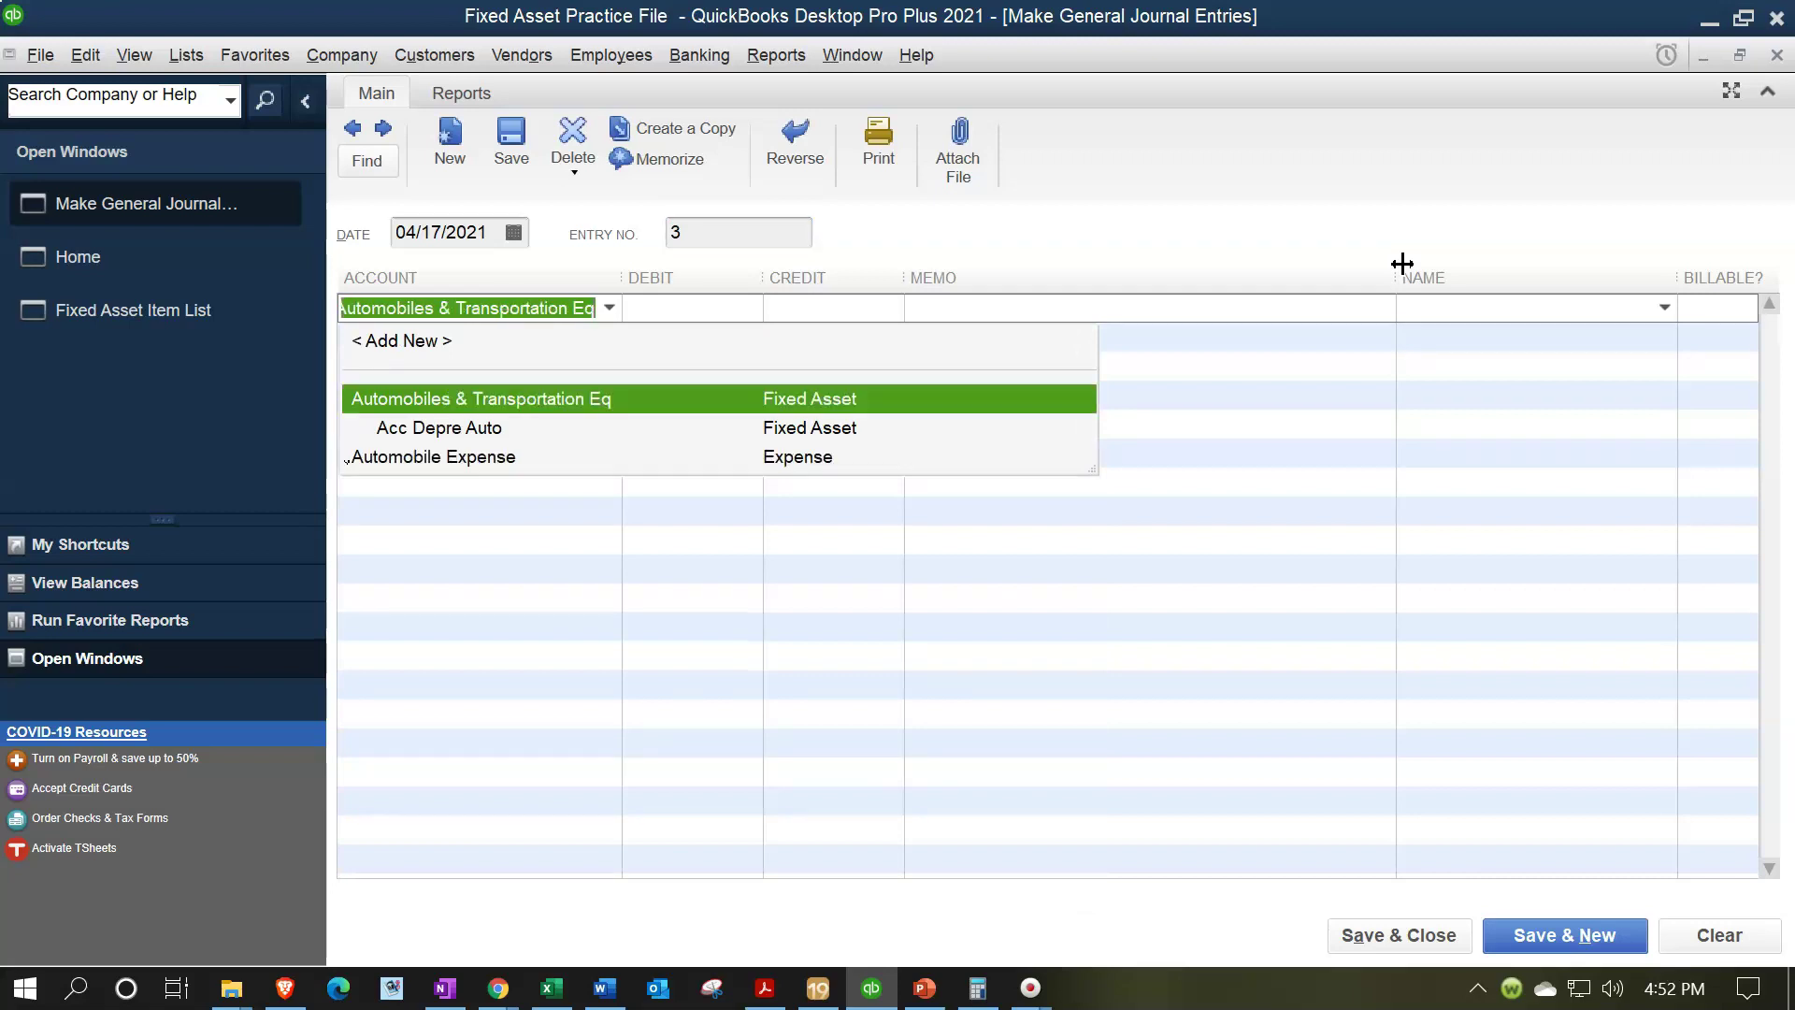
pyautogui.press('Tab')
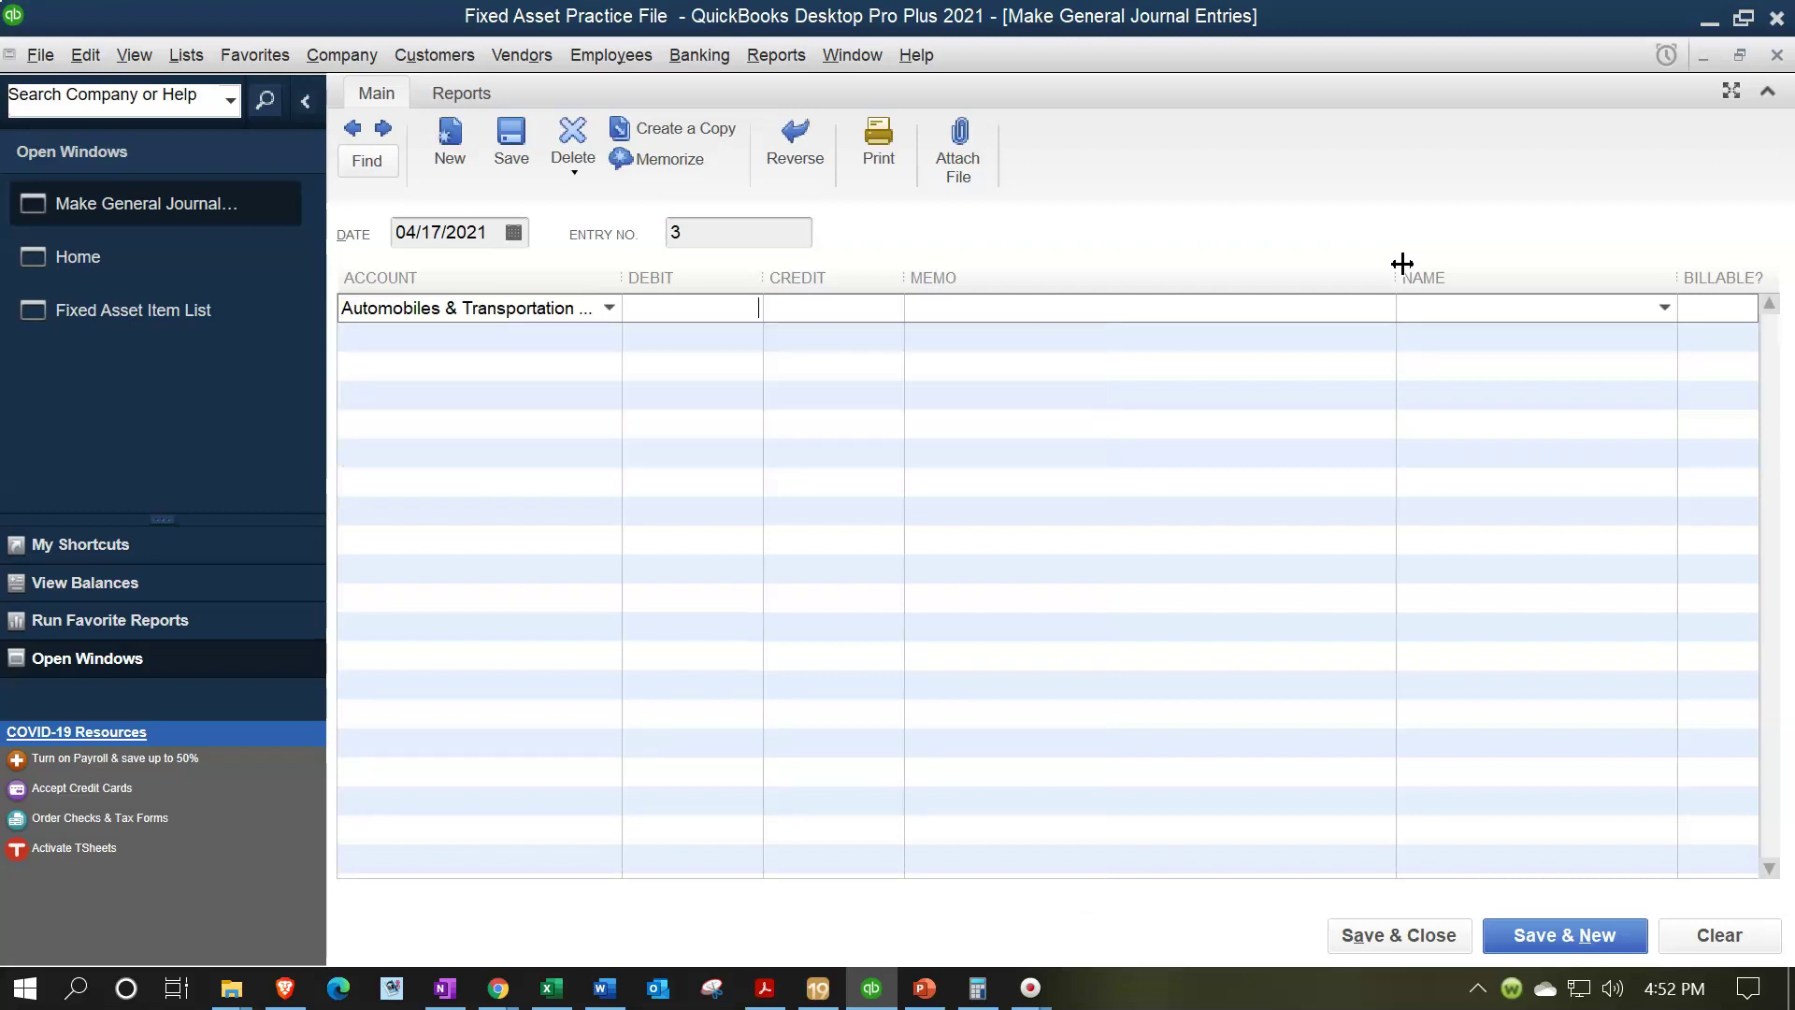
pyautogui.write('35000')
pyautogui.press('Tab')
pyautogui.press('Tab')
pyautogui.press('Tab')
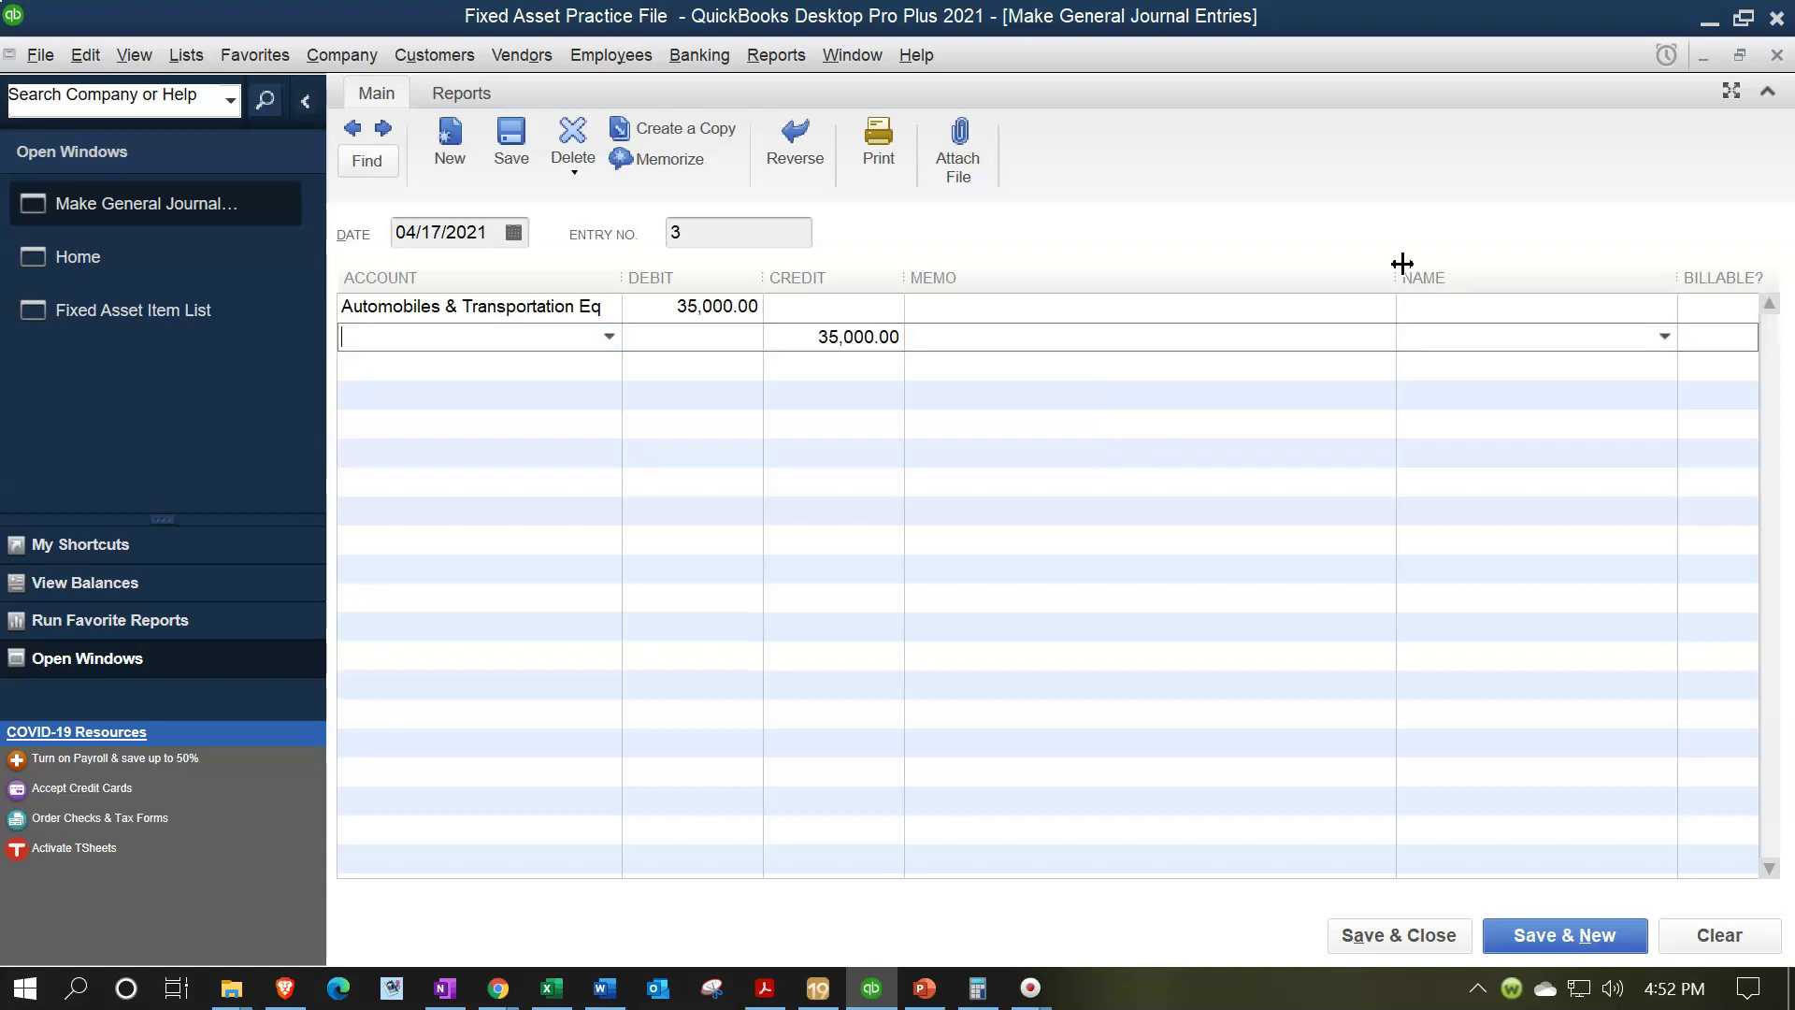
# - Set up a new Loan account named Loan Truck 2 as the account of the journal entry's credit line
pyautogui.write('Loan Truck')
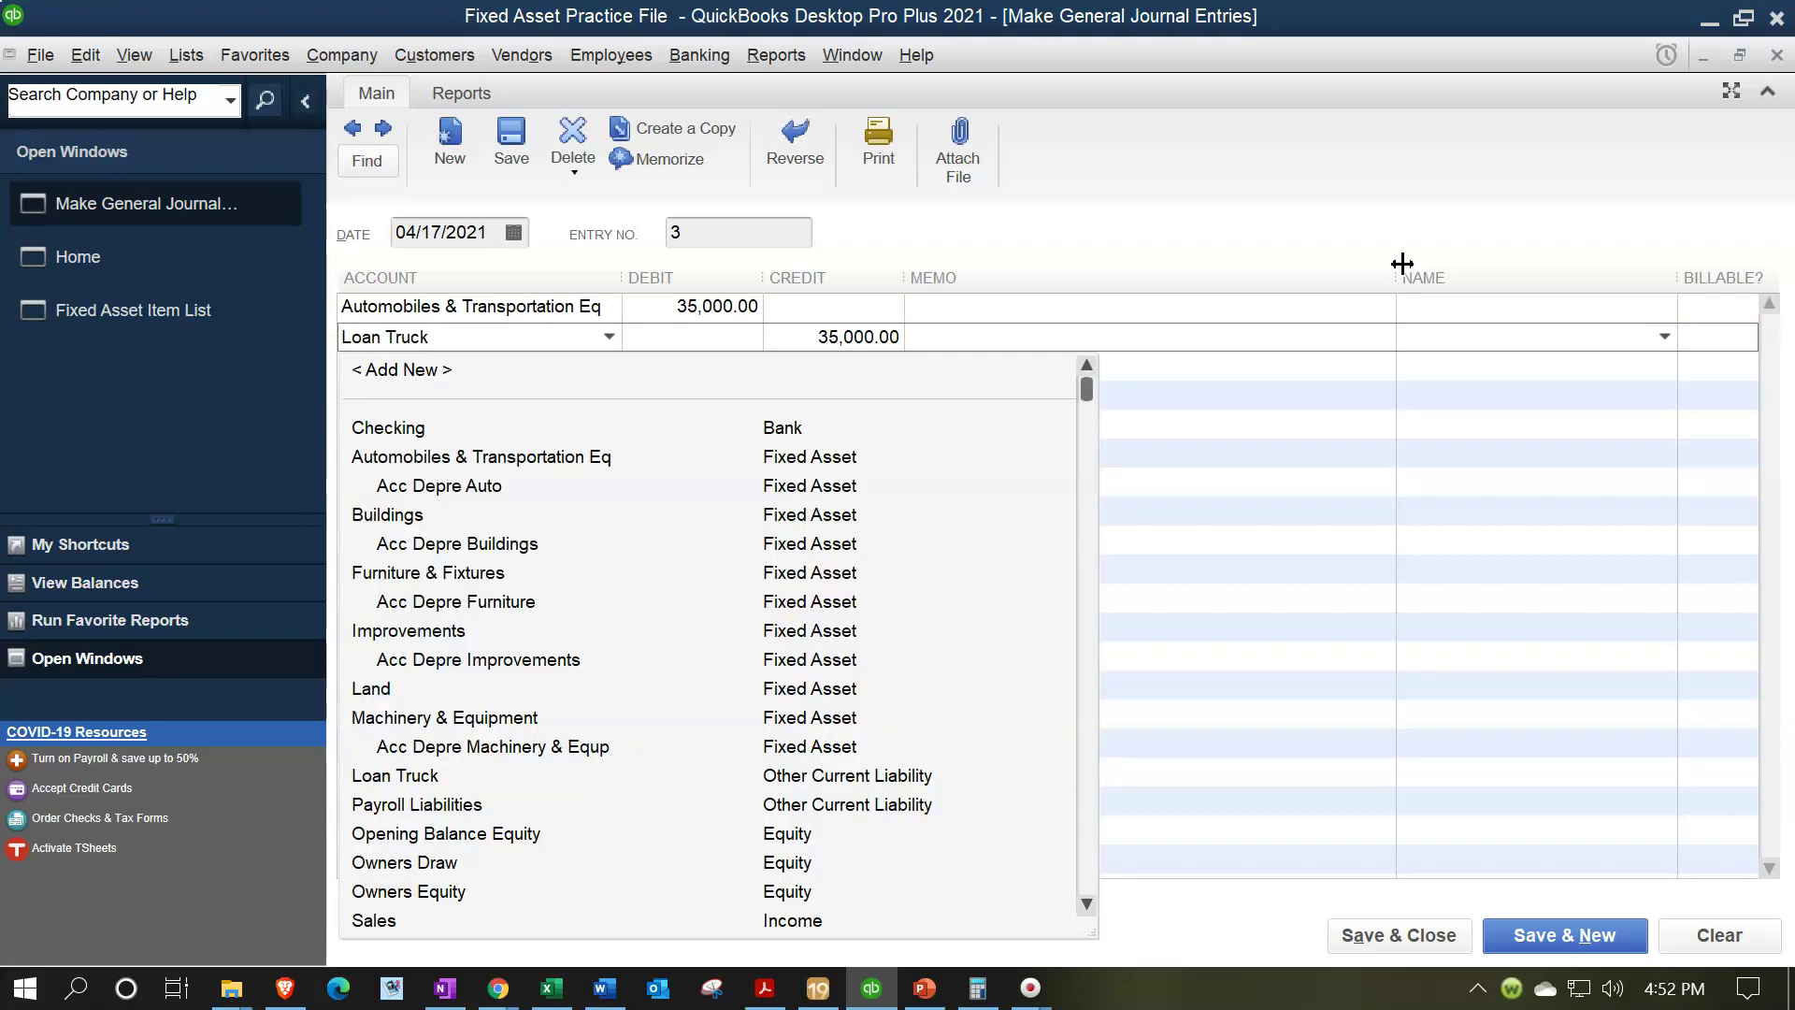
pyautogui.write(' 2')
pyautogui.press('Tab')
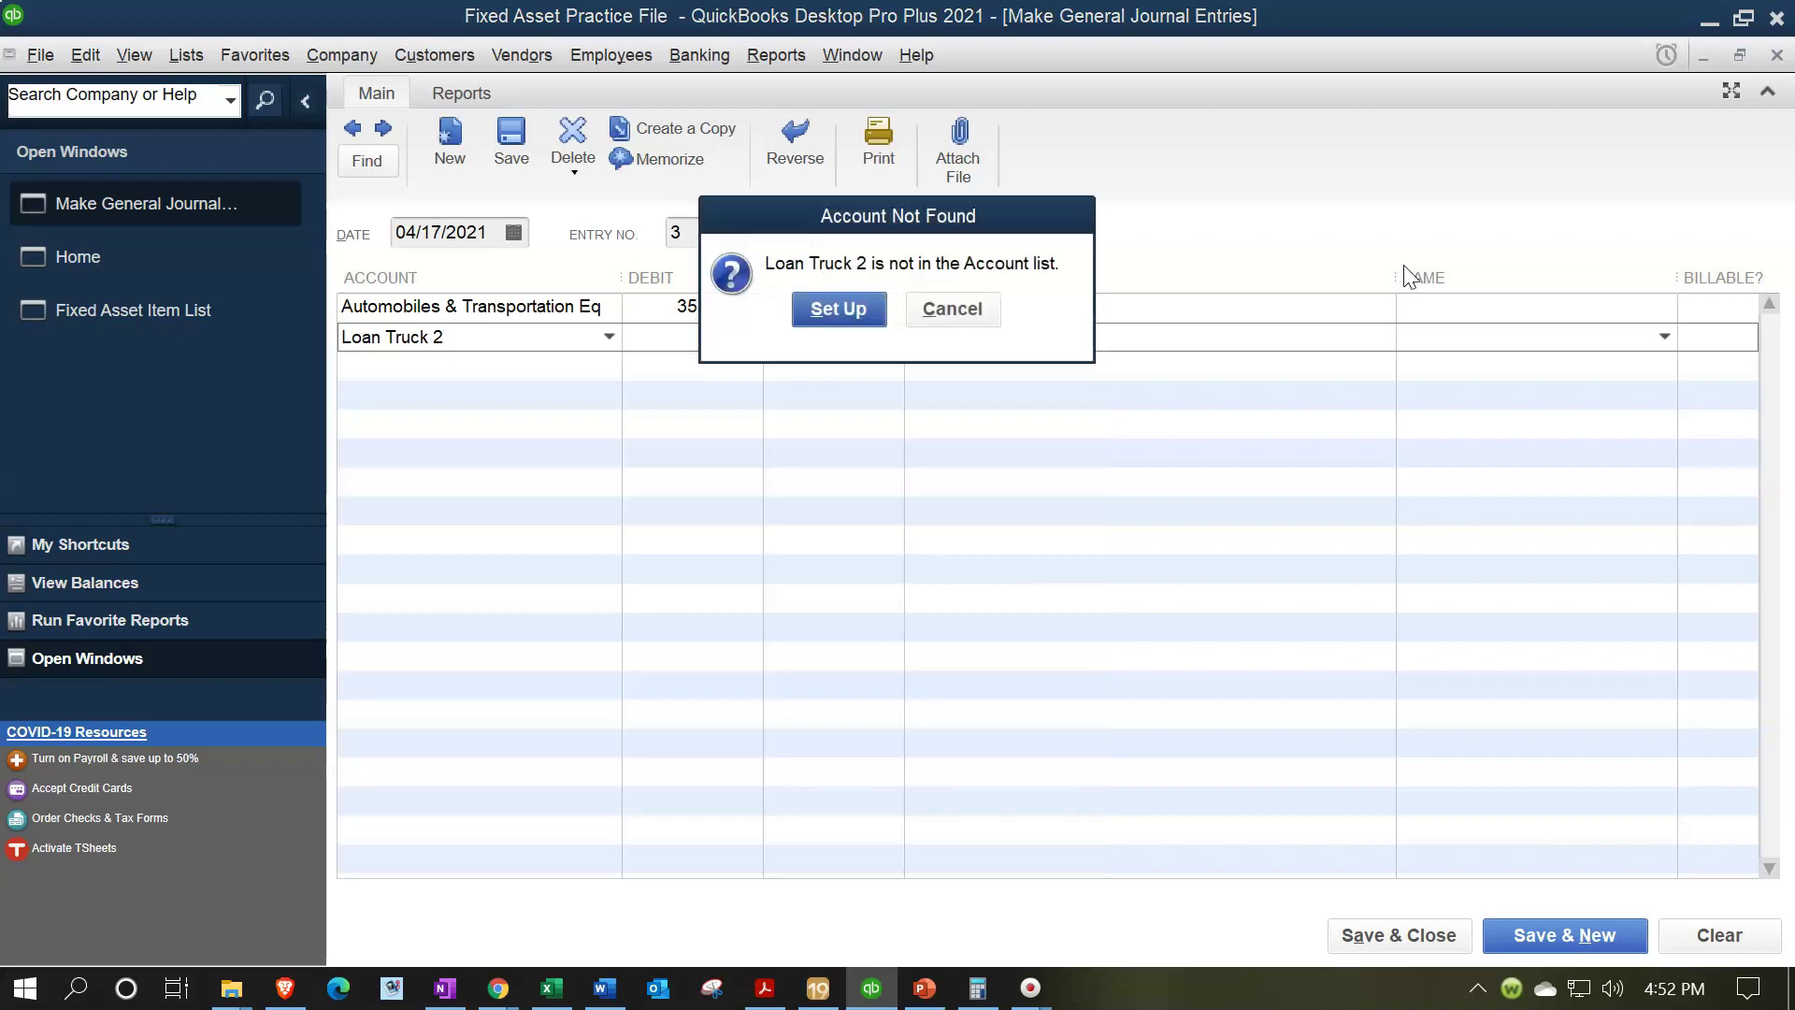
pyautogui.press('Return')
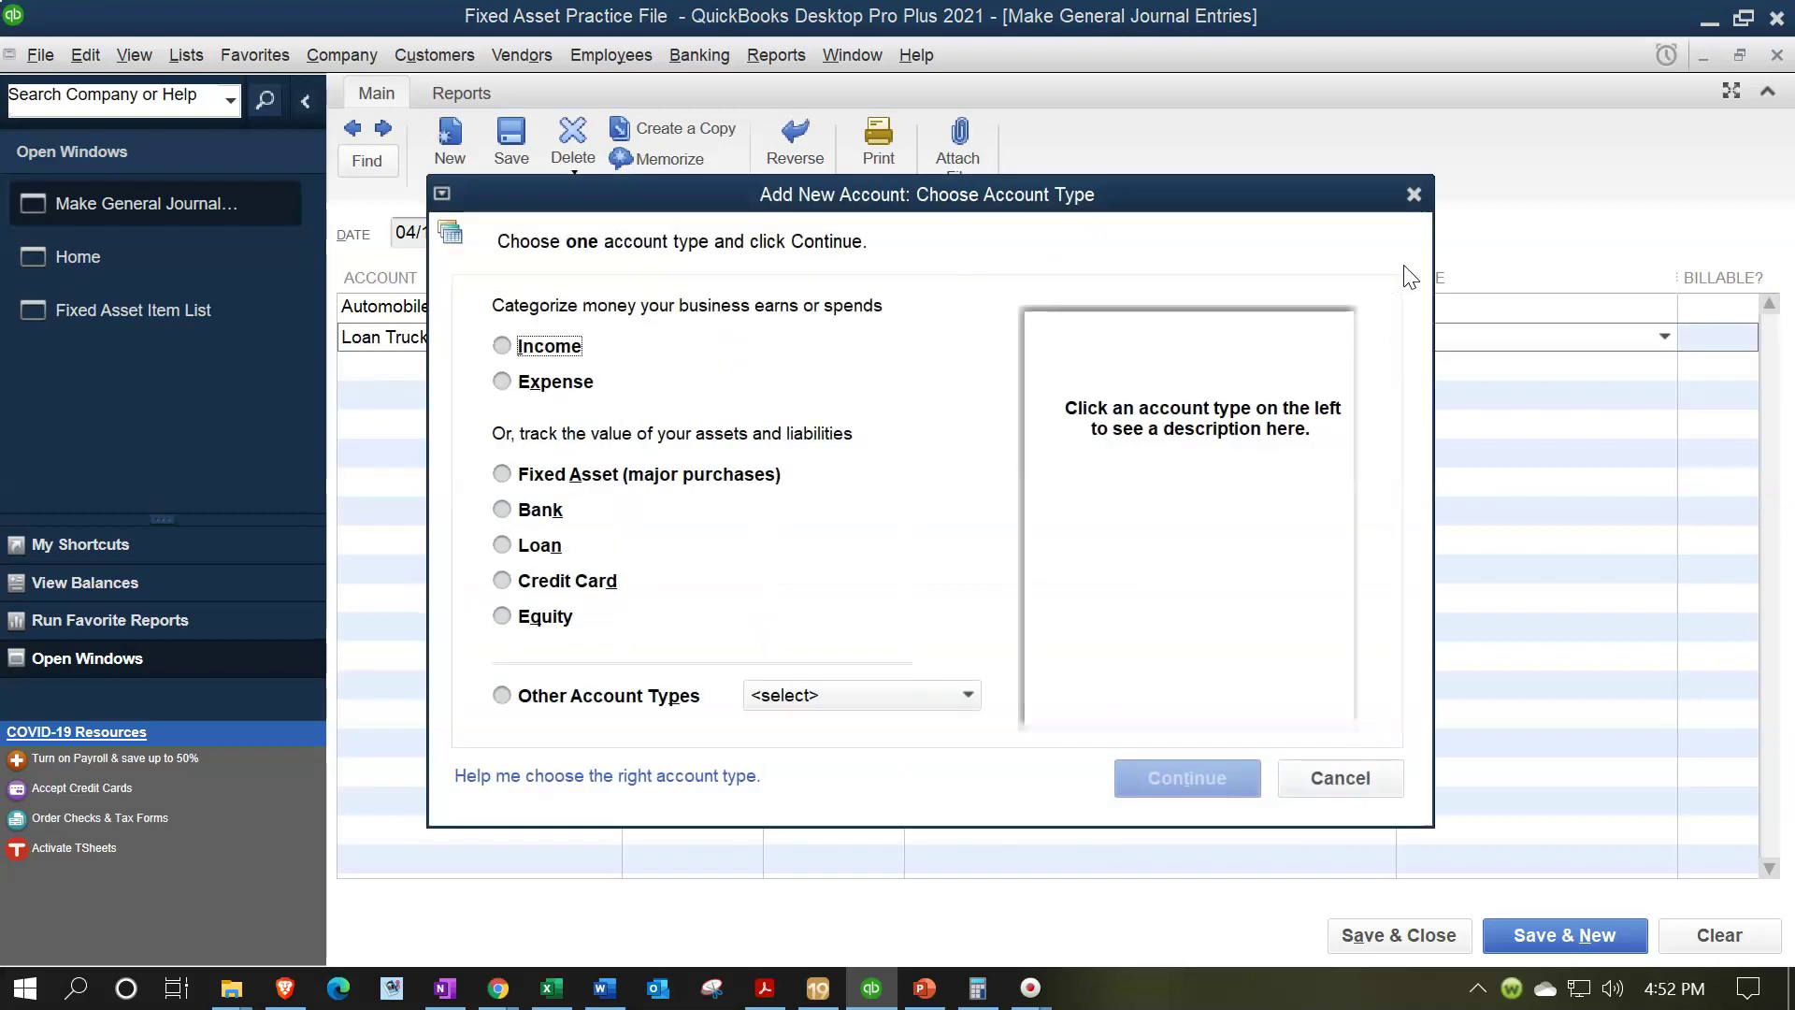
pyautogui.click(524, 545)
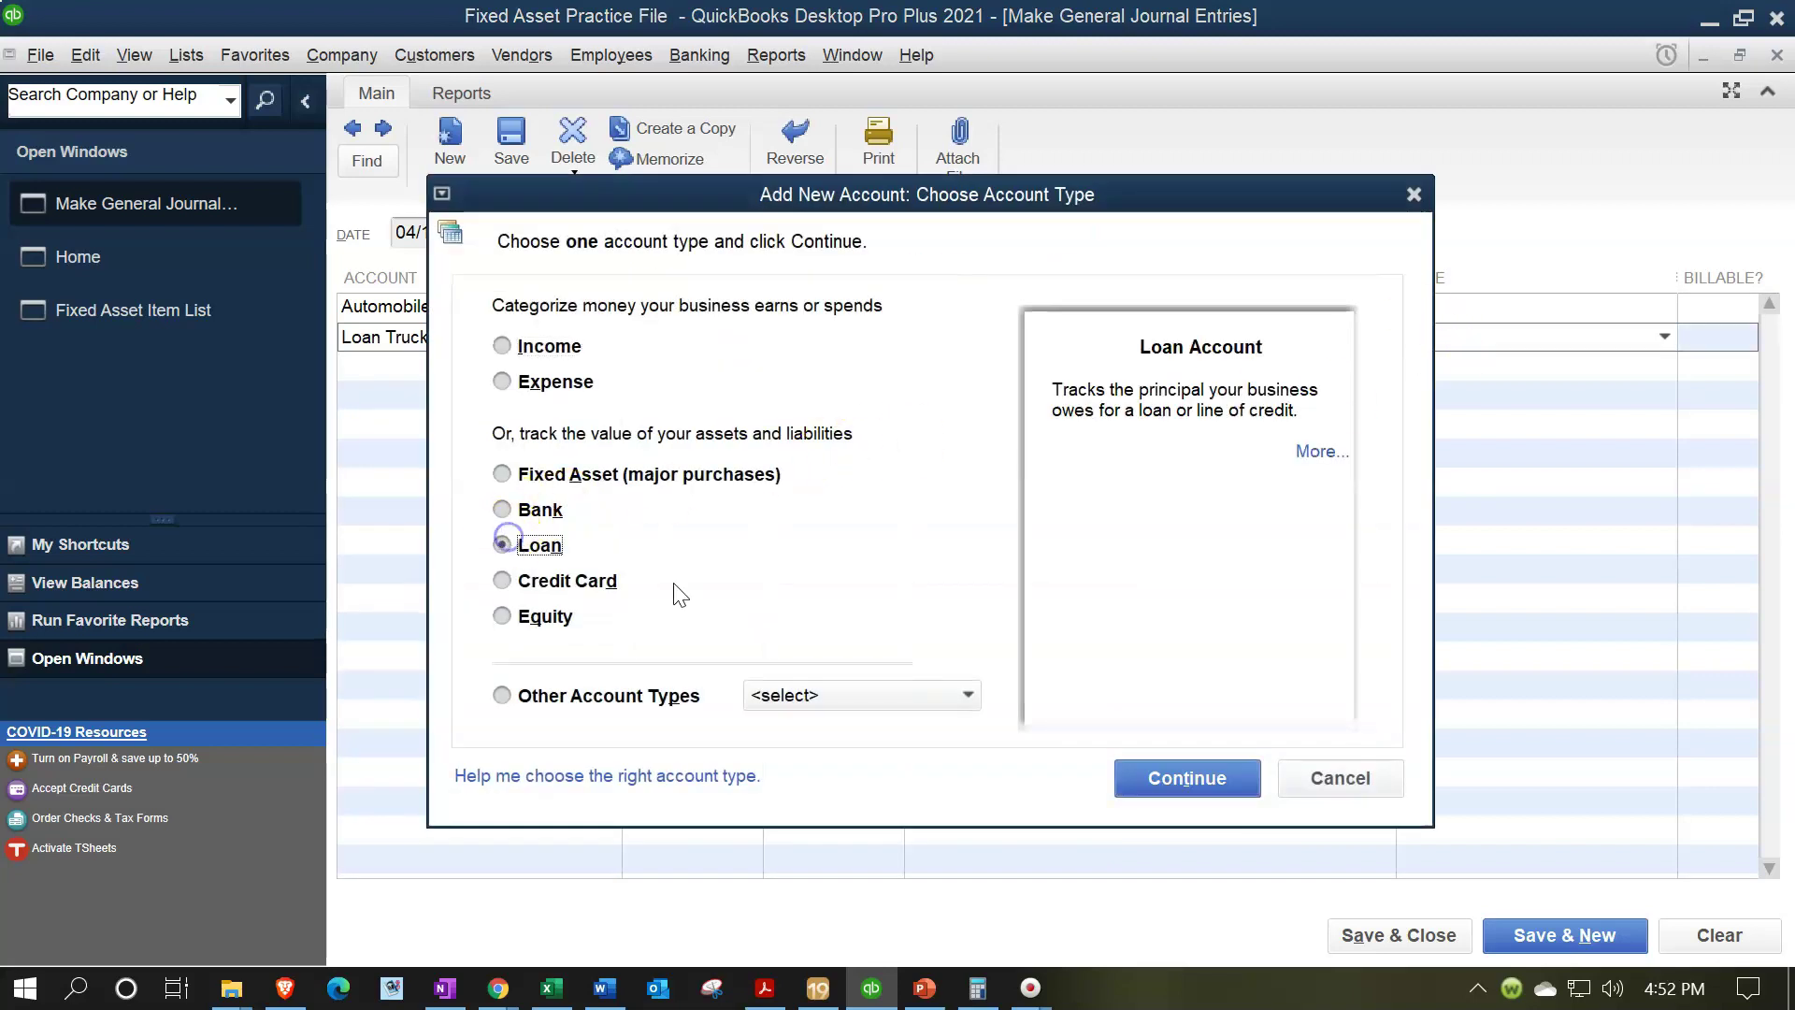
pyautogui.click(1164, 778)
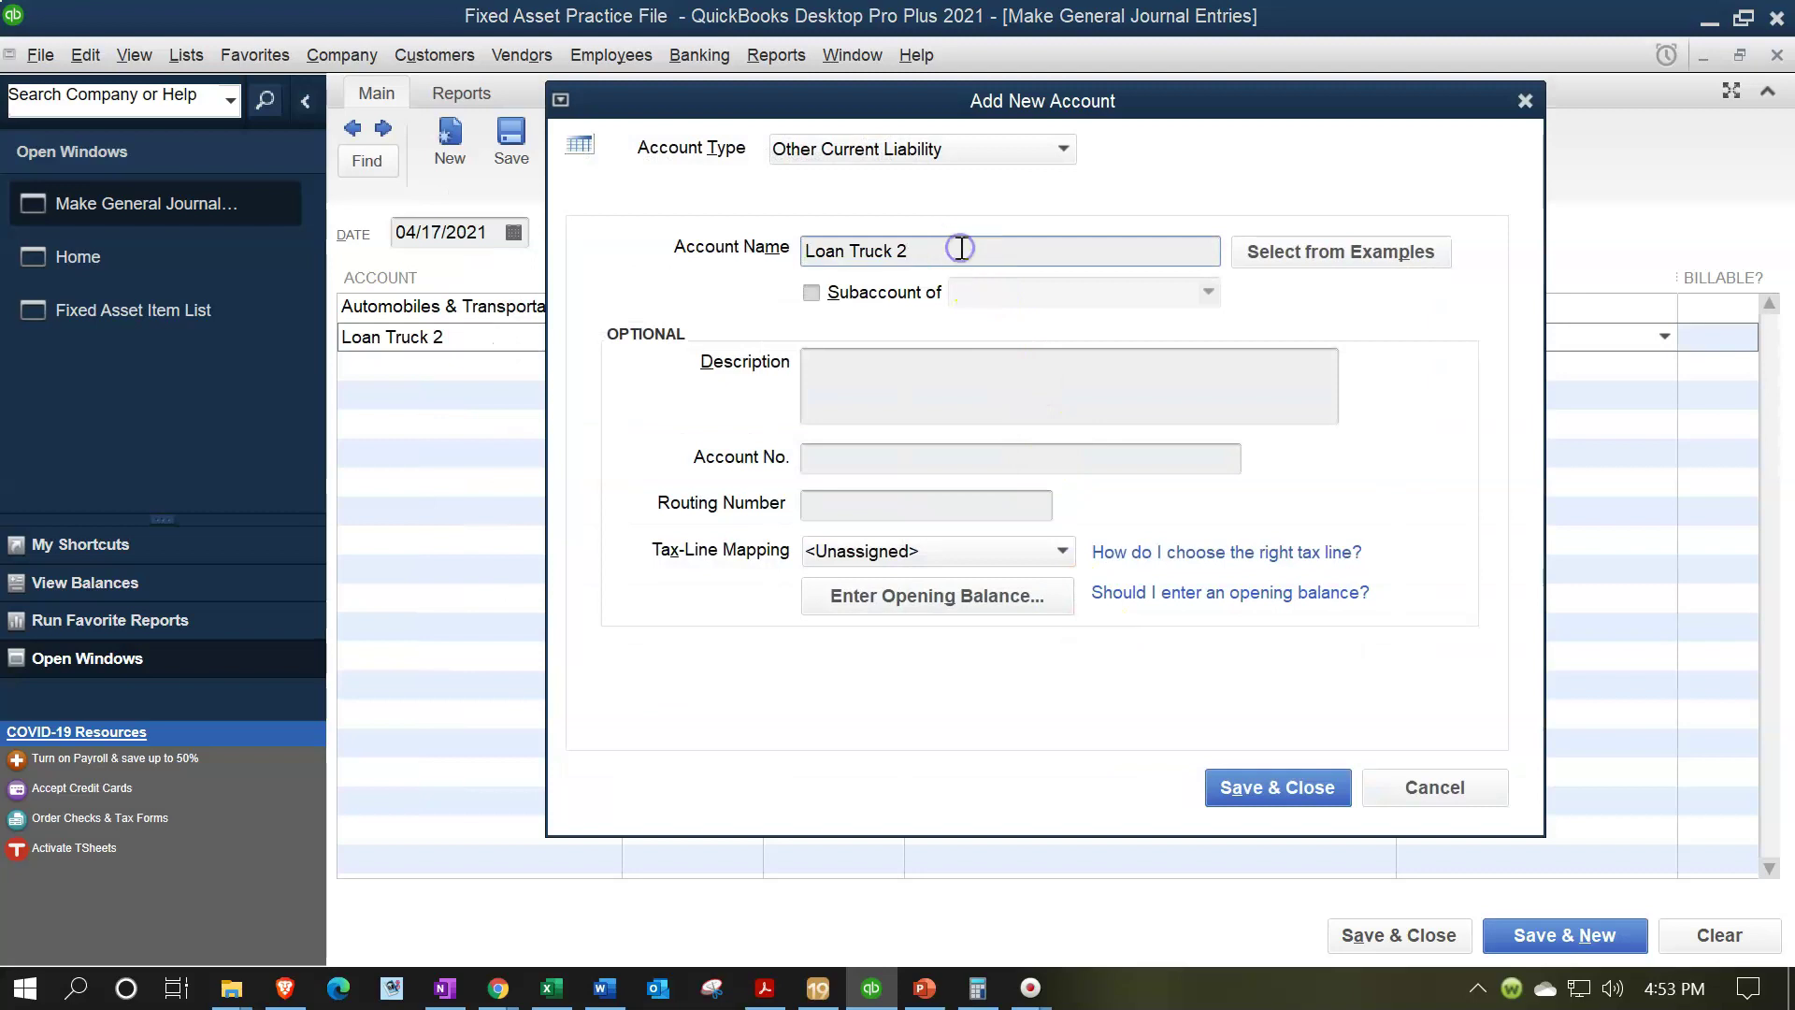
pyautogui.click(1248, 786)
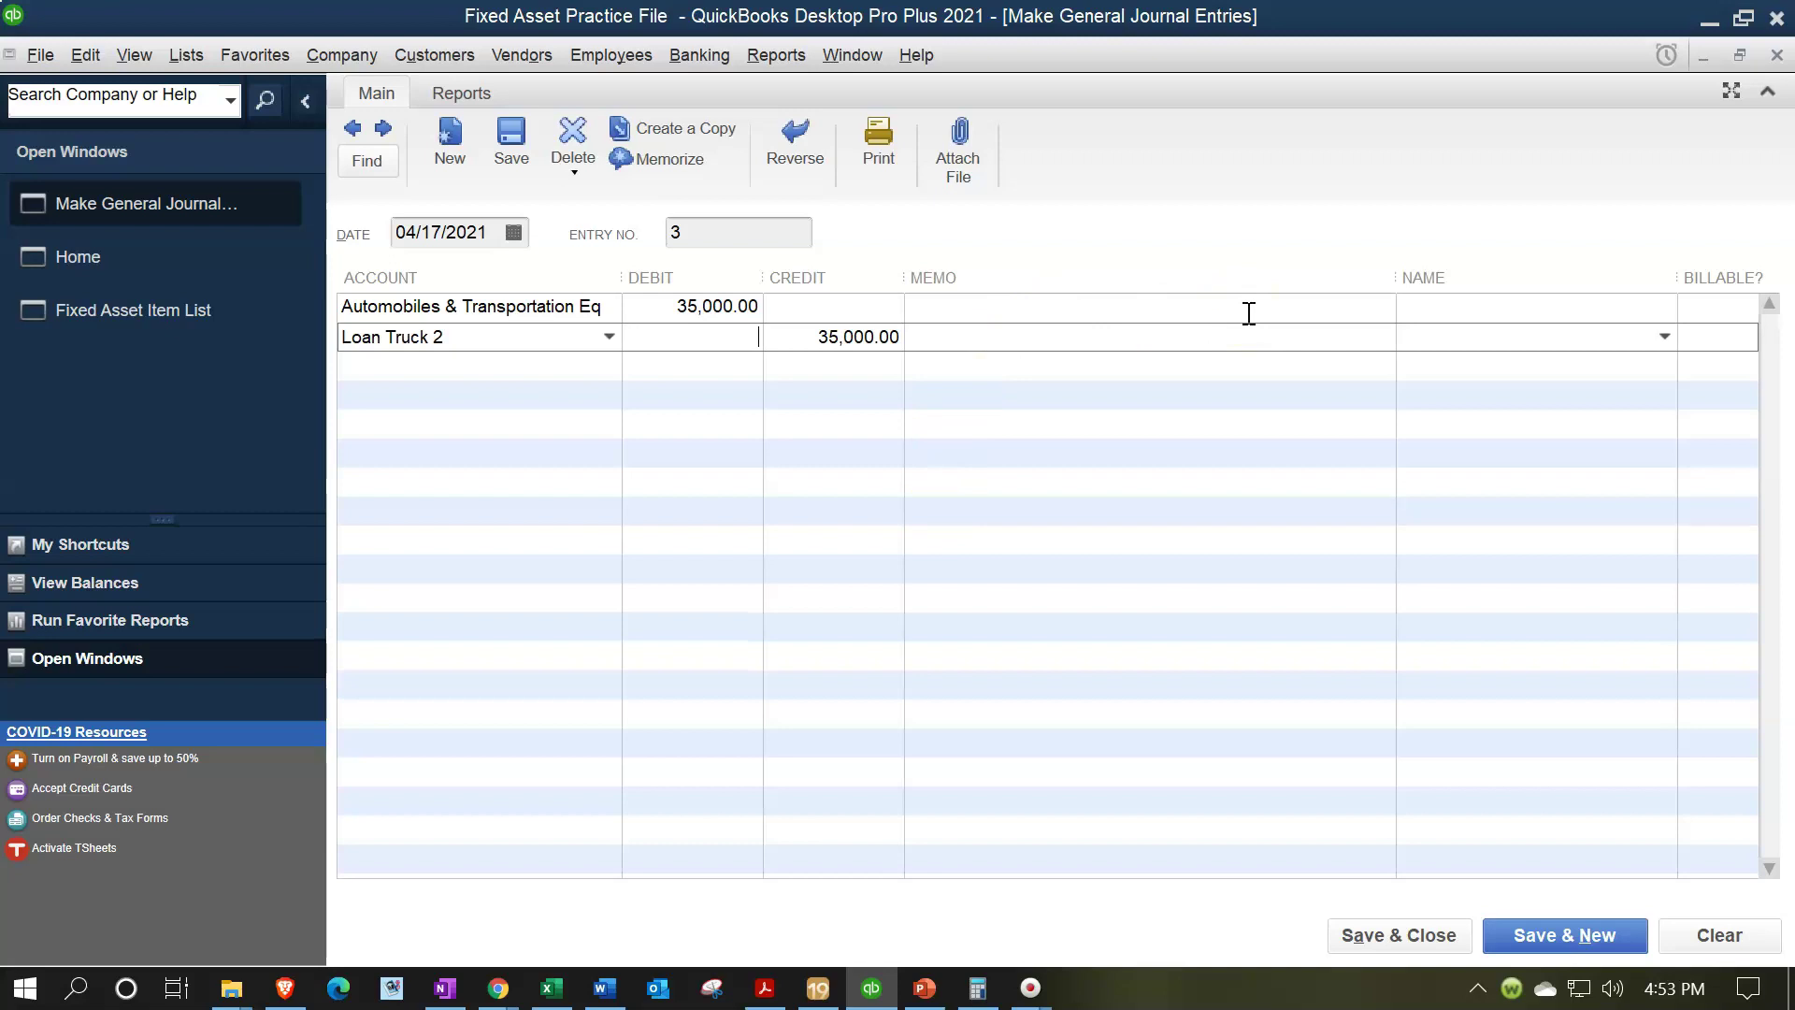
# - Look over the Fixed Asset Item List and the commands available for its items
pyautogui.click(150, 317)
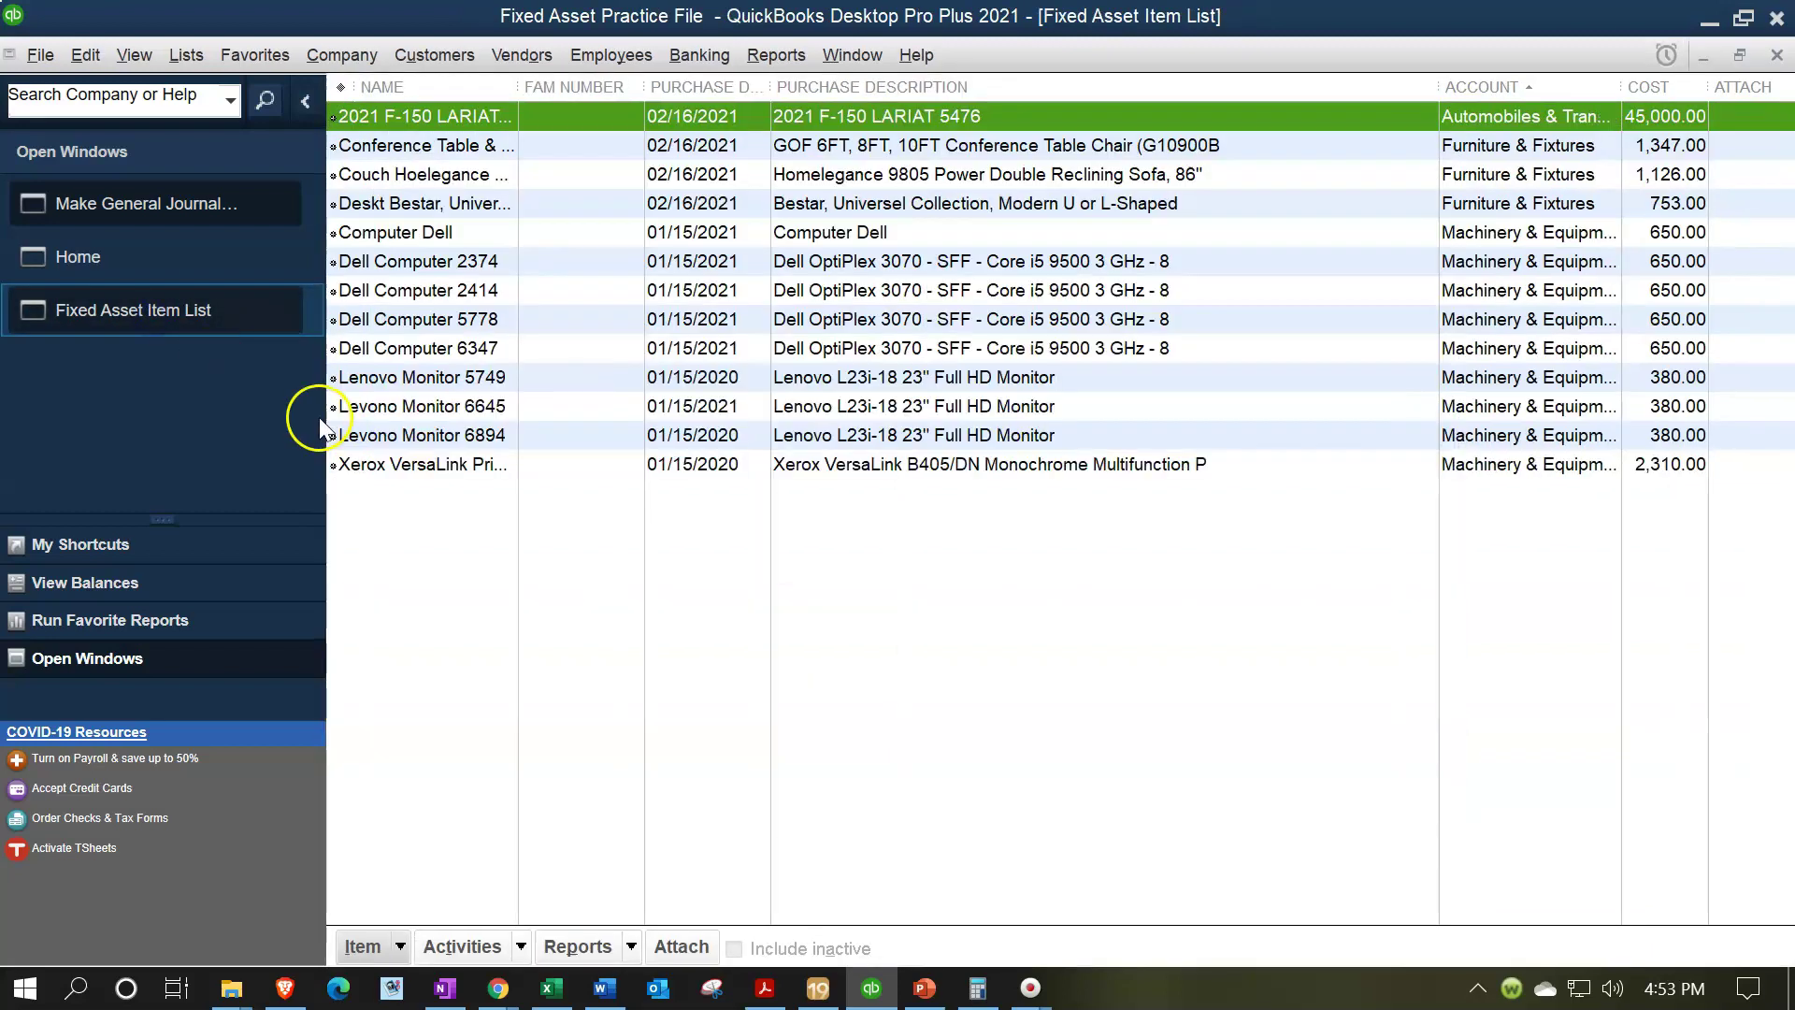
pyautogui.click(365, 948)
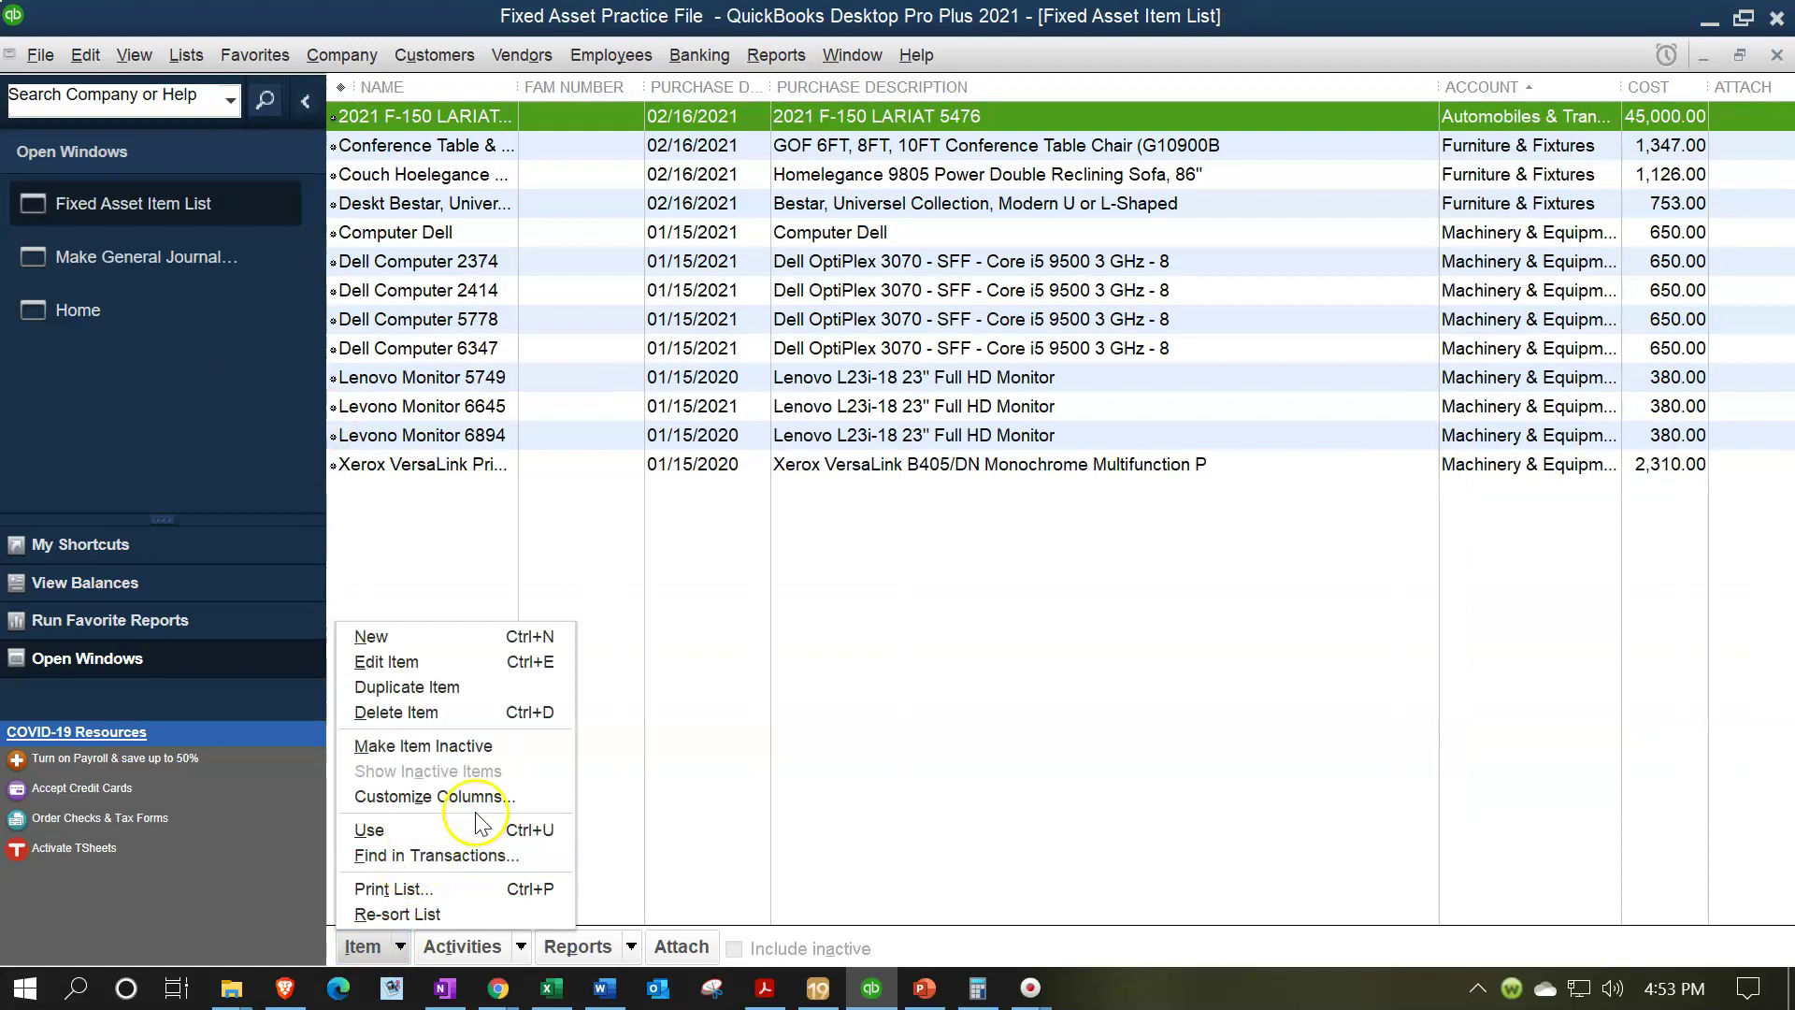
pyautogui.click(680, 732)
pyautogui.click(180, 318)
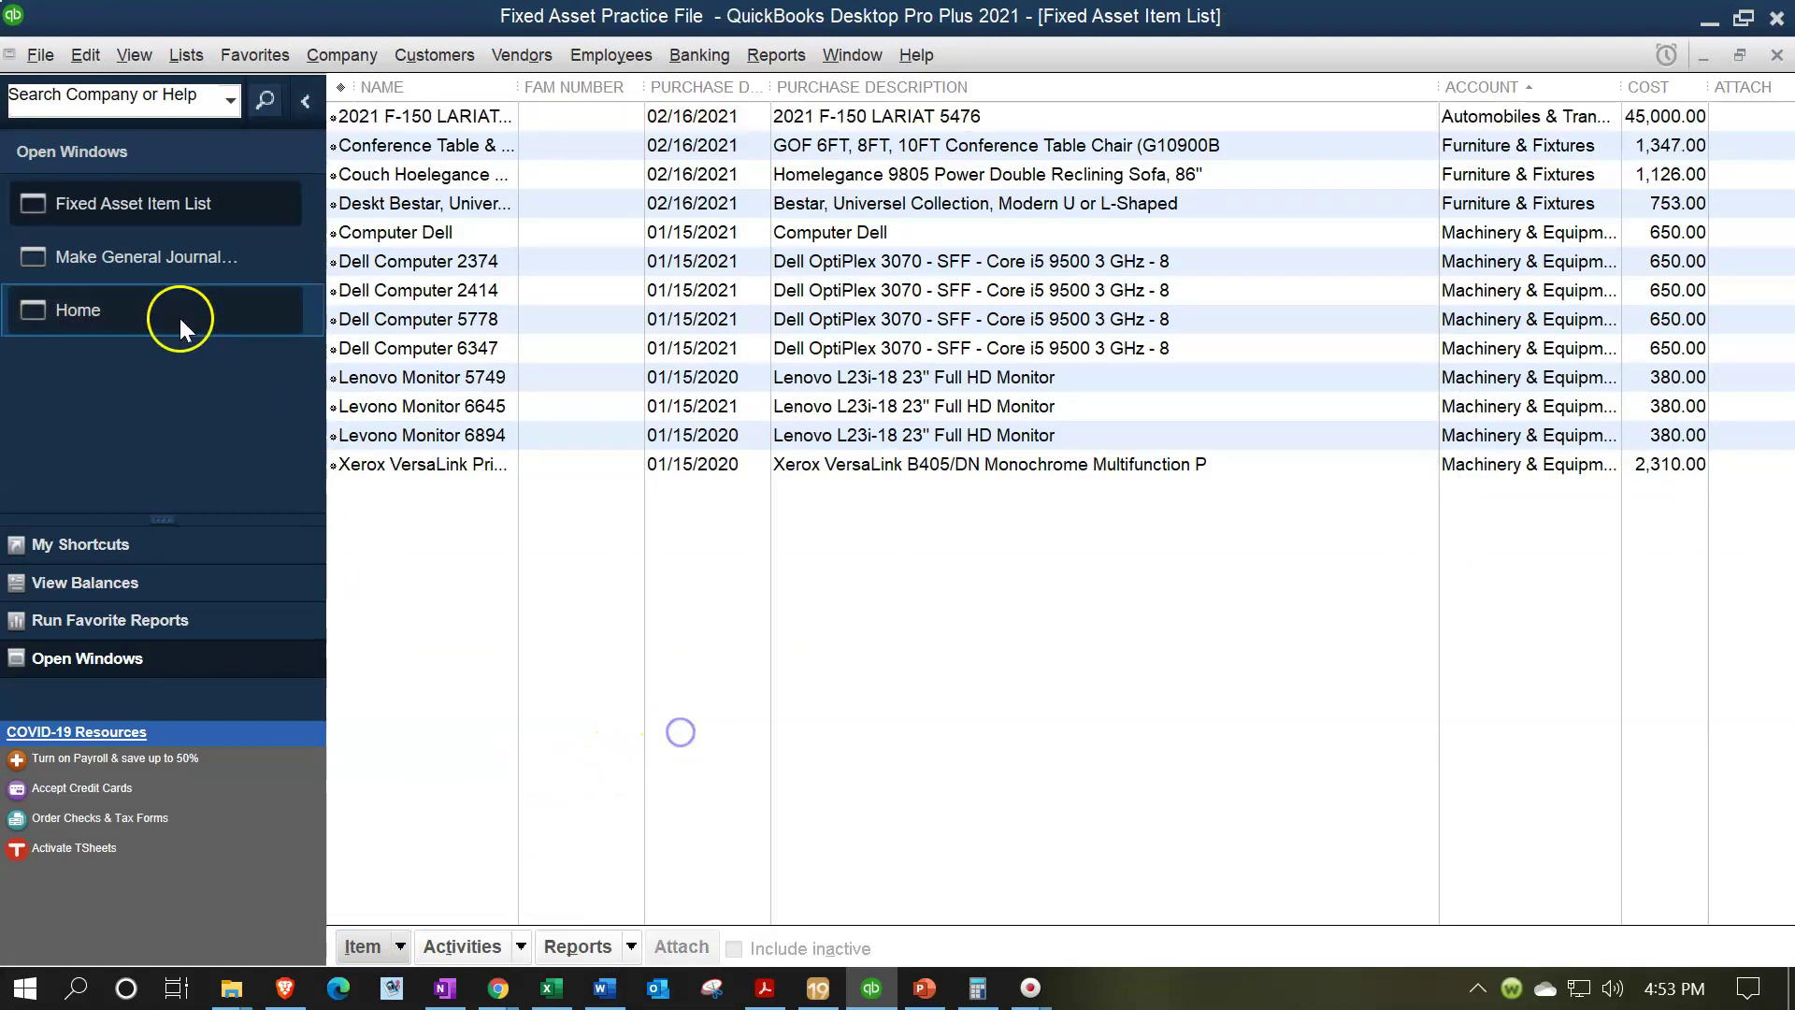
# - Return to the general journal entry and close it without saving
pyautogui.click(172, 262)
pyautogui.click(723, 309)
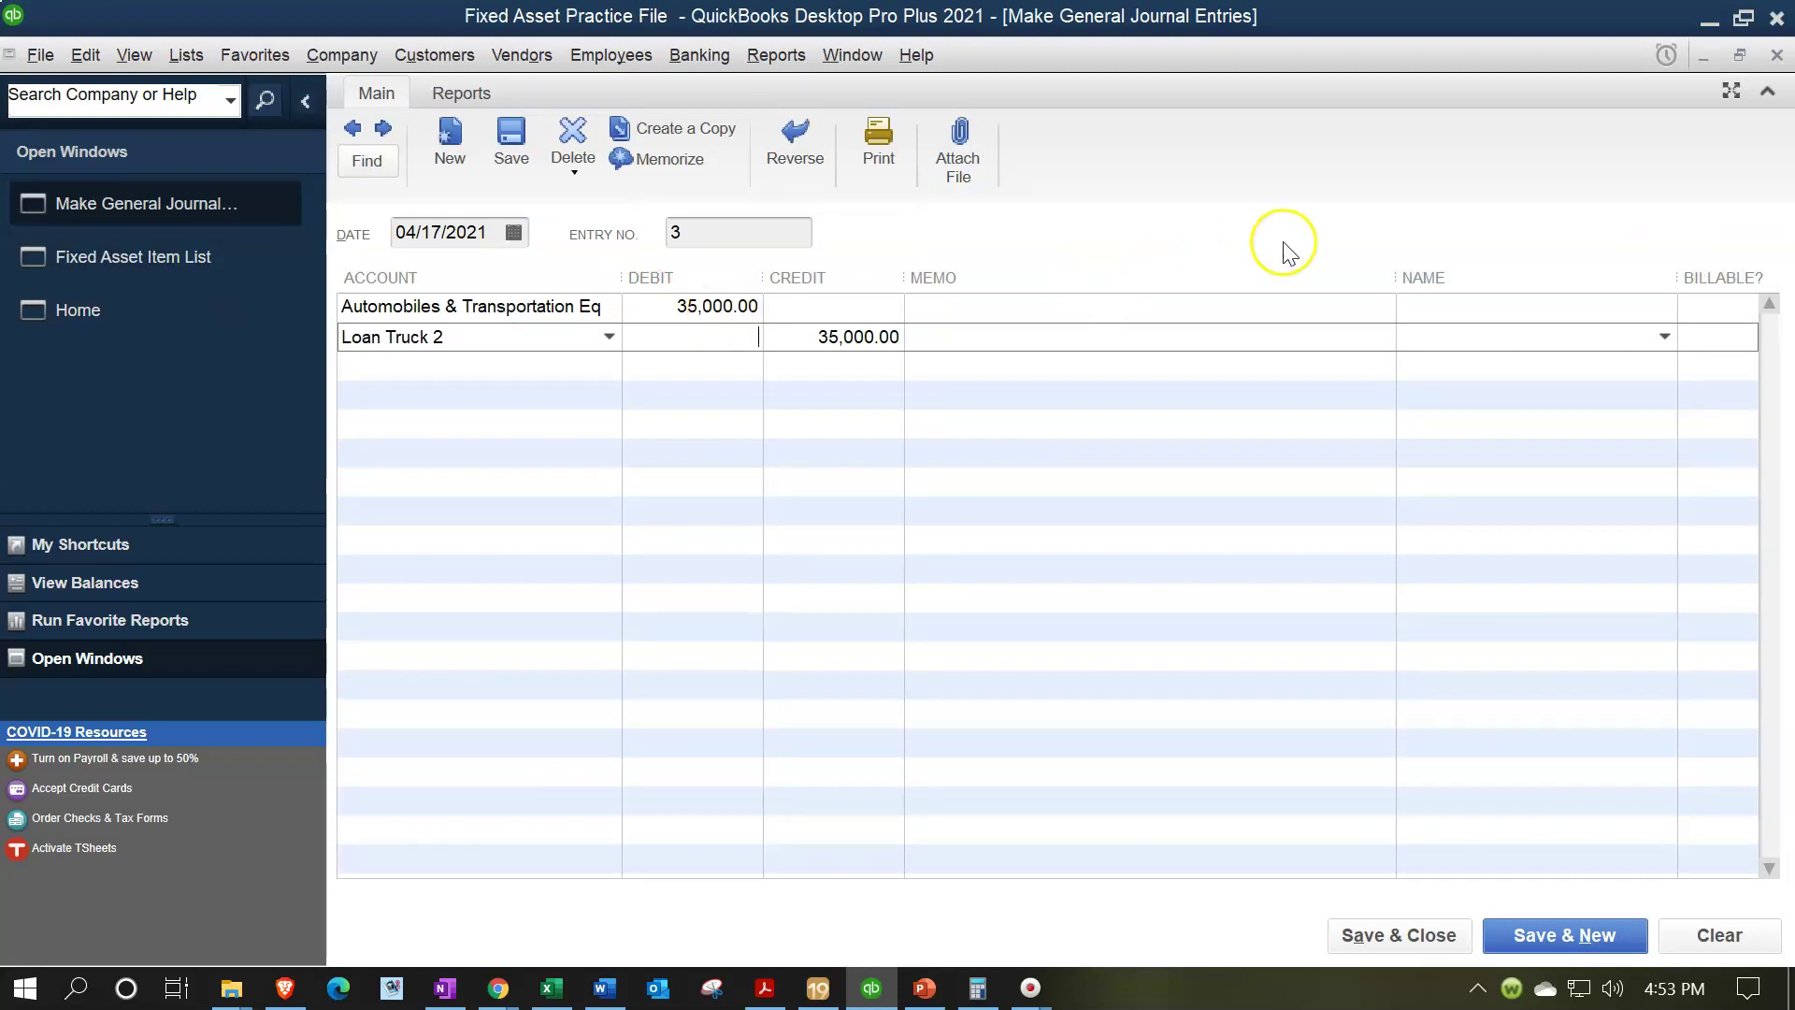
pyautogui.click(1782, 56)
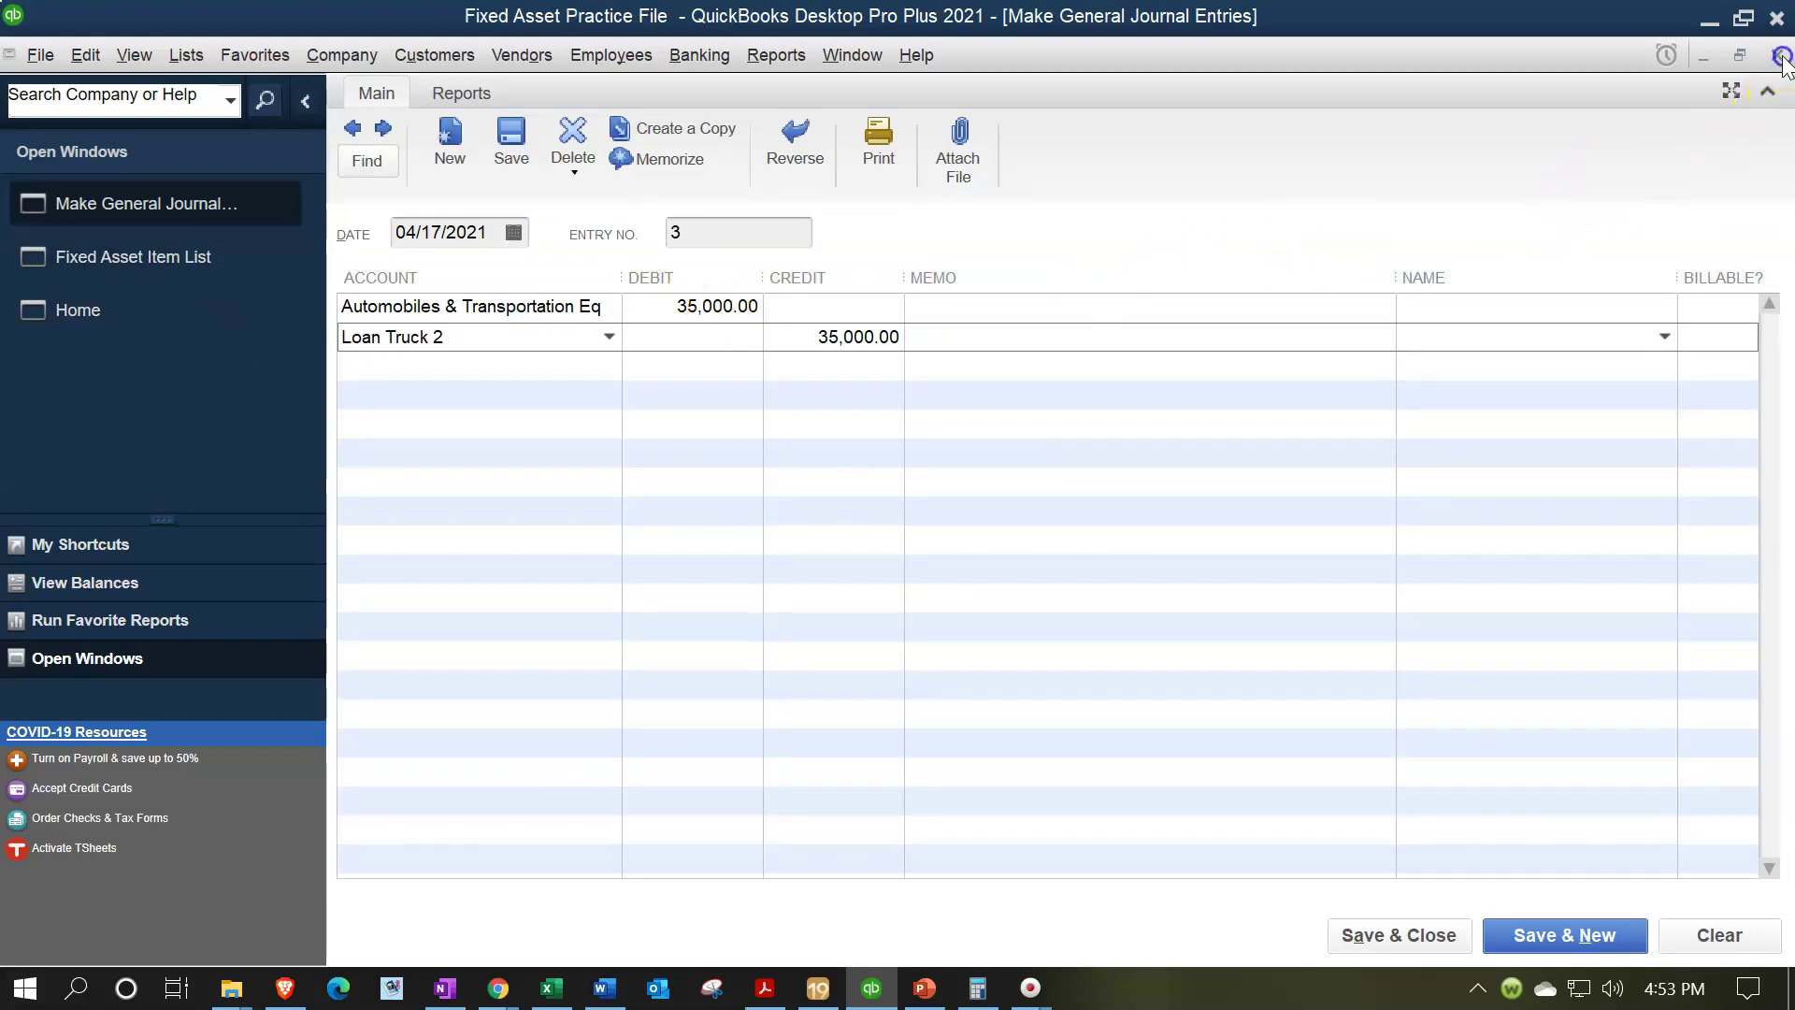
pyautogui.click(911, 332)
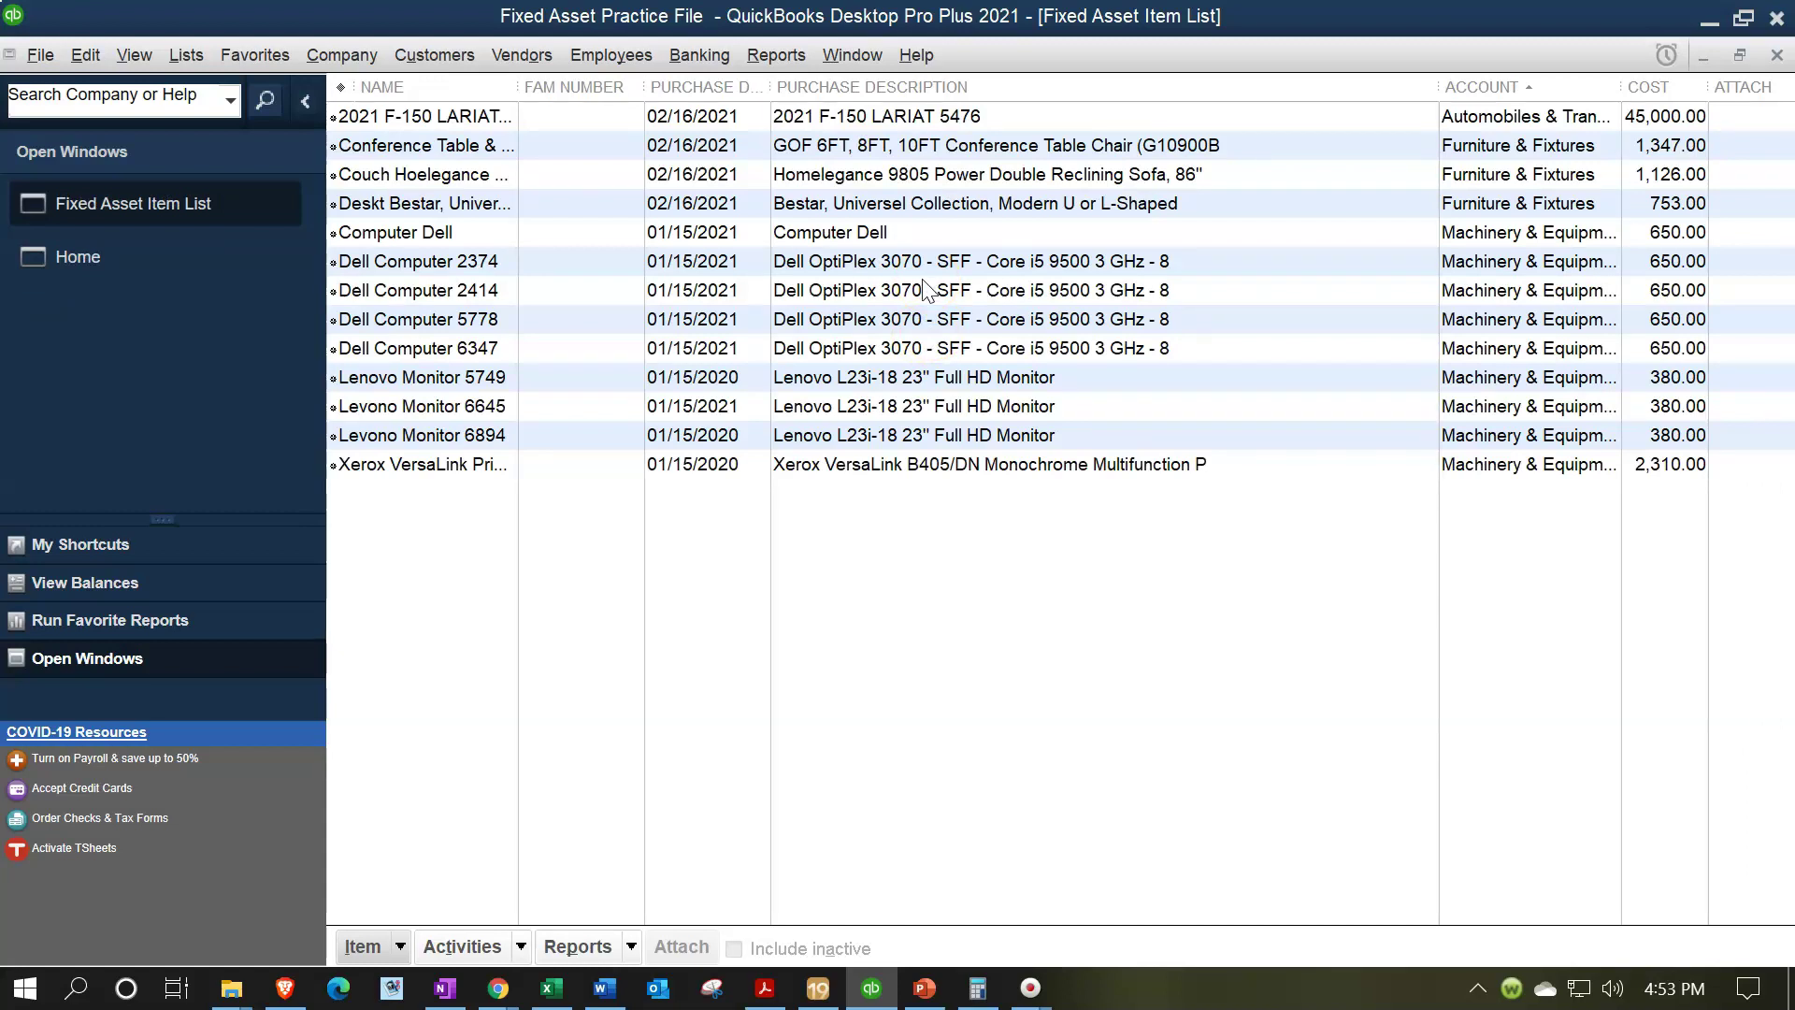
# - Open the register of the Automobiles & Transportation Eq account from the Chart of Accounts
pyautogui.click(140, 260)
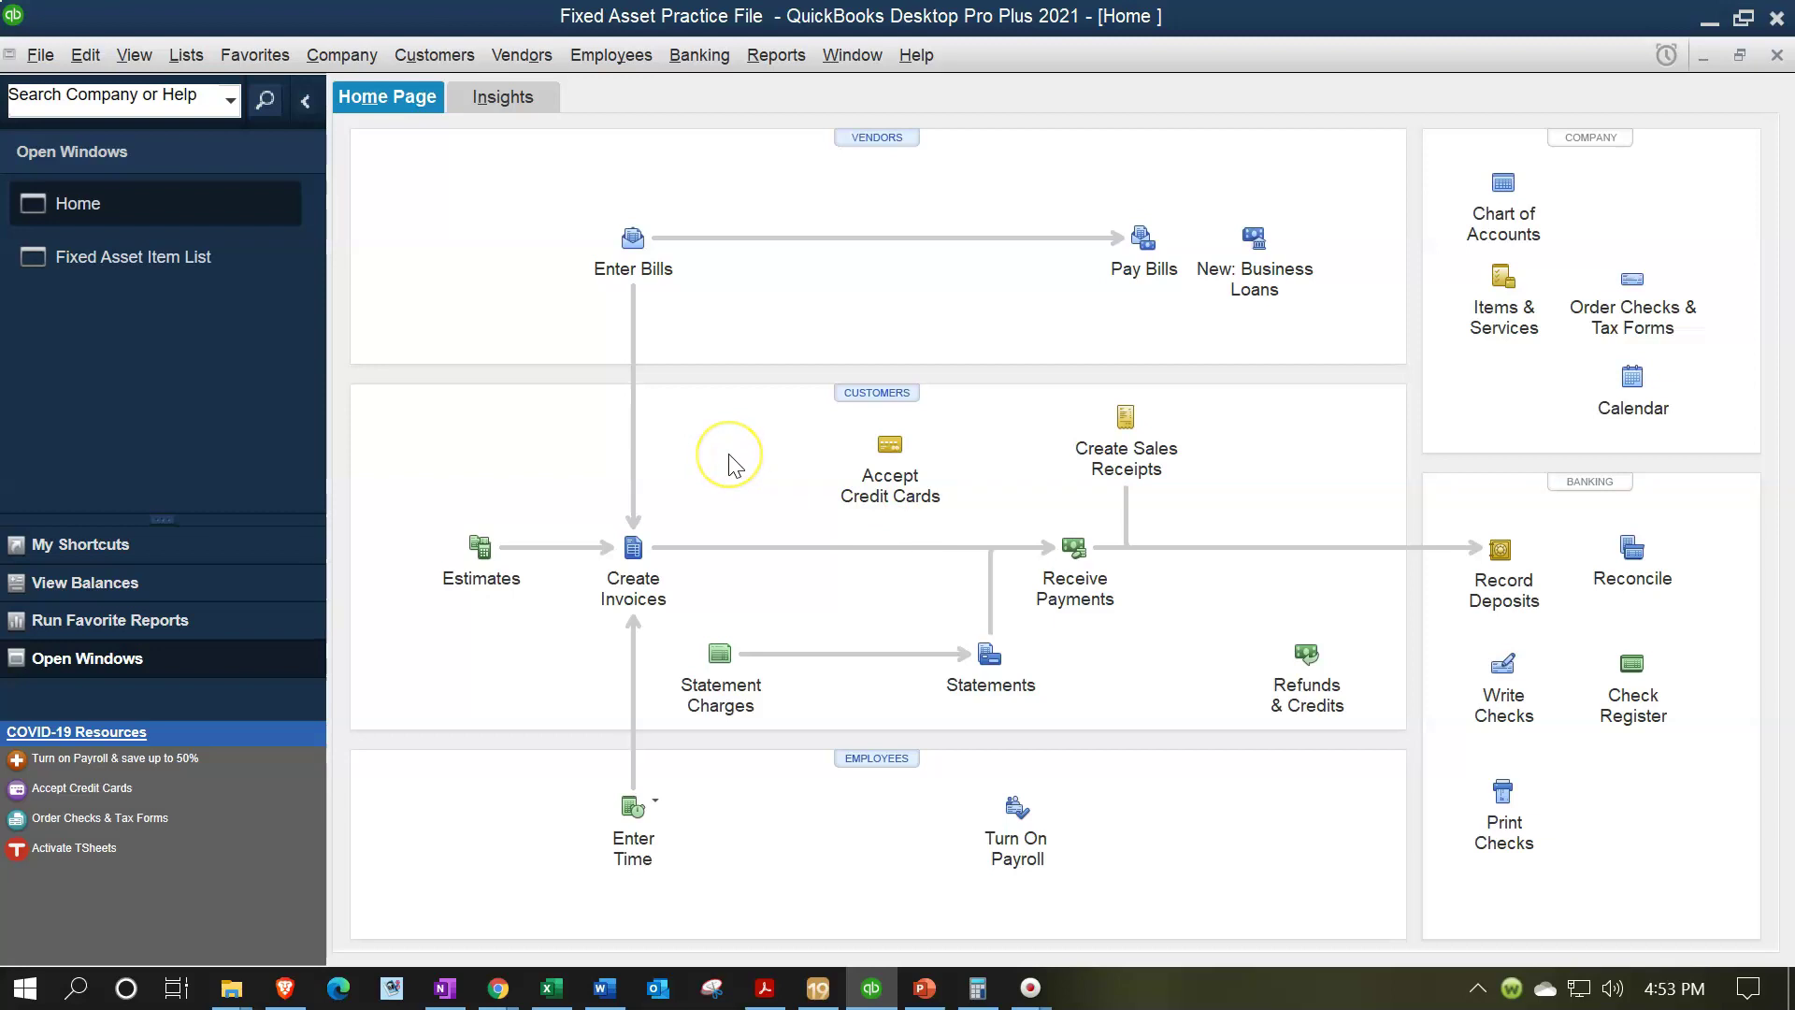
pyautogui.click(192, 70)
pyautogui.click(201, 90)
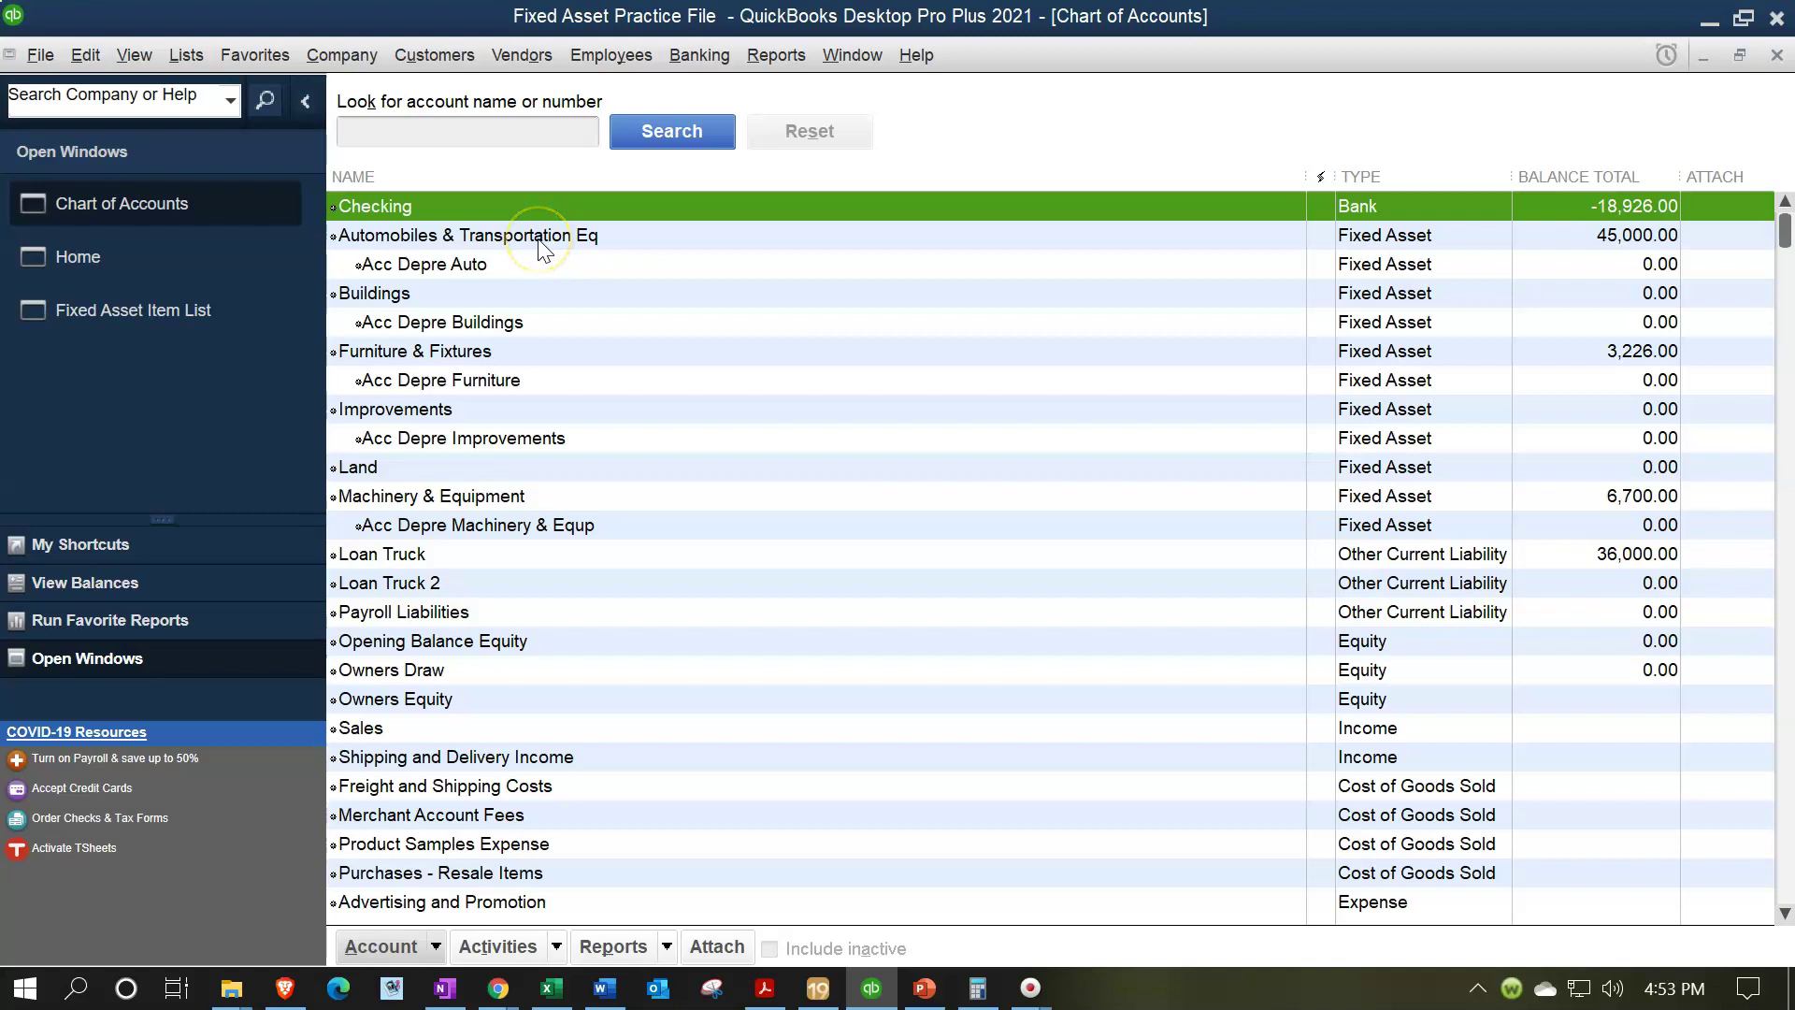
pyautogui.doubleClick(537, 240)
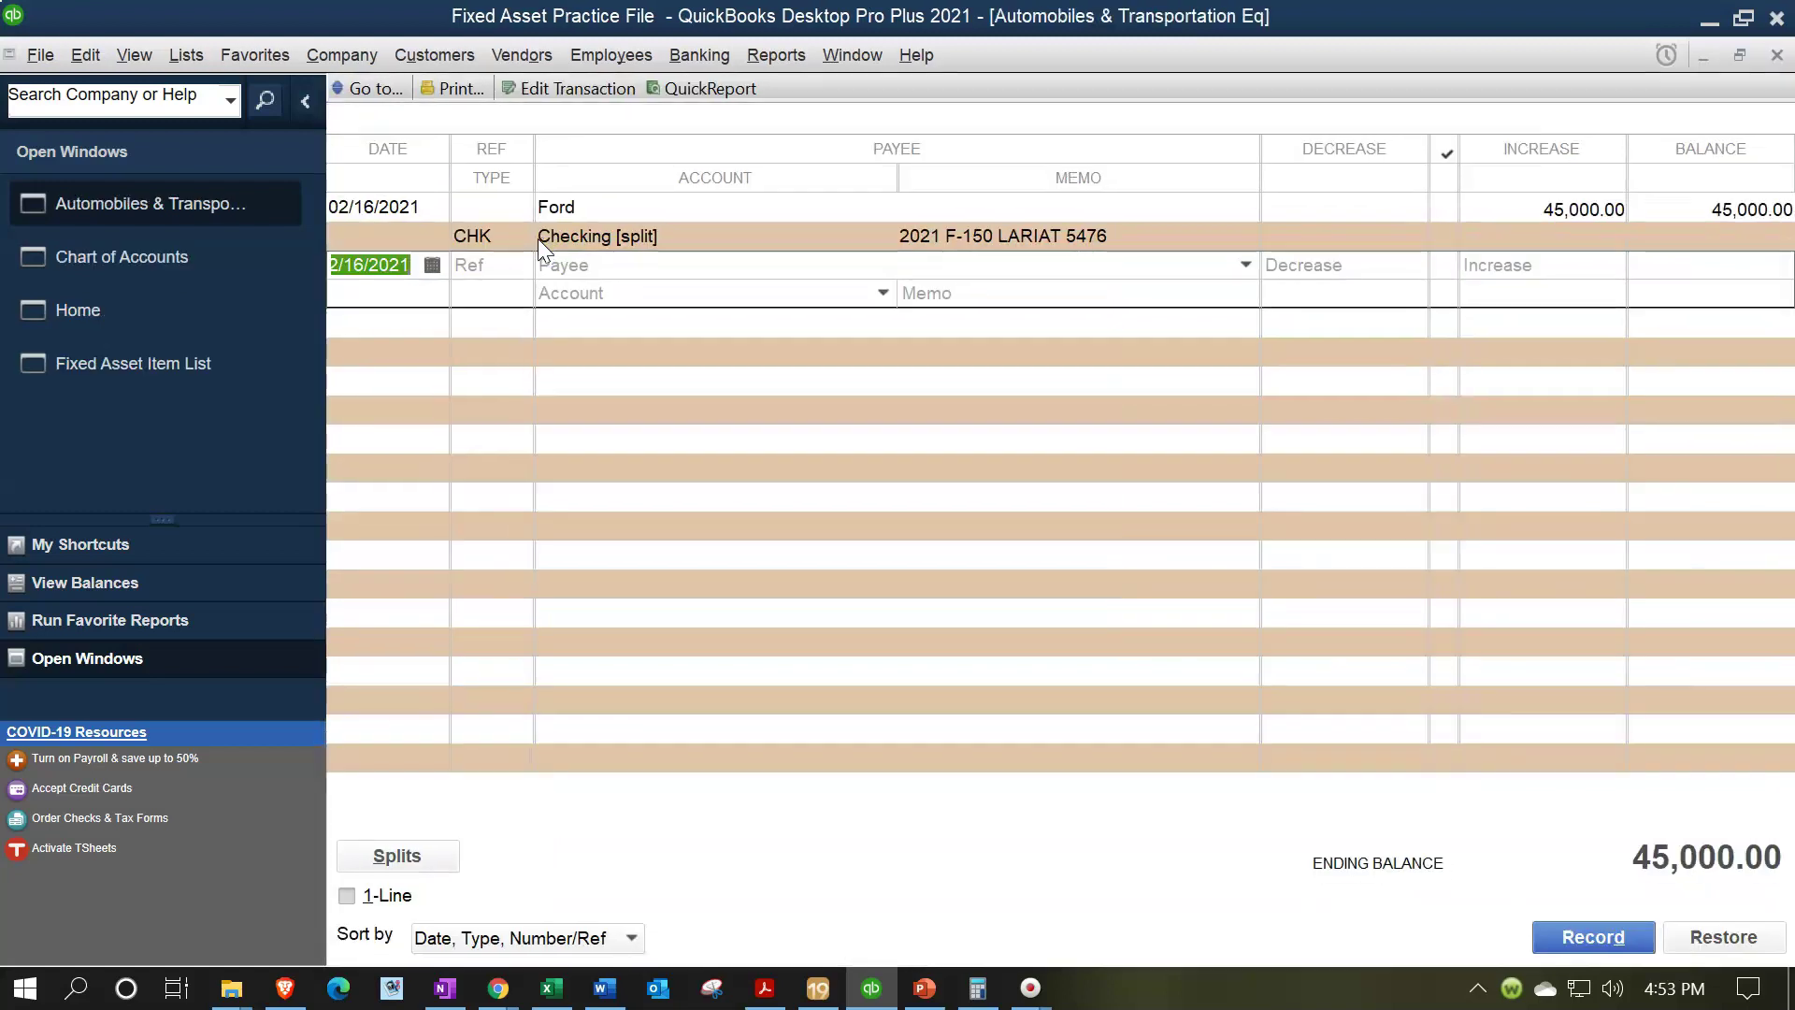
# - Enter a register transaction dated 04/17/2021 that increases the account by 35,000.00
pyautogui.write('04/17/2021')
pyautogui.press('Tab')
pyautogui.press('Tab')
pyautogui.press('Tab')
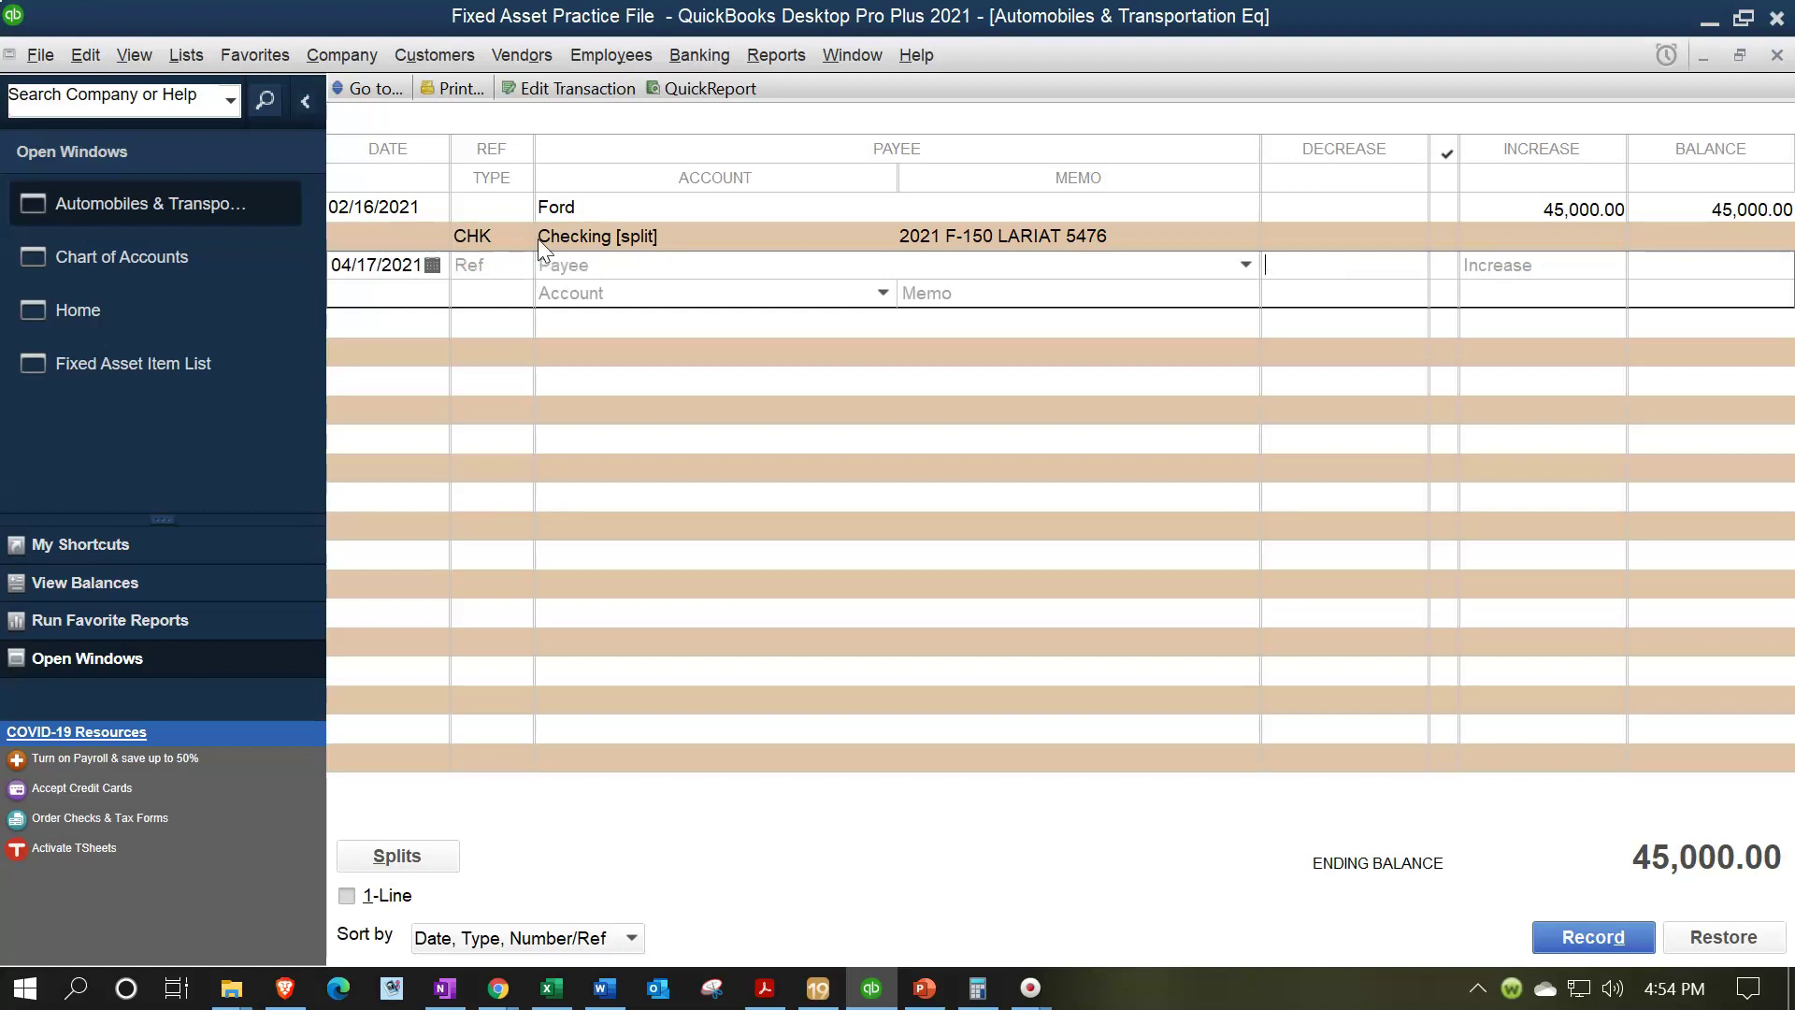
pyautogui.press('Tab')
pyautogui.press('Tab')
pyautogui.write('35000')
pyautogui.press('Tab')
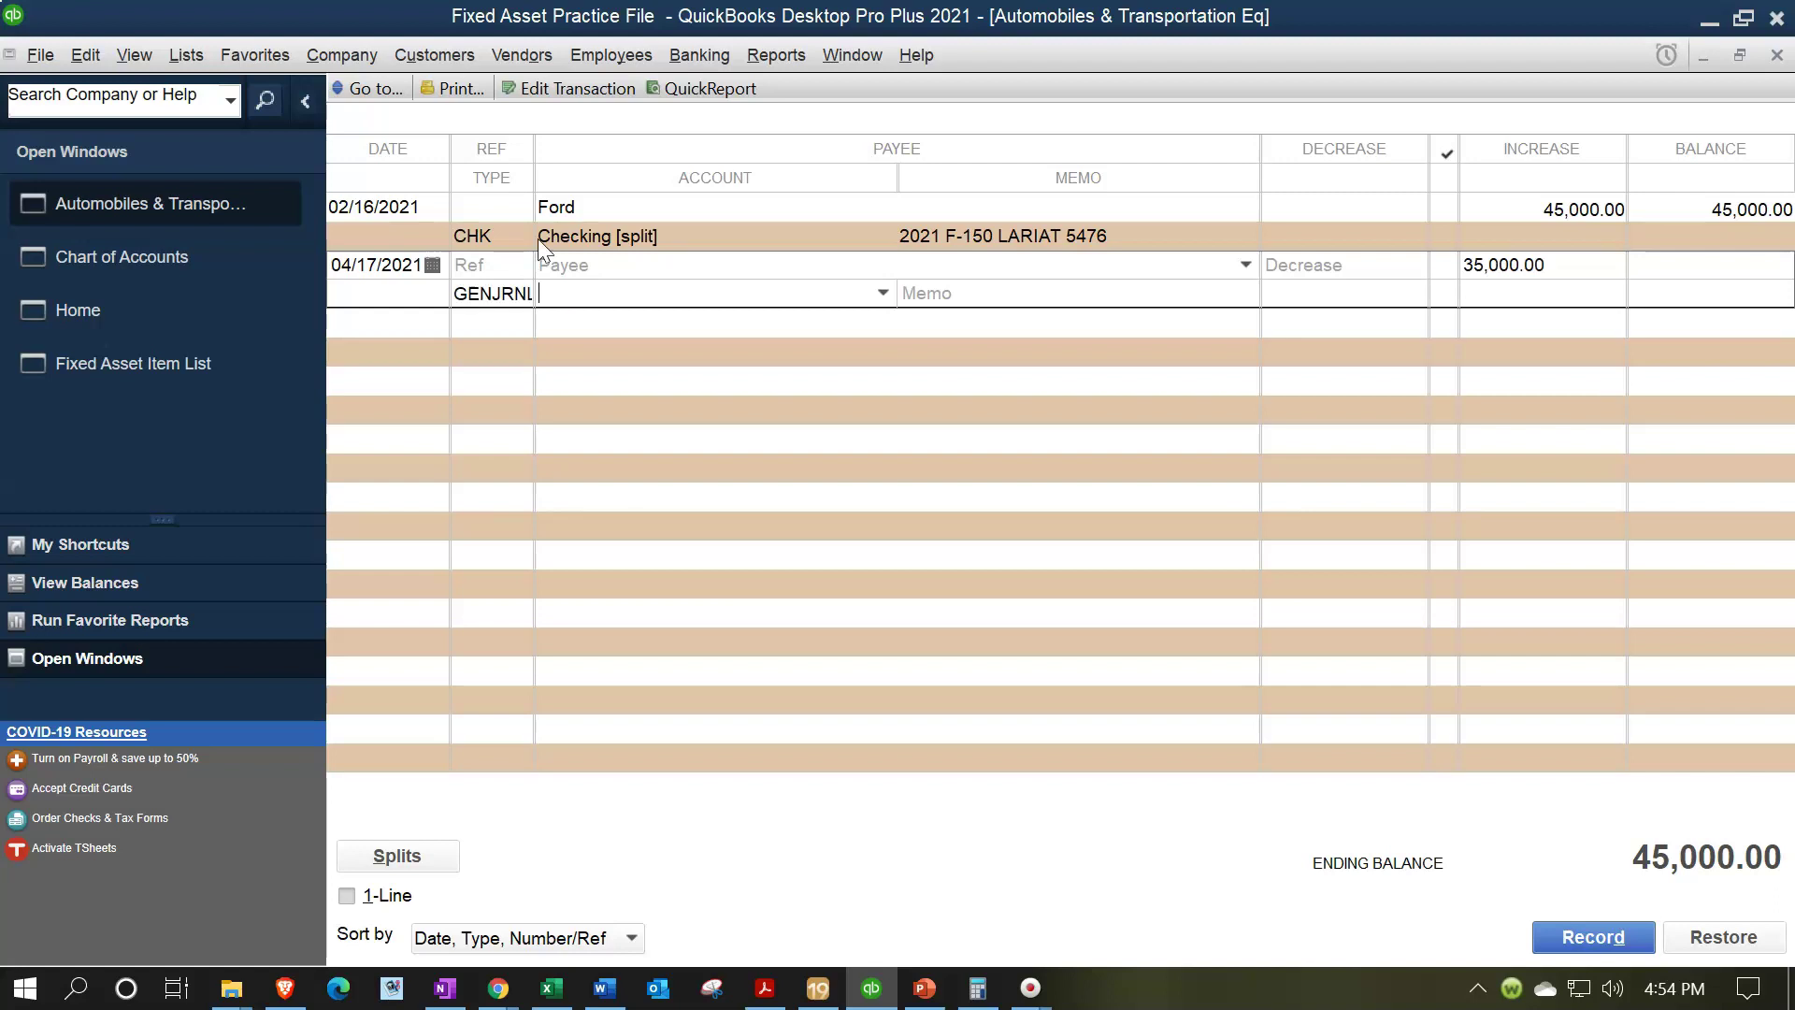
# - Assign Loan Truck 2 as the transaction's offset account and show its split lines
pyautogui.write('Loan Truck')
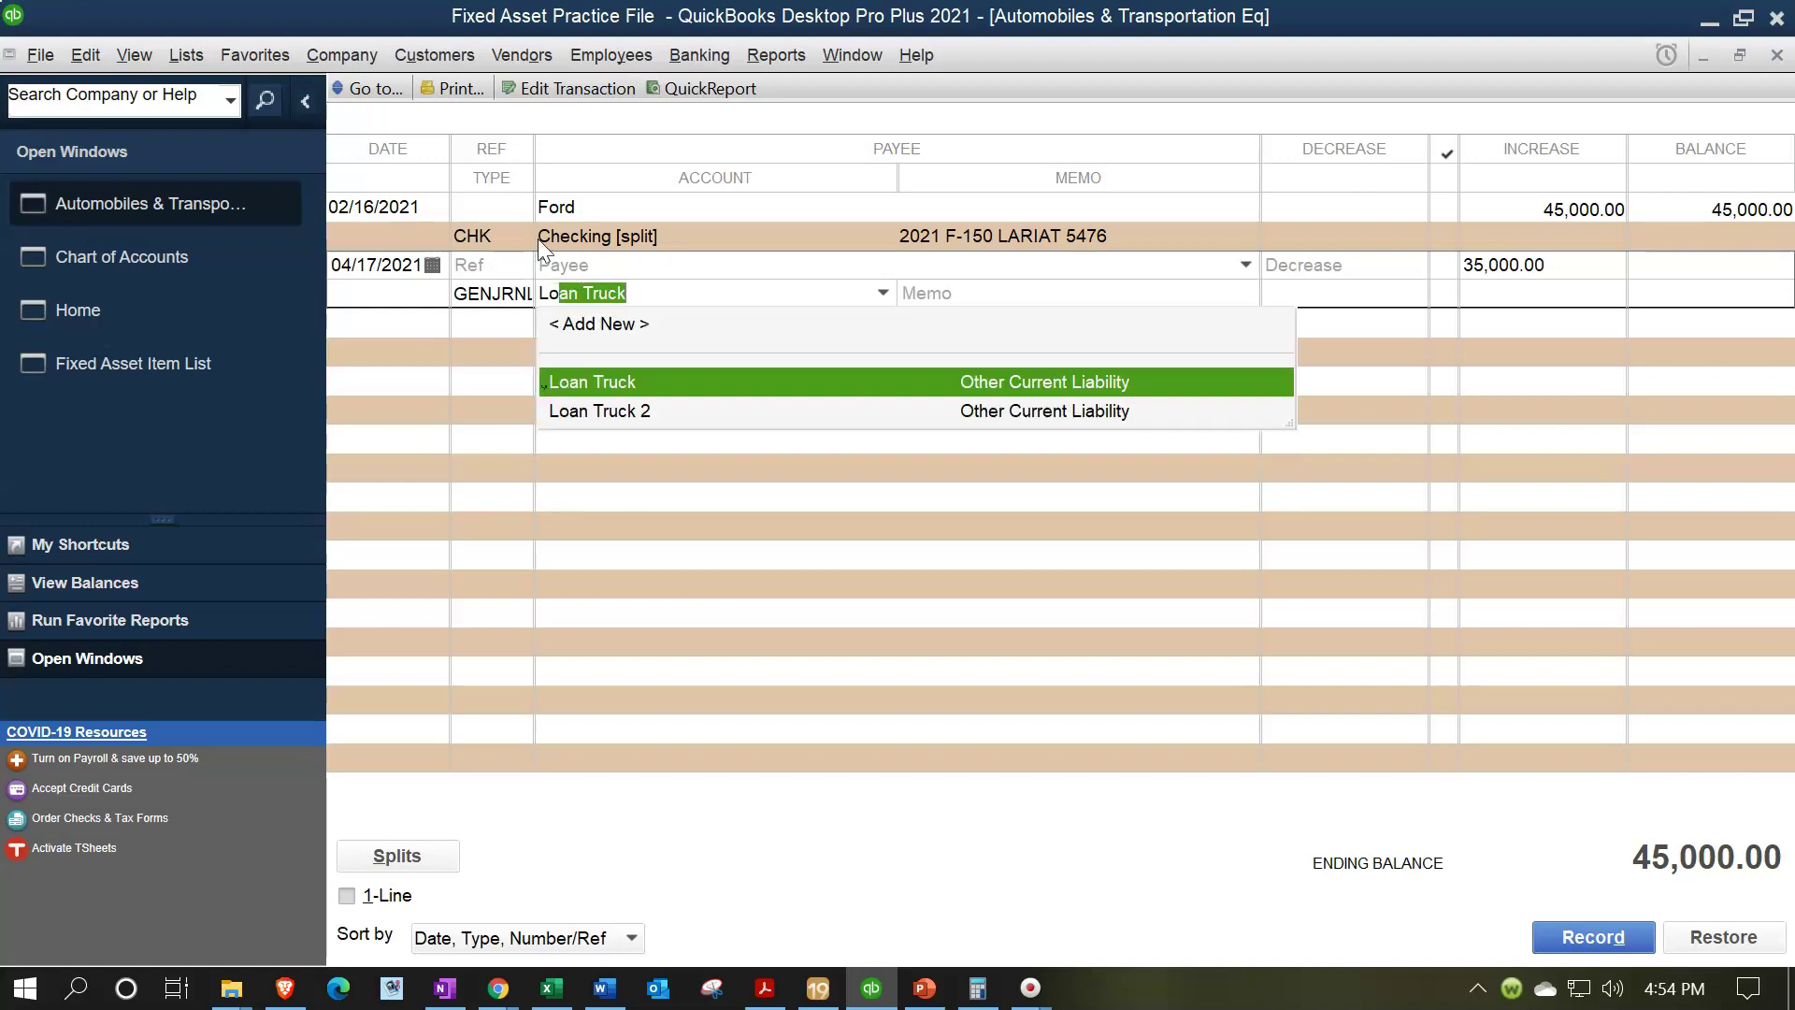
pyautogui.press('Down')
pyautogui.press('Tab')
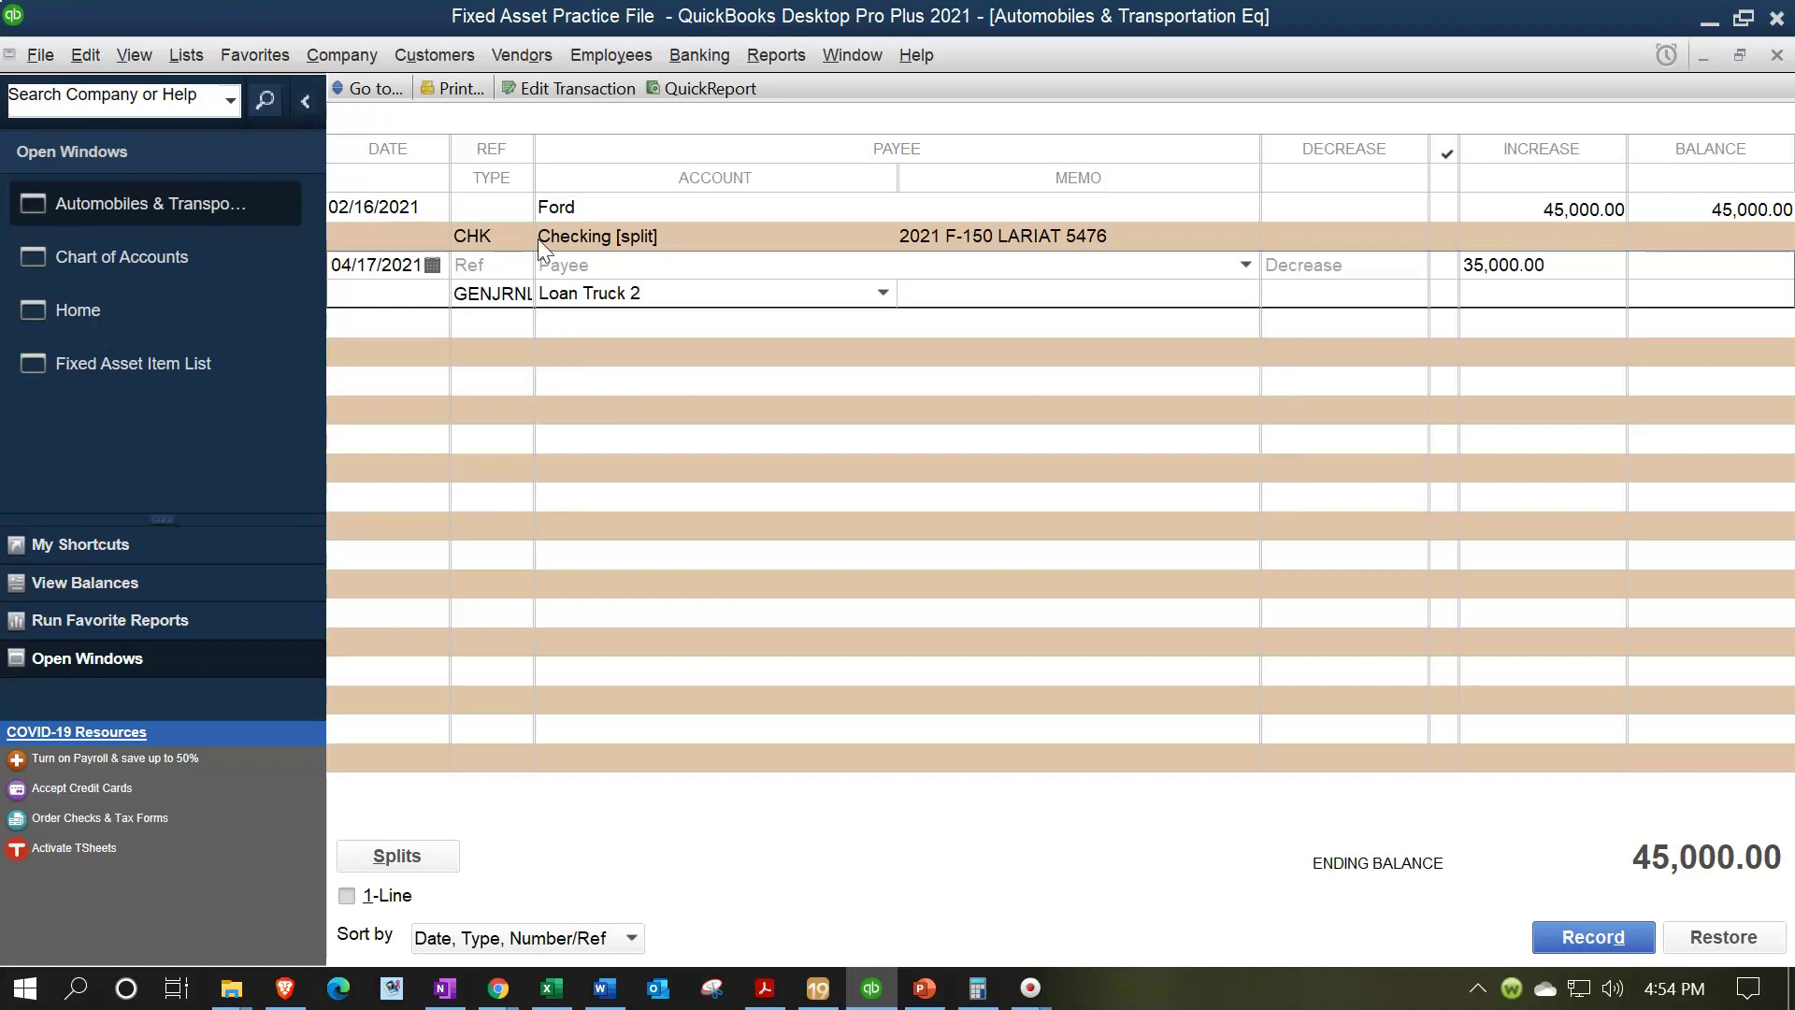
pyautogui.click(514, 303)
pyautogui.click(432, 860)
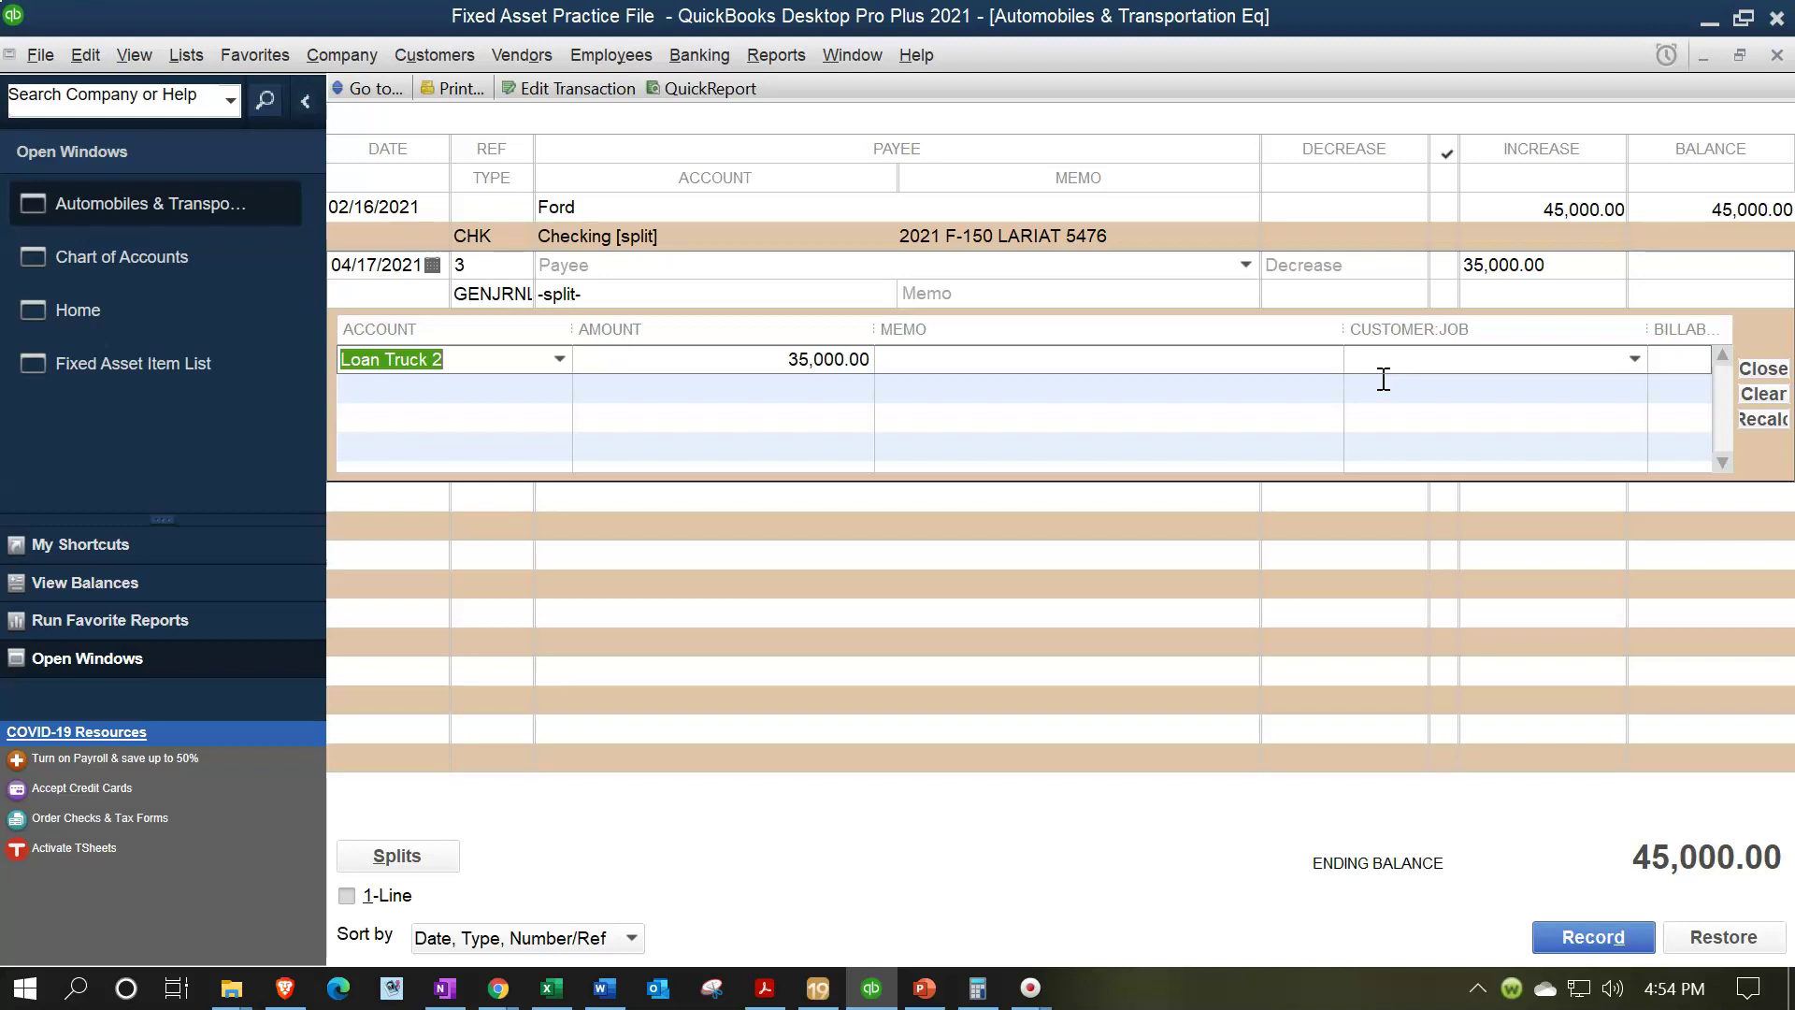
# - Close the register without recording the transaction and return to the Fixed Asset Item List
pyautogui.click(1776, 56)
pyautogui.click(913, 333)
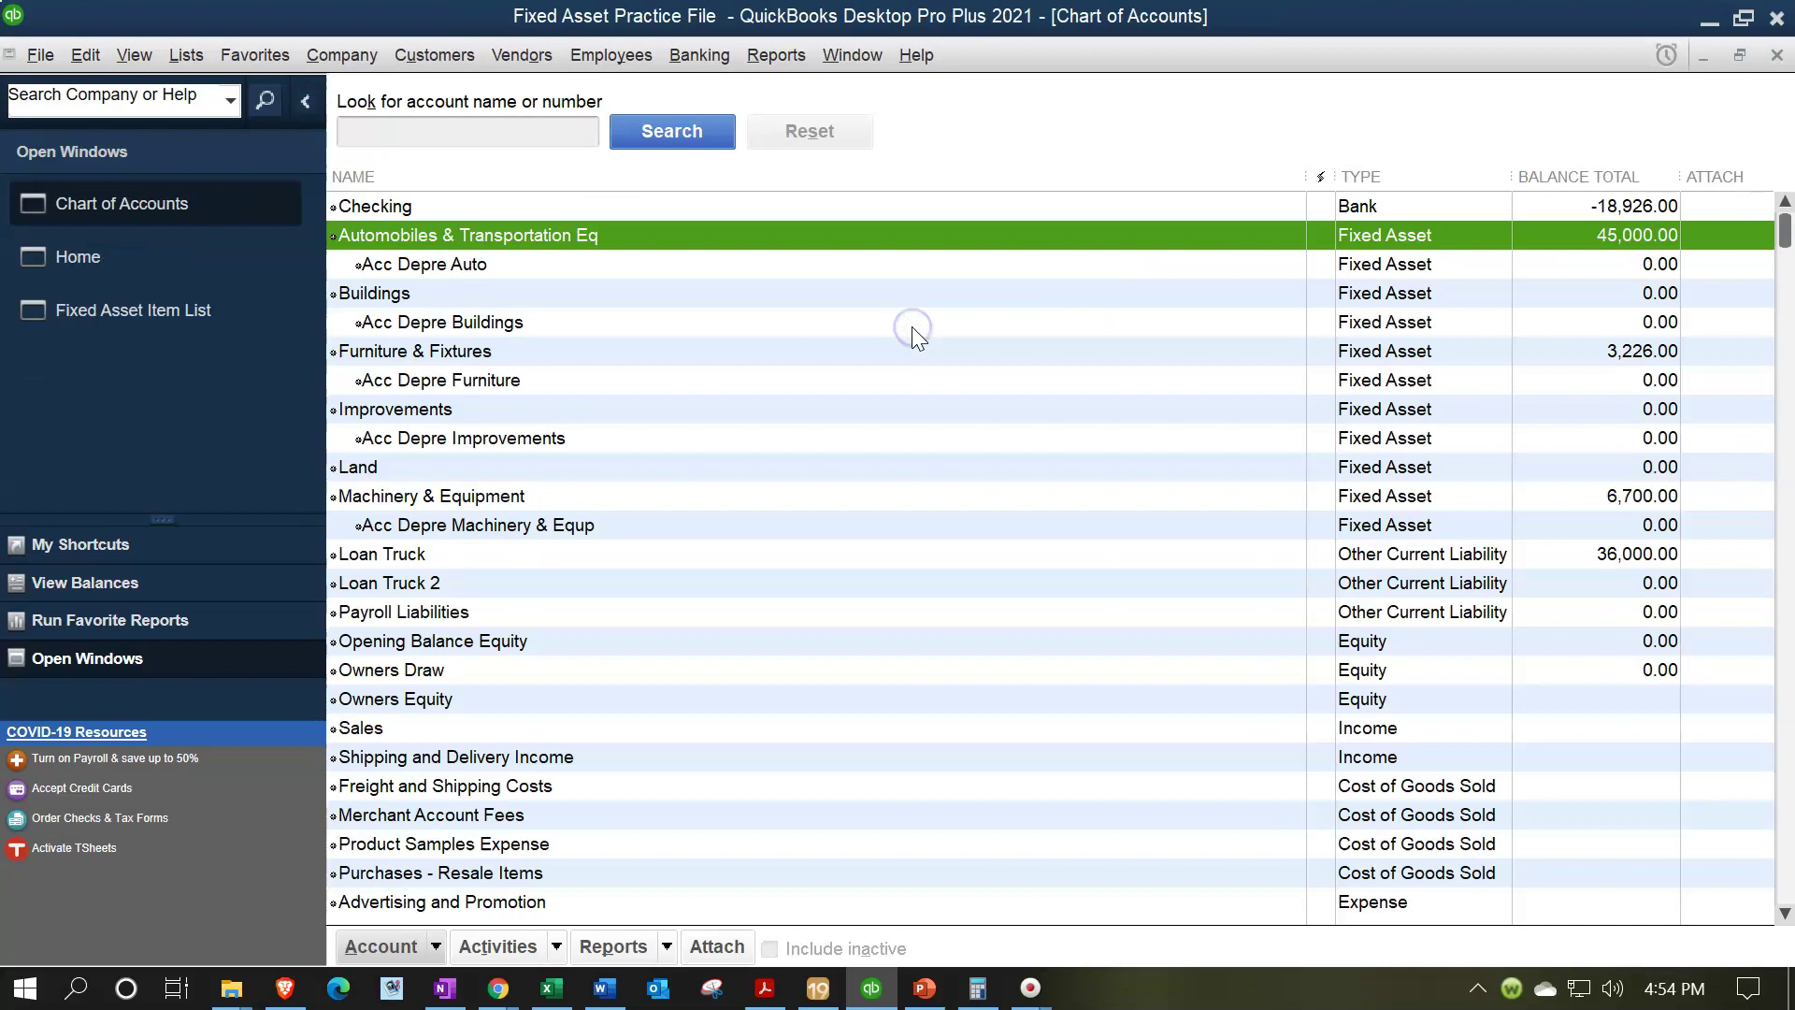
pyautogui.click(206, 311)
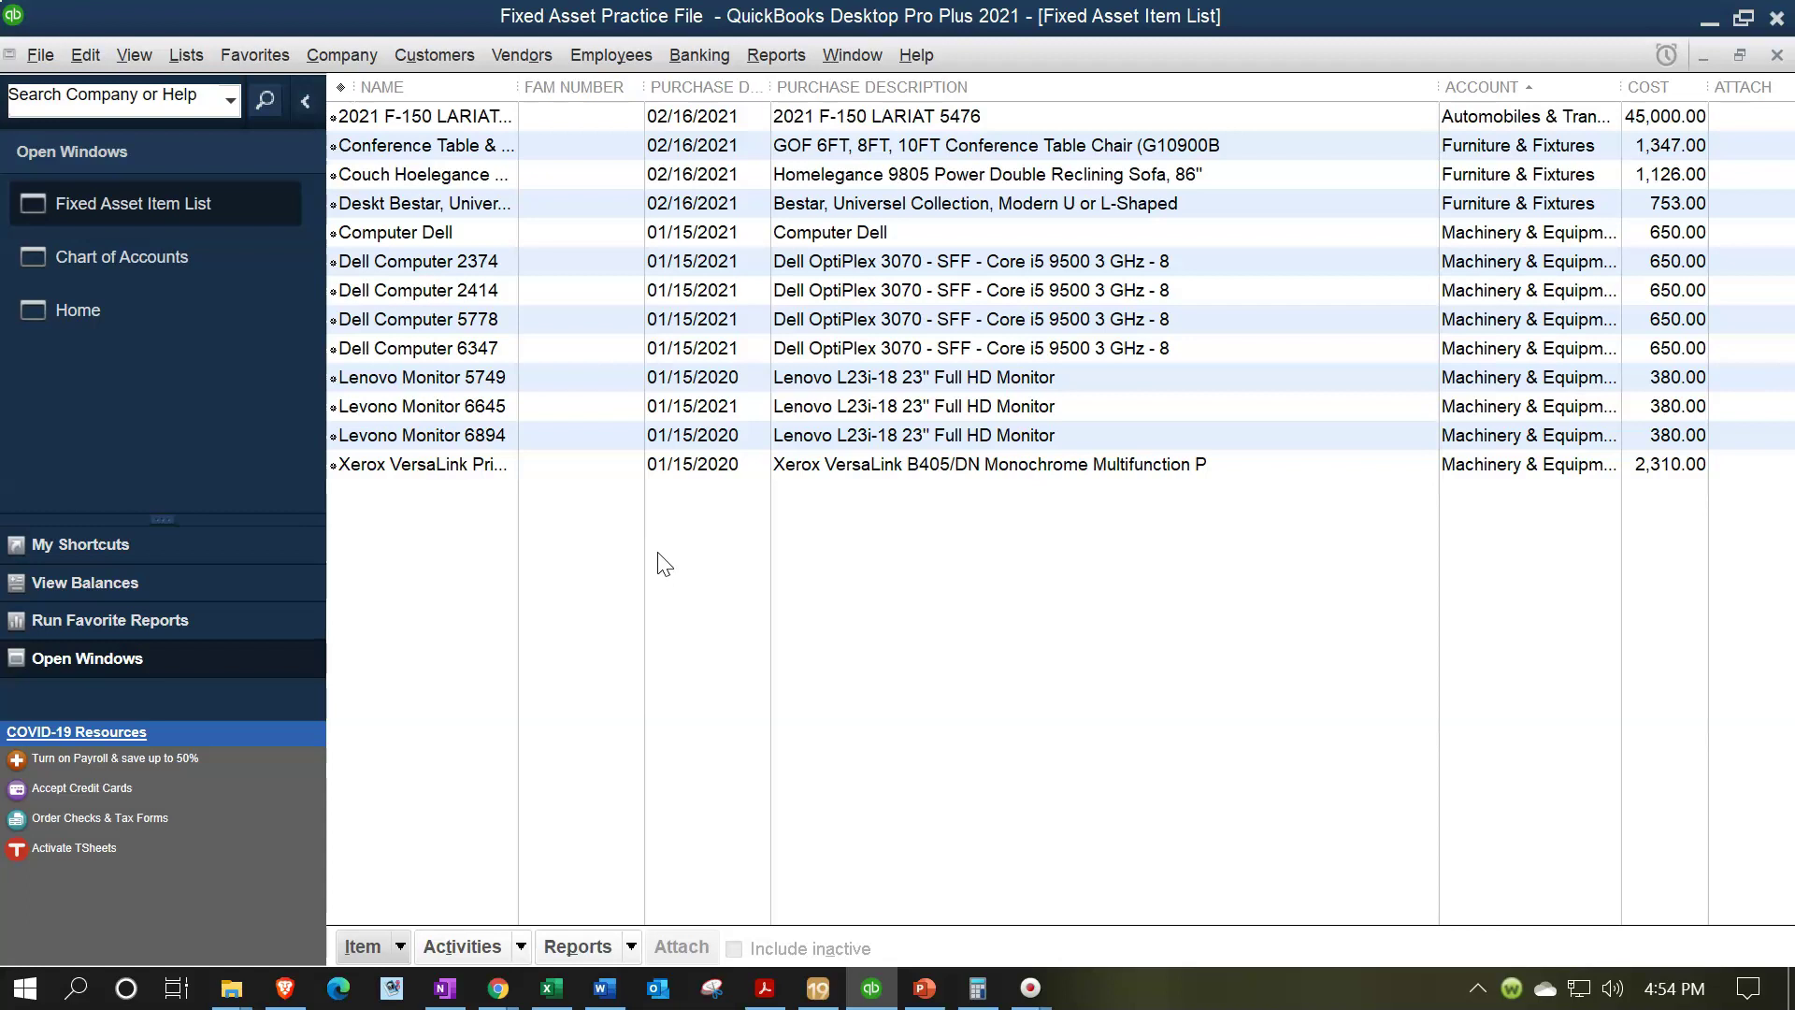
# - Start a check from the Checking account dated 04/17/2021 and made out to Ford
pyautogui.click(131, 310)
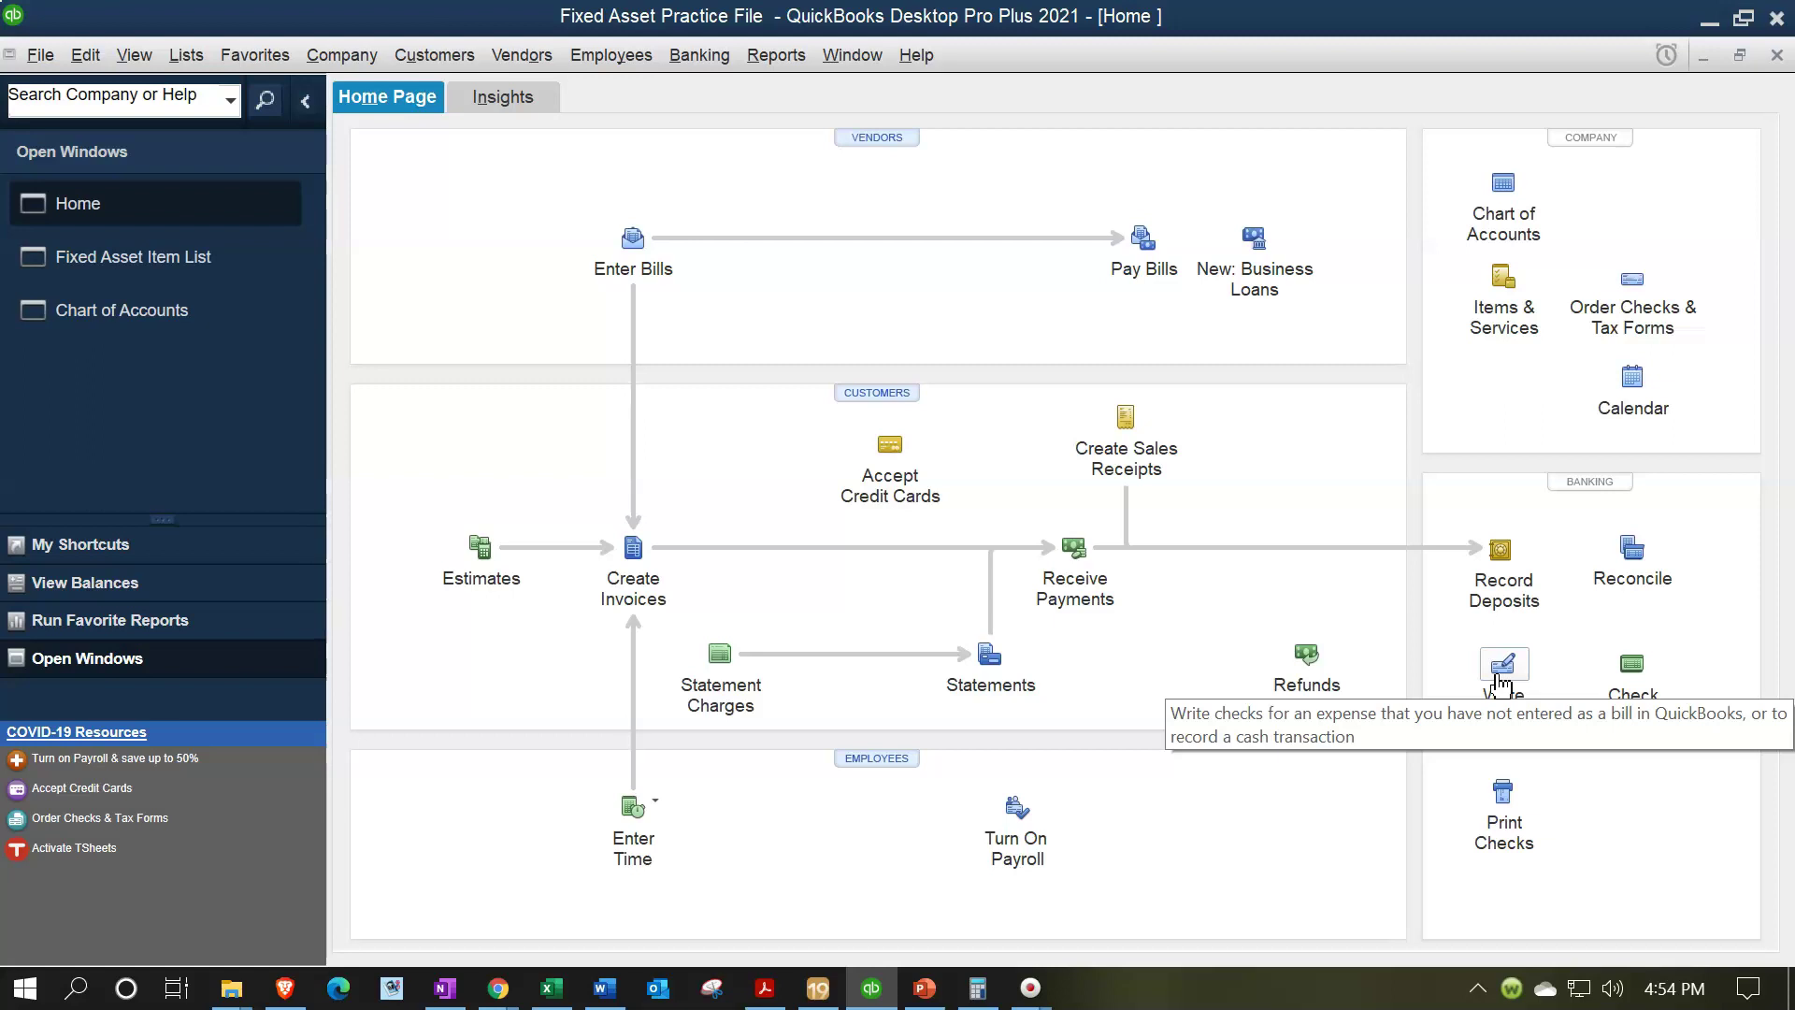
pyautogui.click(1500, 682)
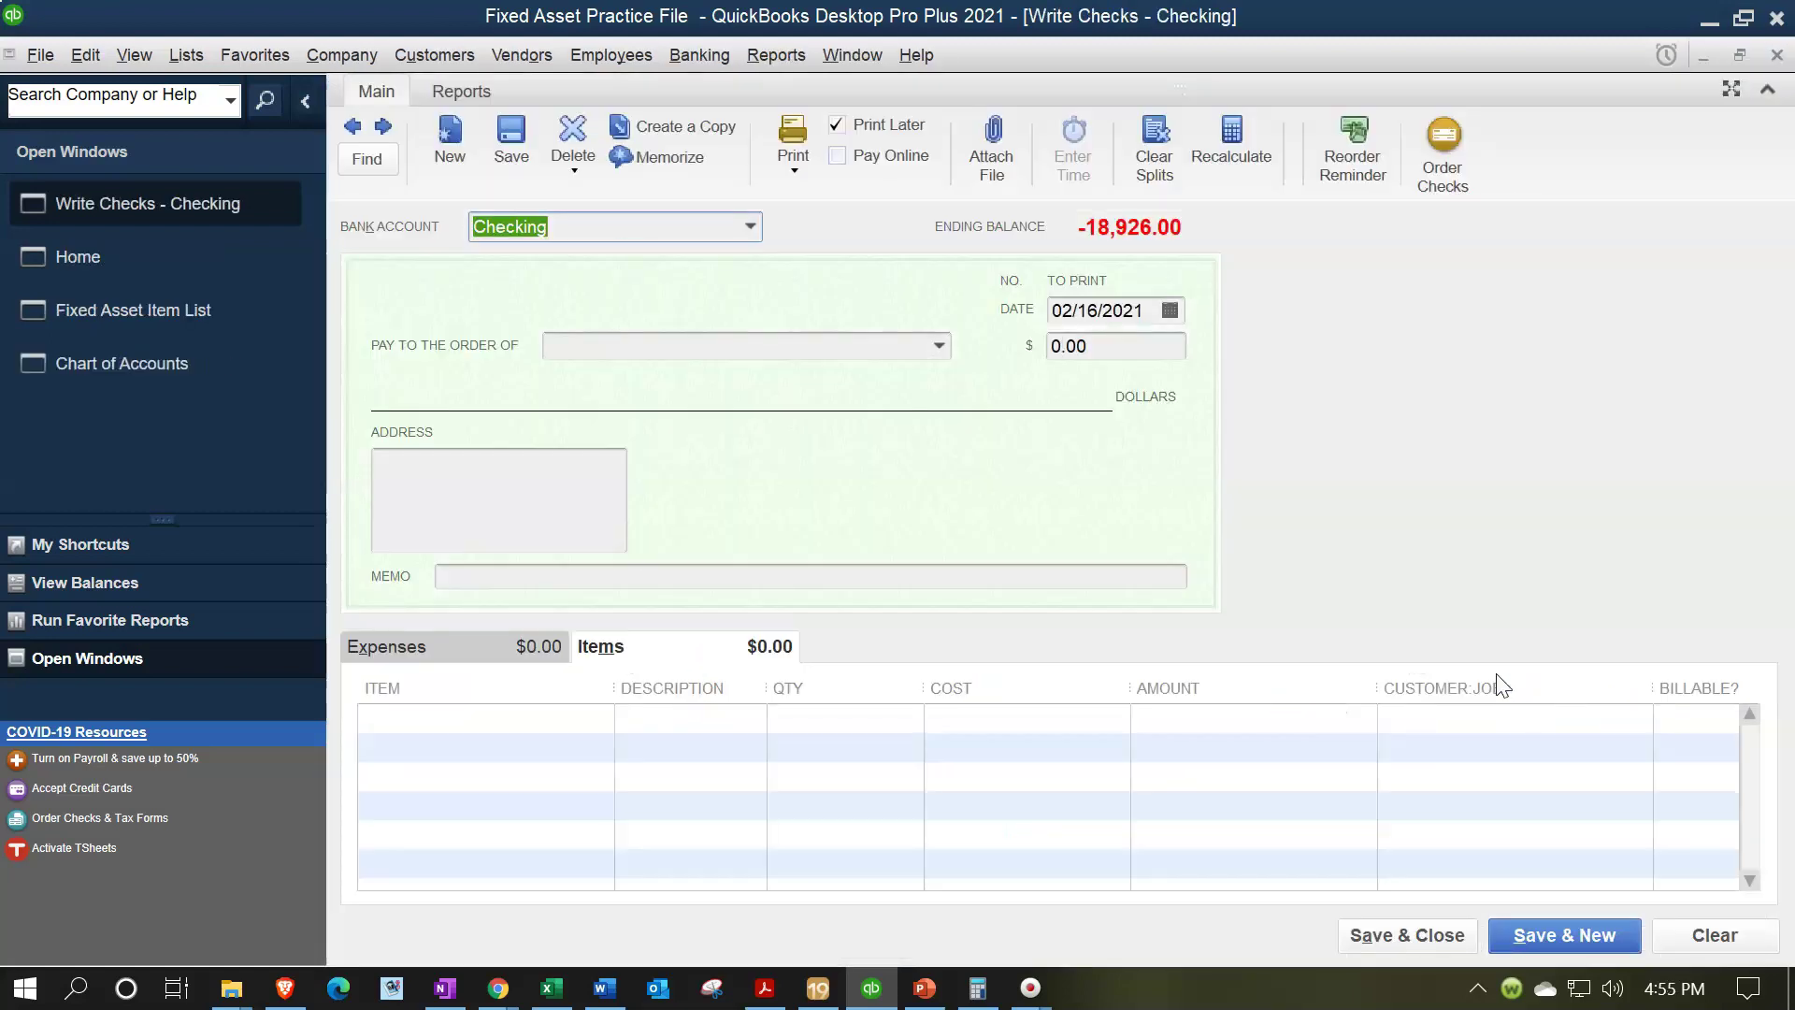
pyautogui.press('Tab')
pyautogui.write('0417')
pyautogui.press('Tab')
pyautogui.write('Ford')
pyautogui.press('Tab')
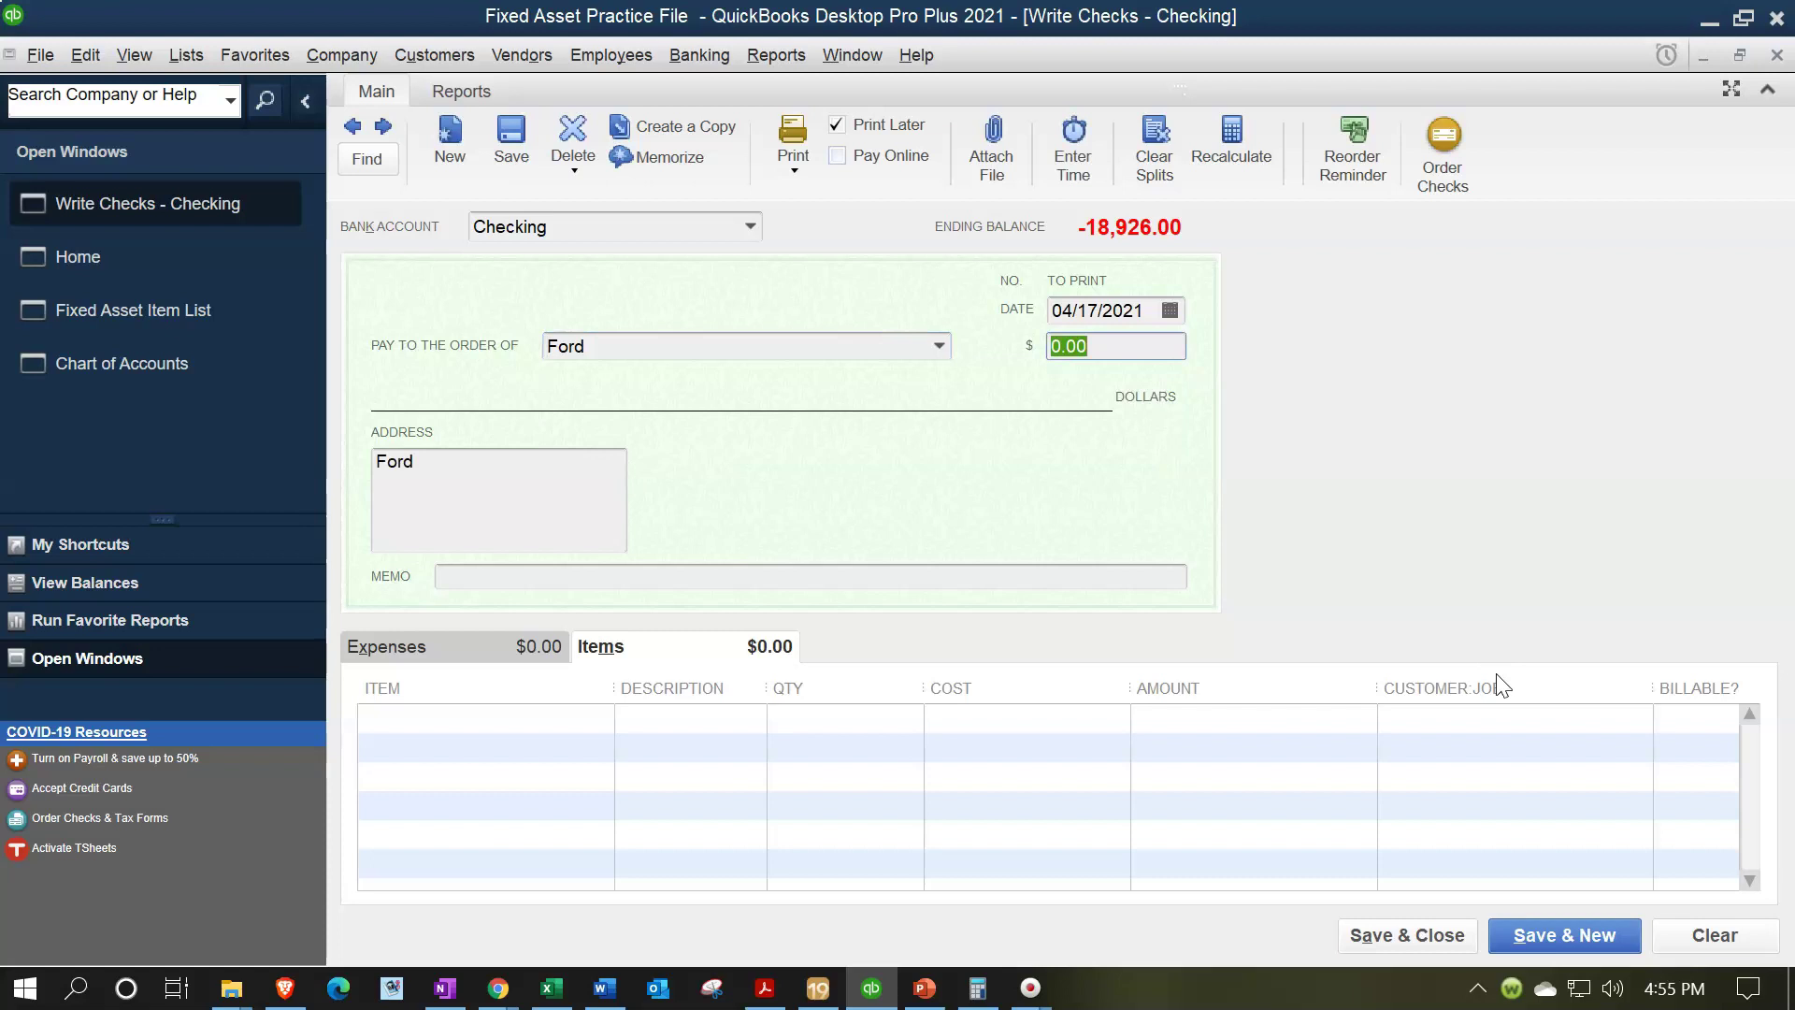
pyautogui.press('Tab')
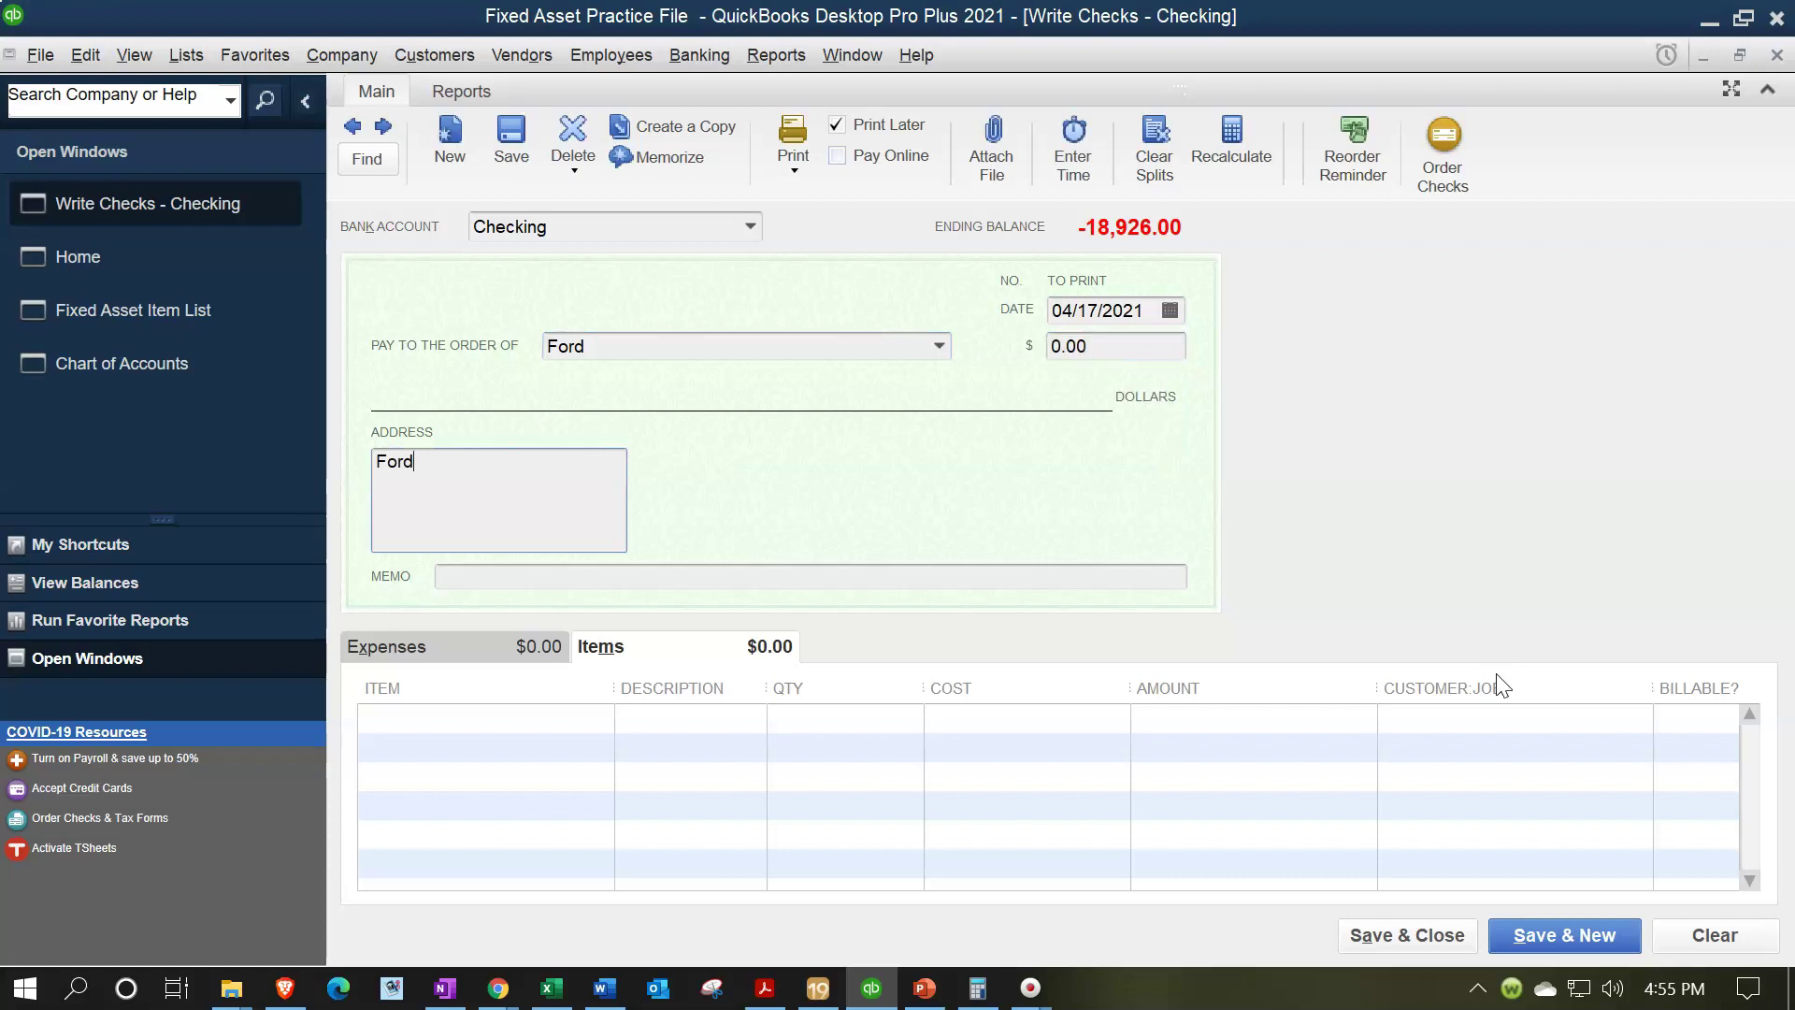
pyautogui.press('Tab')
pyautogui.press('Tab')
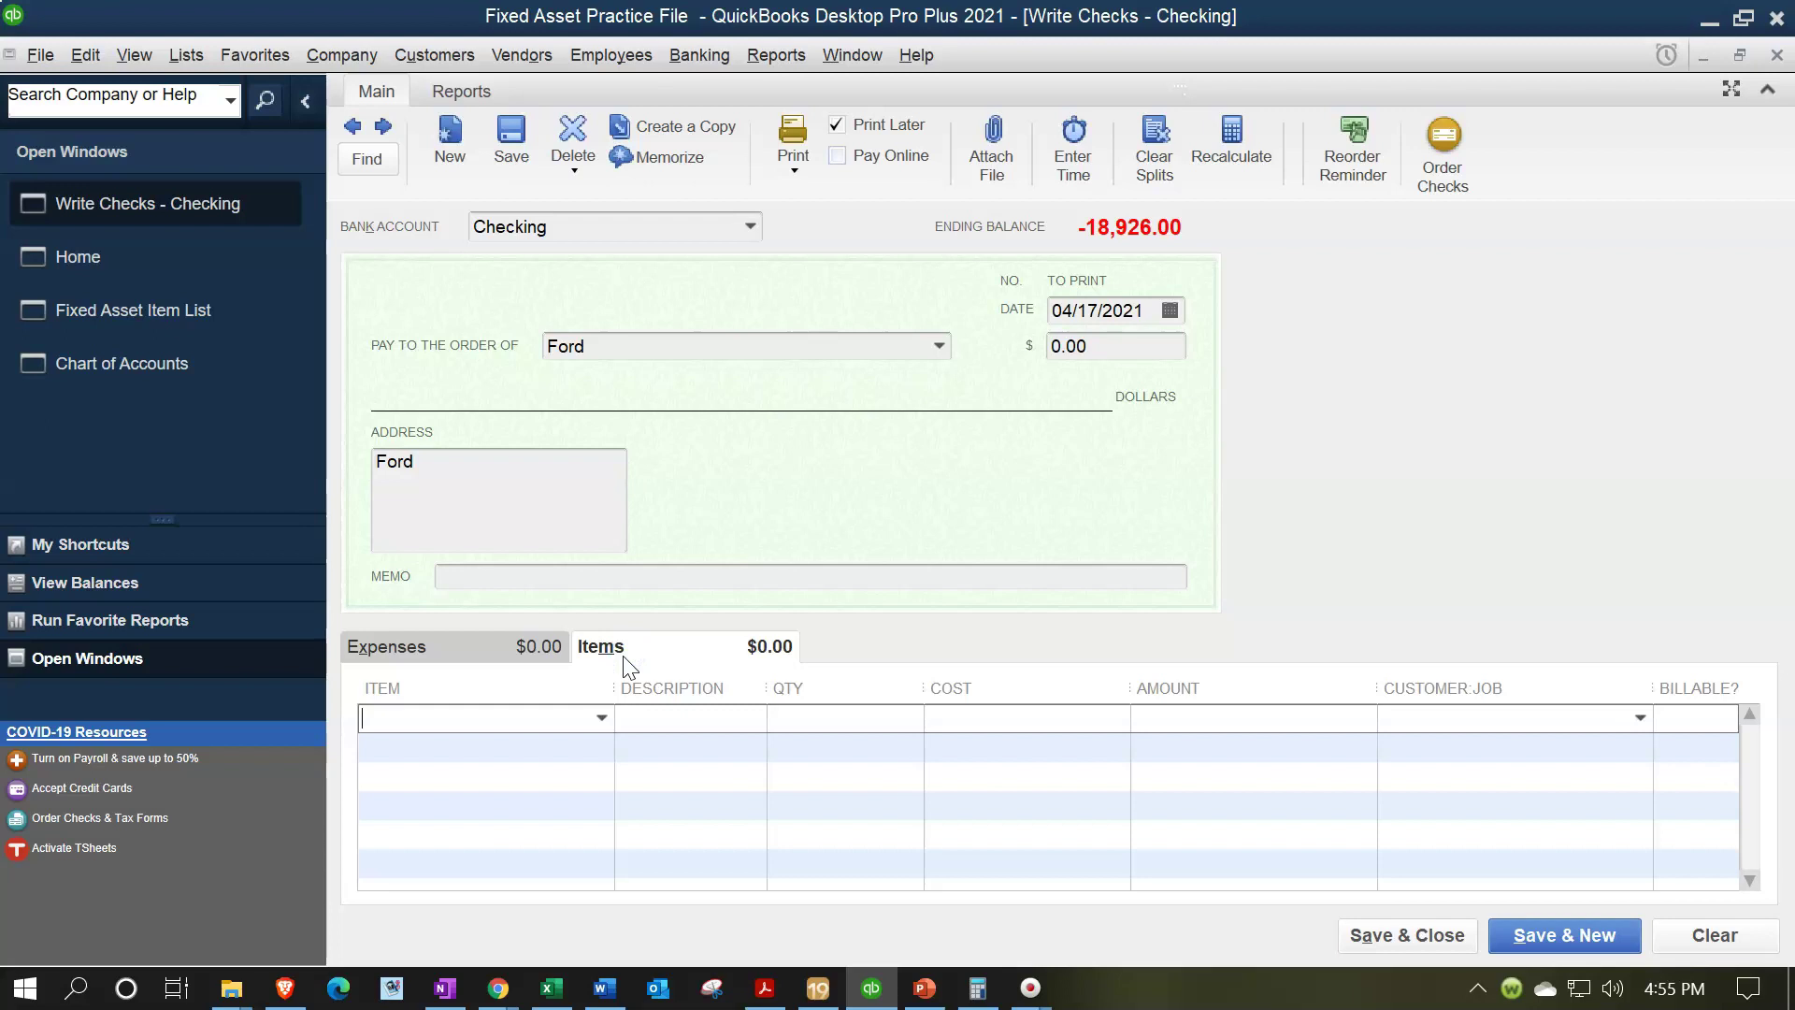
# - Add a new item of type Fixed Asset from the check's first item line
pyautogui.click(491, 654)
pyautogui.click(638, 652)
pyautogui.click(602, 727)
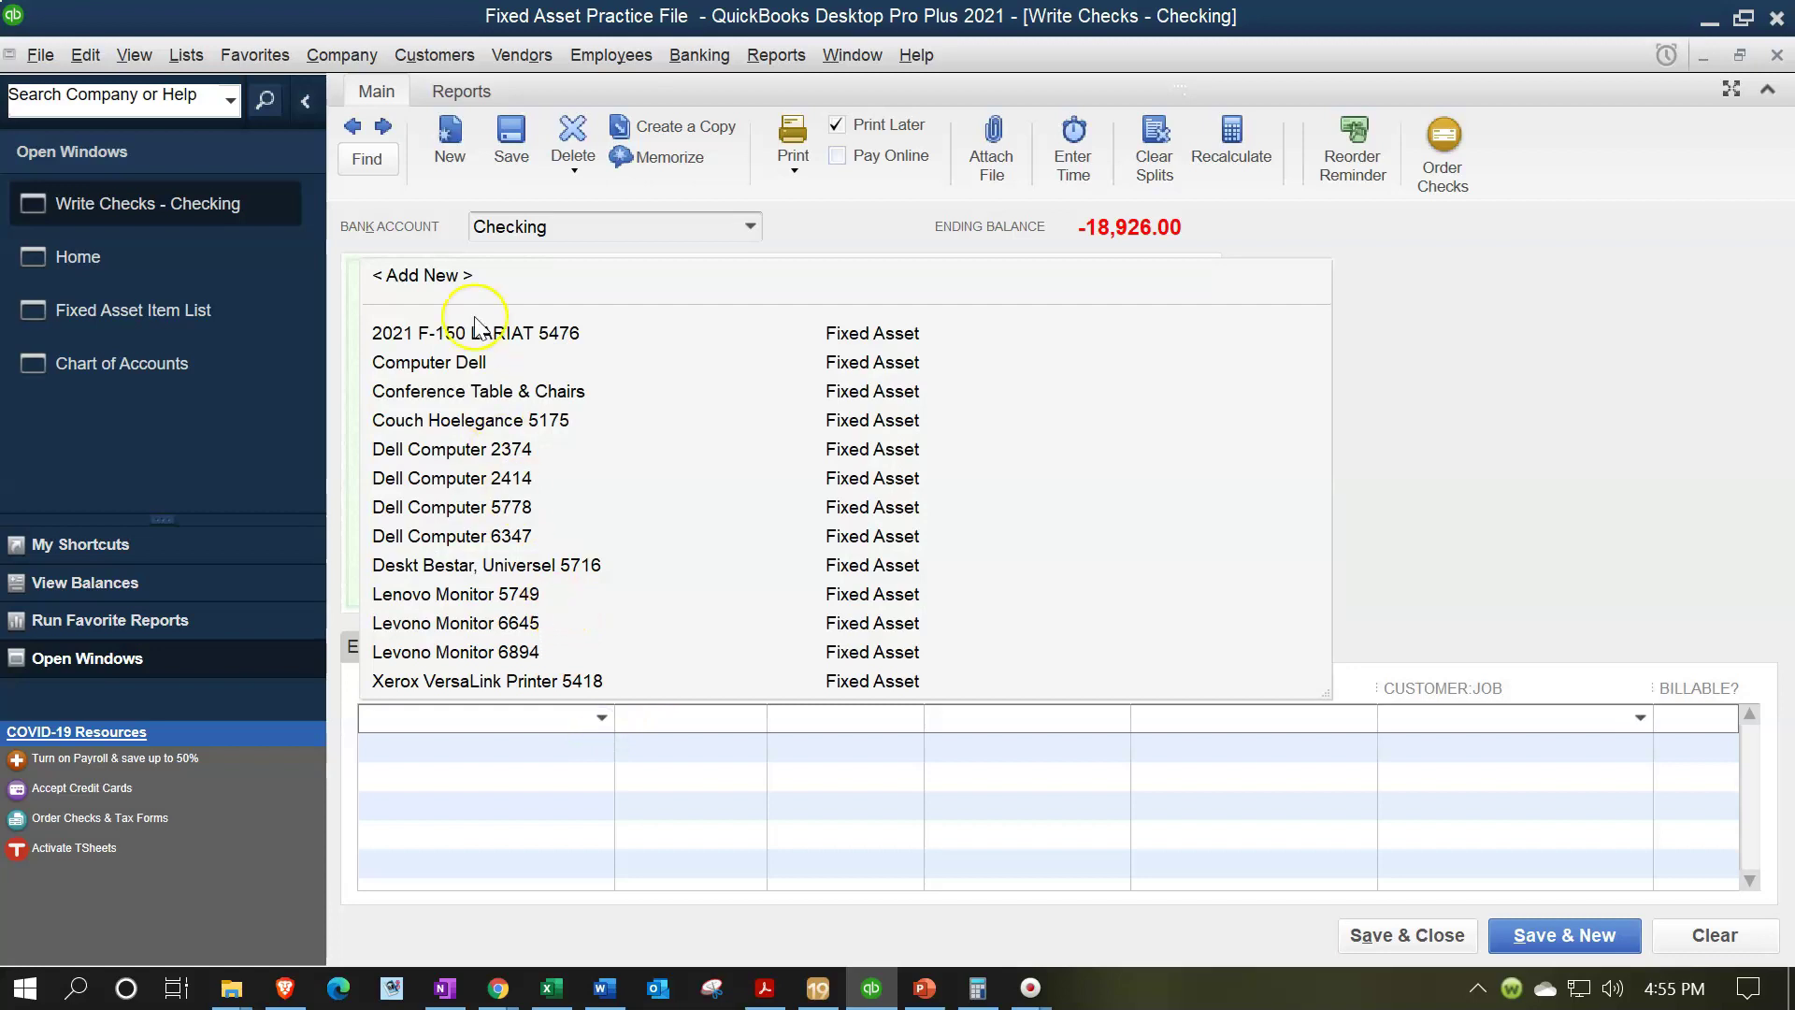
pyautogui.click(456, 277)
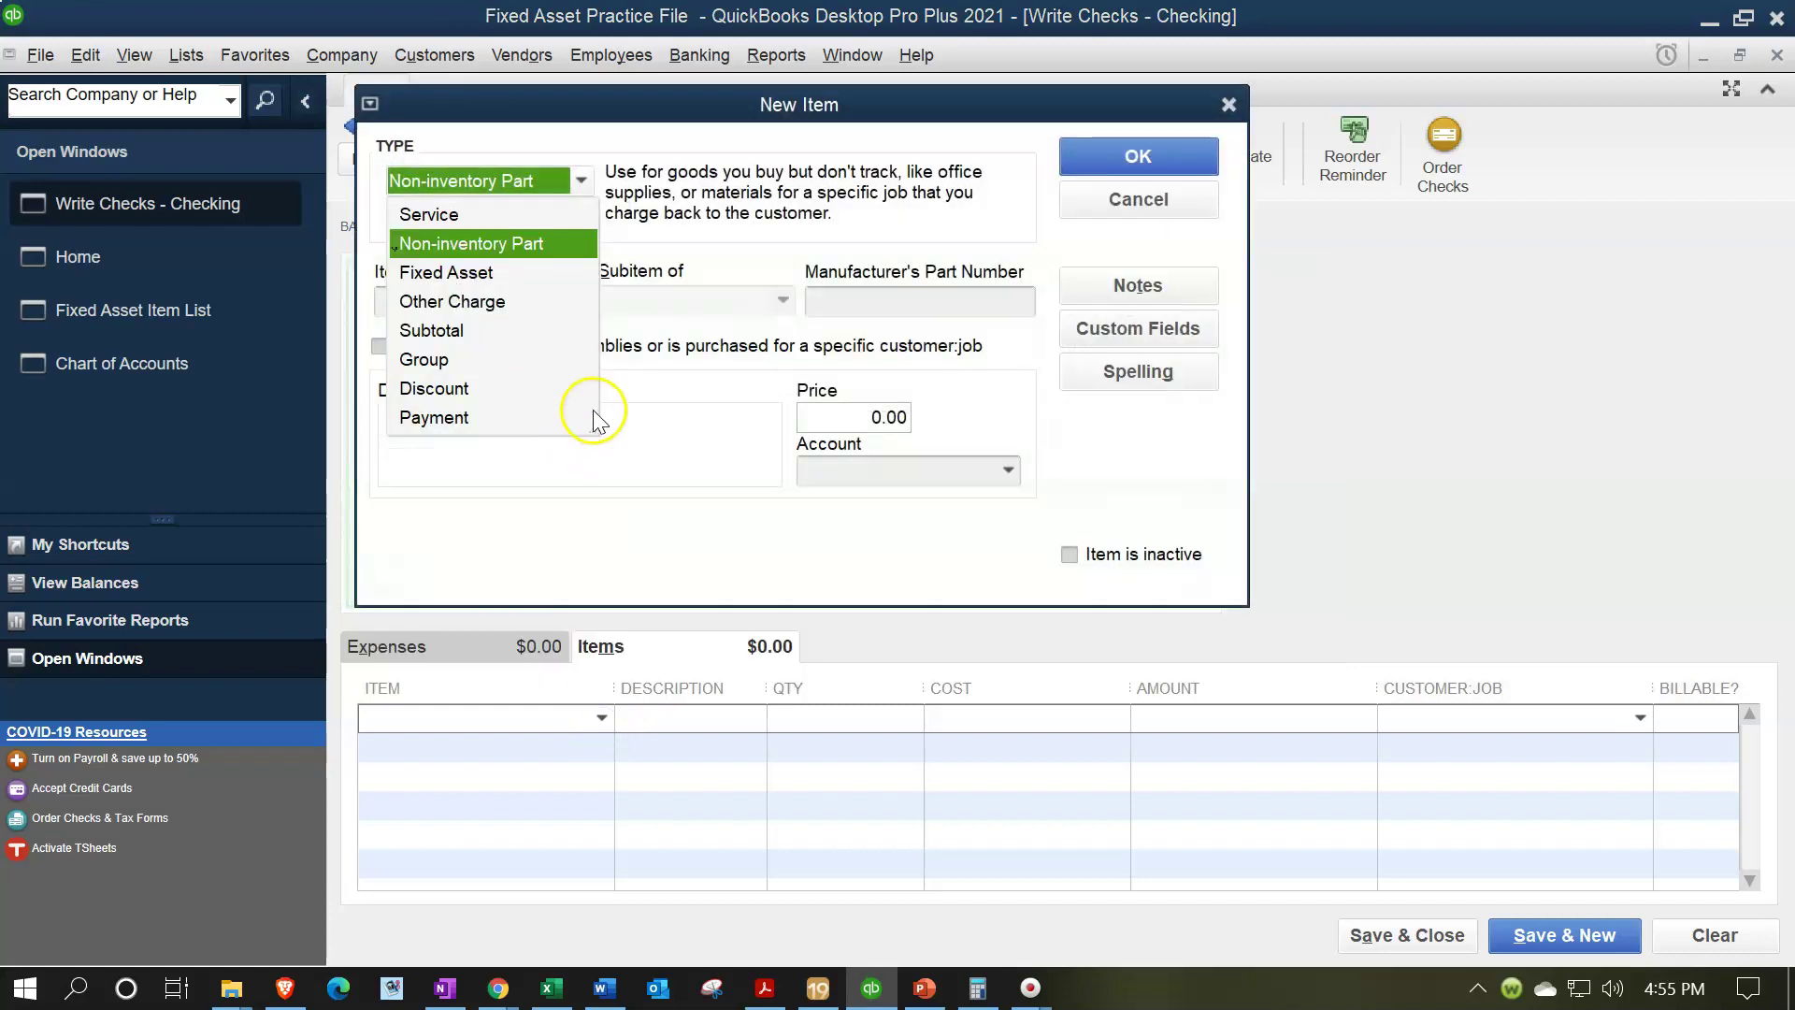
pyautogui.click(474, 272)
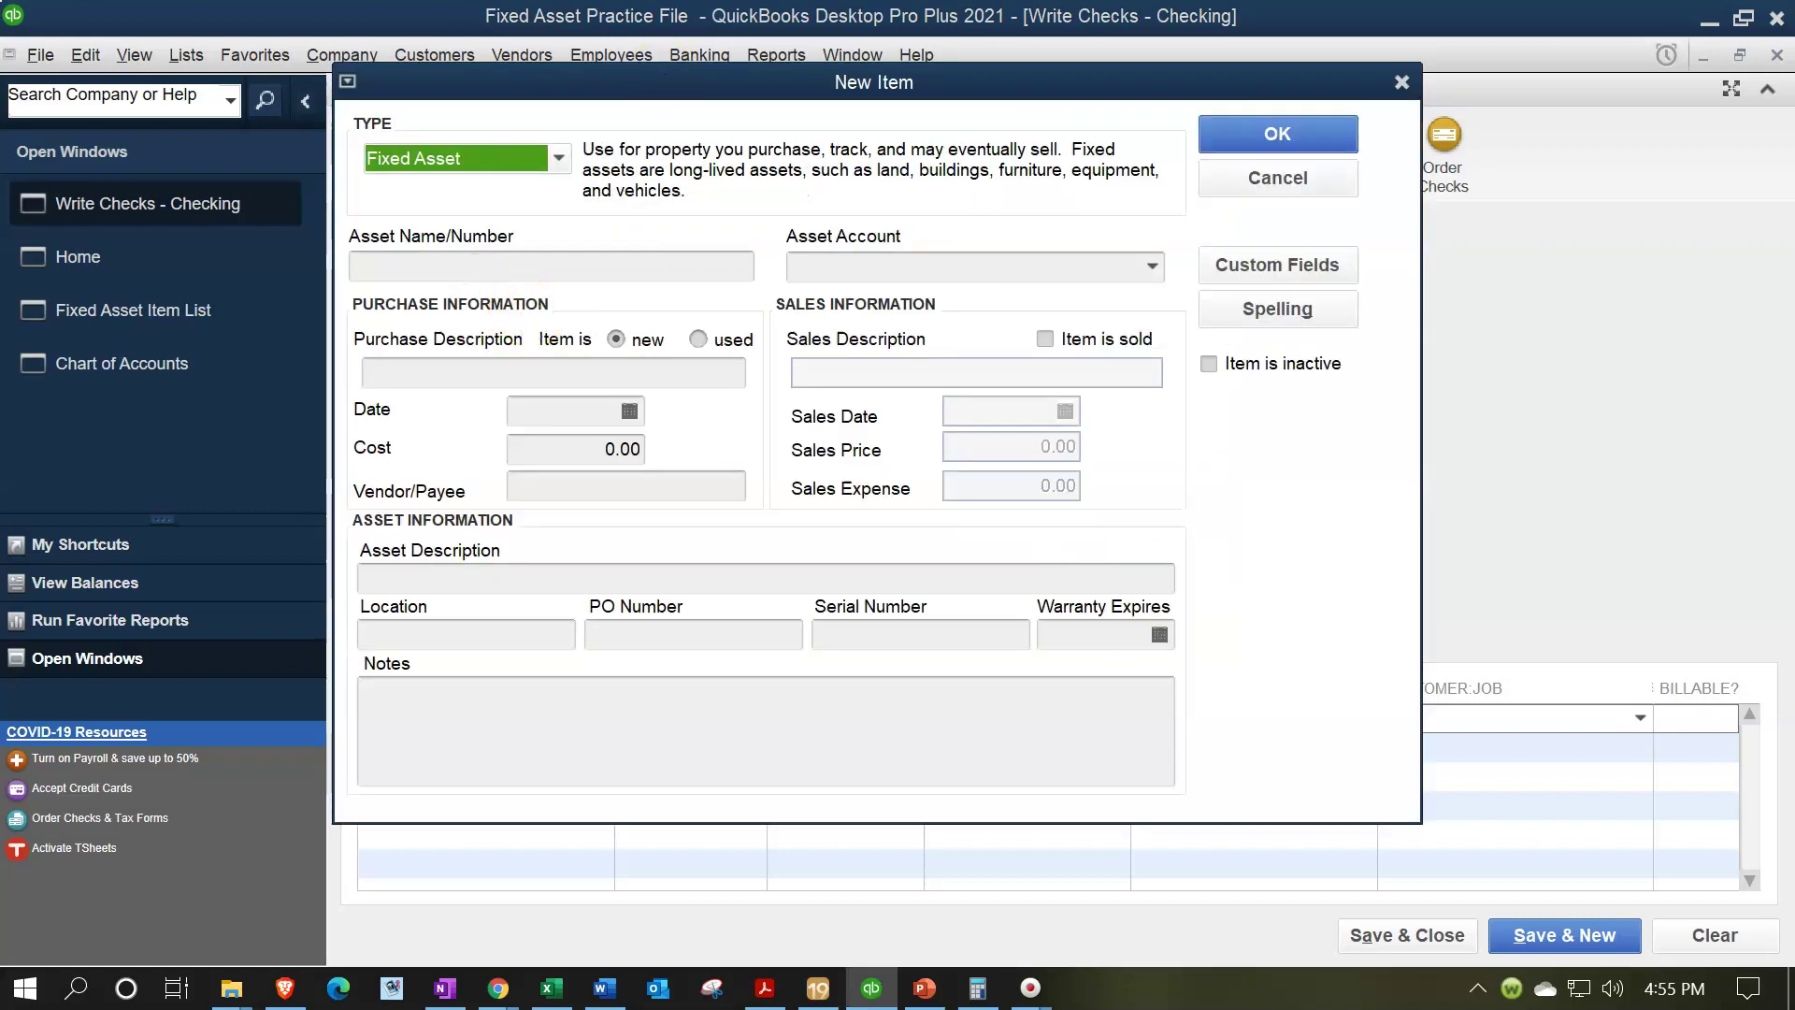
pyautogui.hotkey('alt', 'Tab')
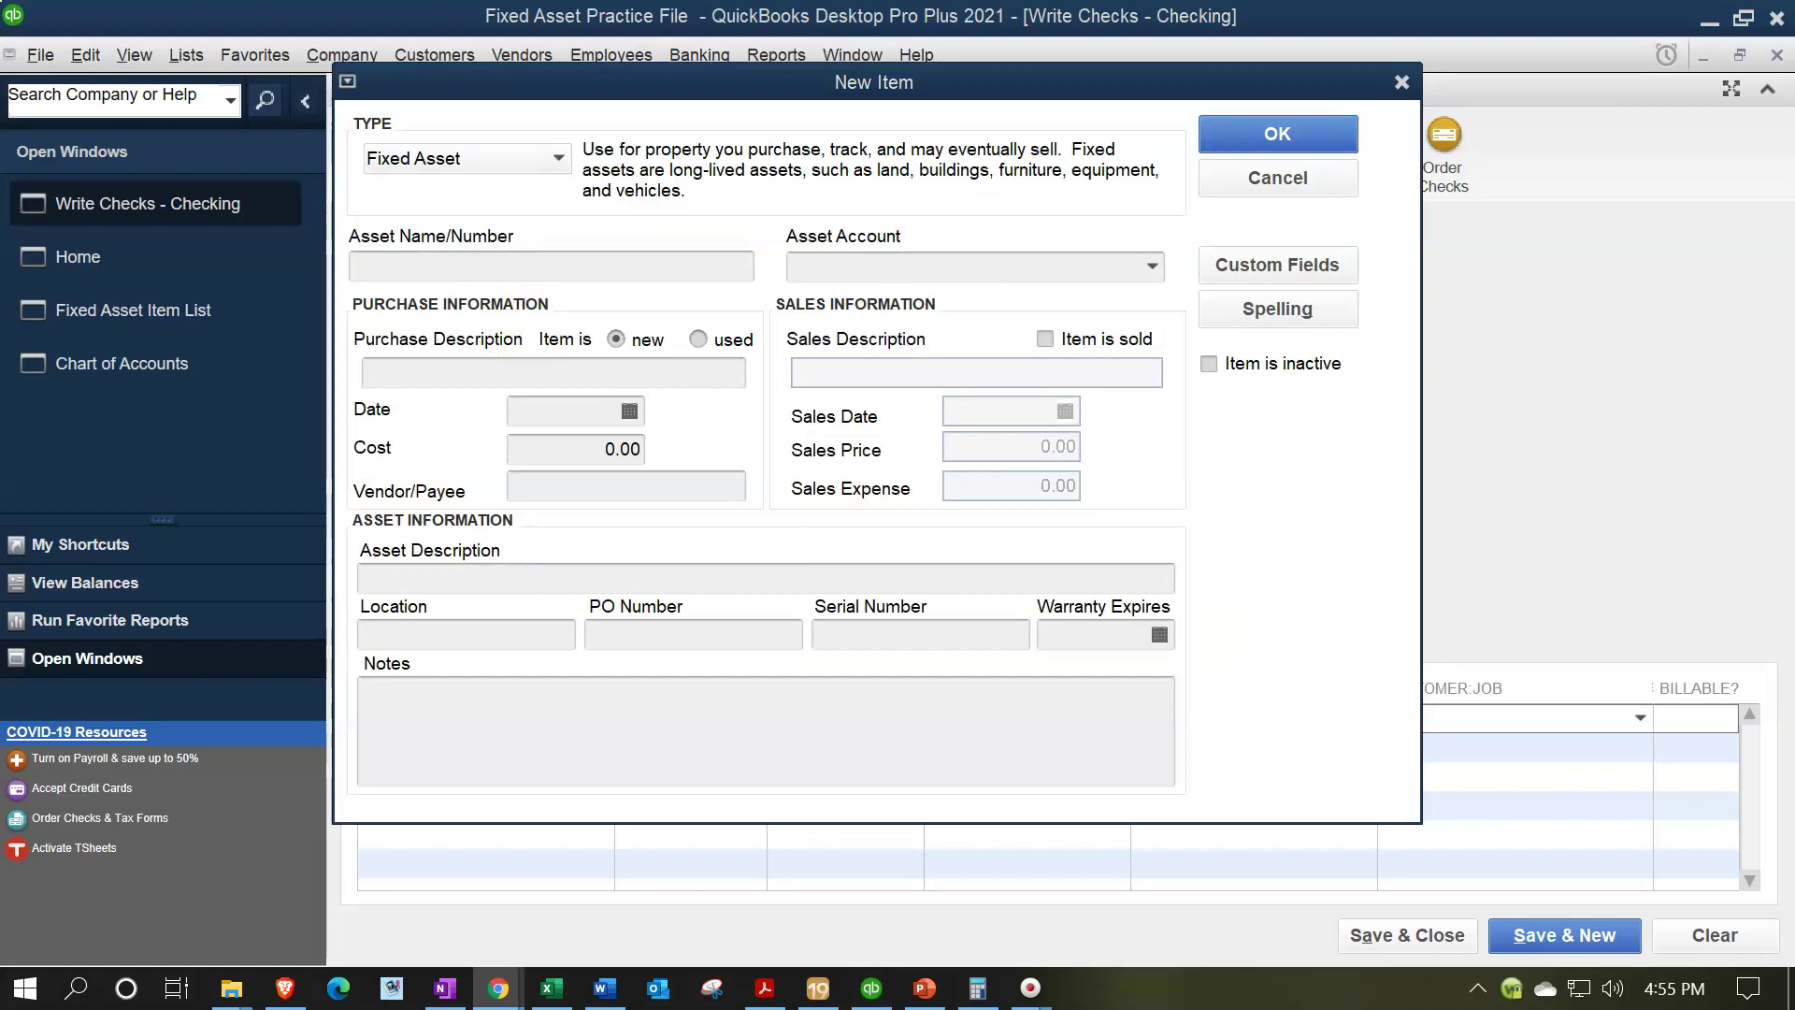
# - Name the asset 2021 F-150 XLT 2467 and copy that name into its purchase description
pyautogui.click(509, 255)
pyautogui.write('2021 F-150 XLT')
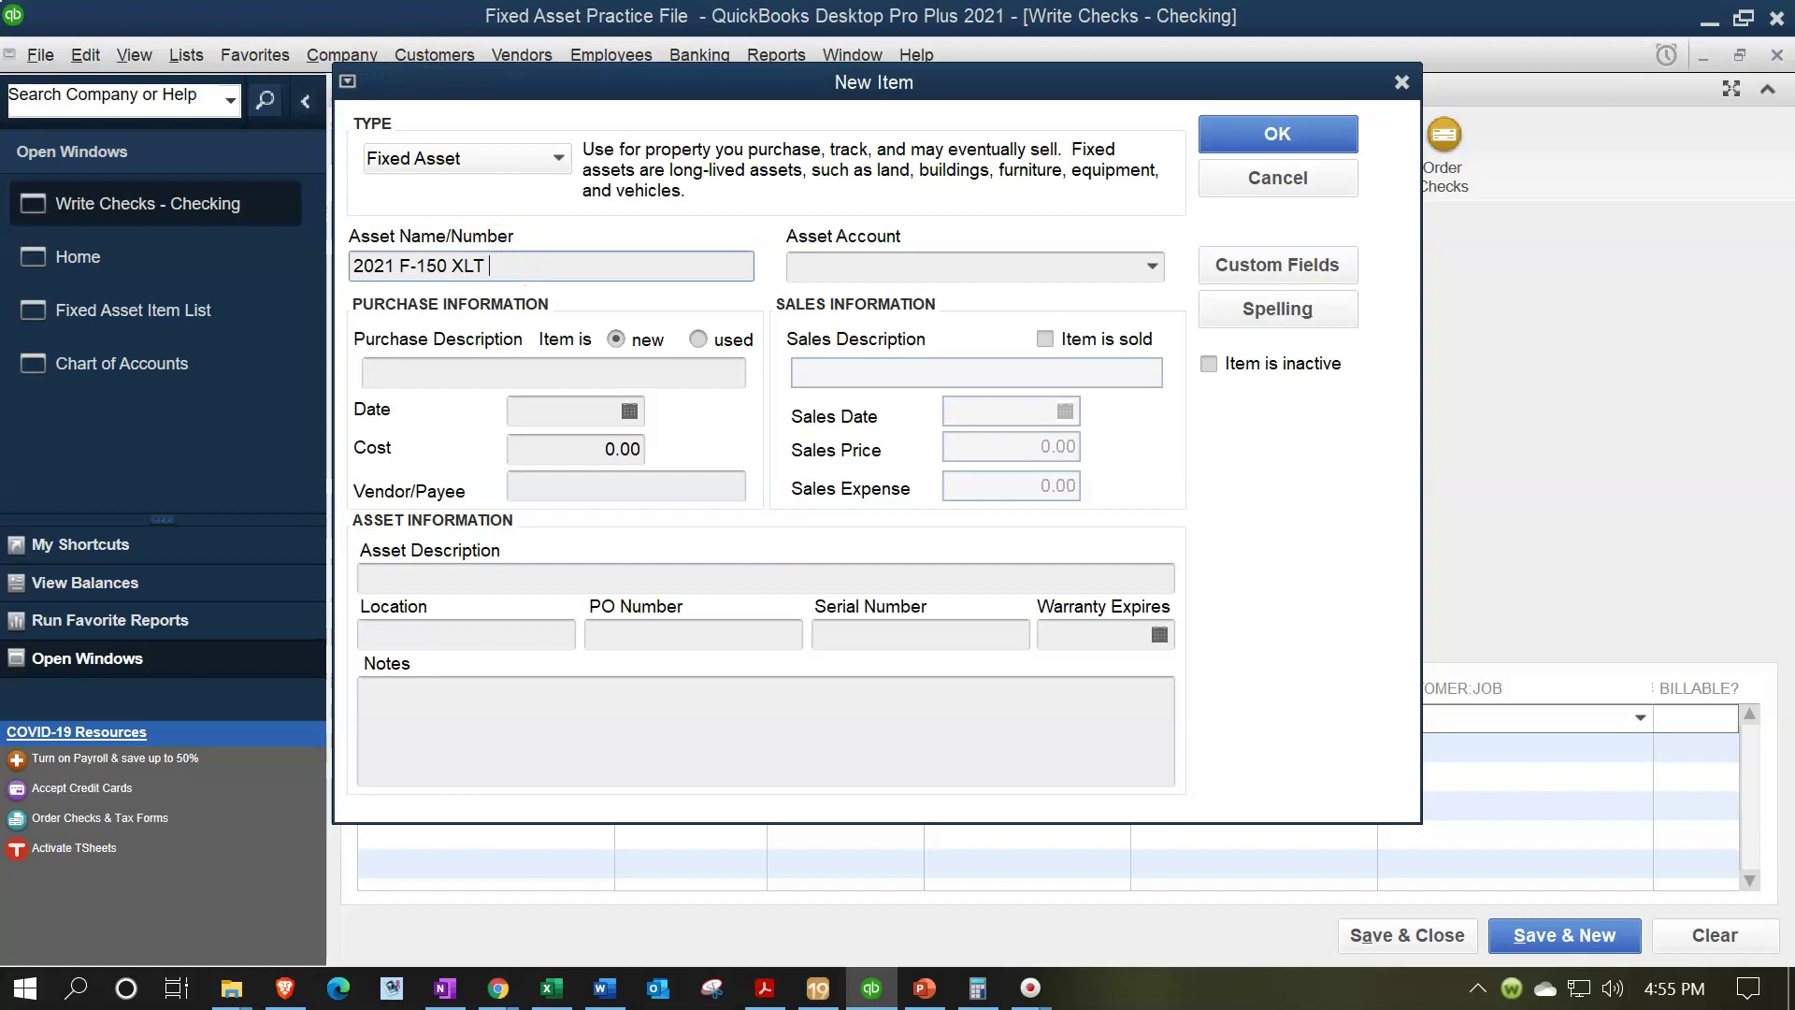
pyautogui.write('2467')
pyautogui.hotkey('shift', 'Left')
pyautogui.hotkey('shift', 'Left')
pyautogui.hotkey('shift', 'Left')
pyautogui.hotkey('shift', 'Left')
pyautogui.hotkey('shift', 'Left')
pyautogui.hotkey('shift', 'Left')
pyautogui.hotkey('shift', 'Left')
pyautogui.hotkey('shift', 'Left')
pyautogui.hotkey('shift', 'Left')
pyautogui.hotkey('shift', 'Left')
pyautogui.hotkey('shift', 'Left')
pyautogui.hotkey('shift', 'Left')
pyautogui.hotkey('shift', 'Left')
pyautogui.hotkey('shift', 'Left')
pyautogui.hotkey('shift', 'Left')
pyautogui.hotkey('shift', 'Left')
pyautogui.hotkey('shift', 'Left')
pyautogui.hotkey('shift', 'Left')
pyautogui.hotkey('shift', 'Left')
pyautogui.hotkey('ctrl', 'c')
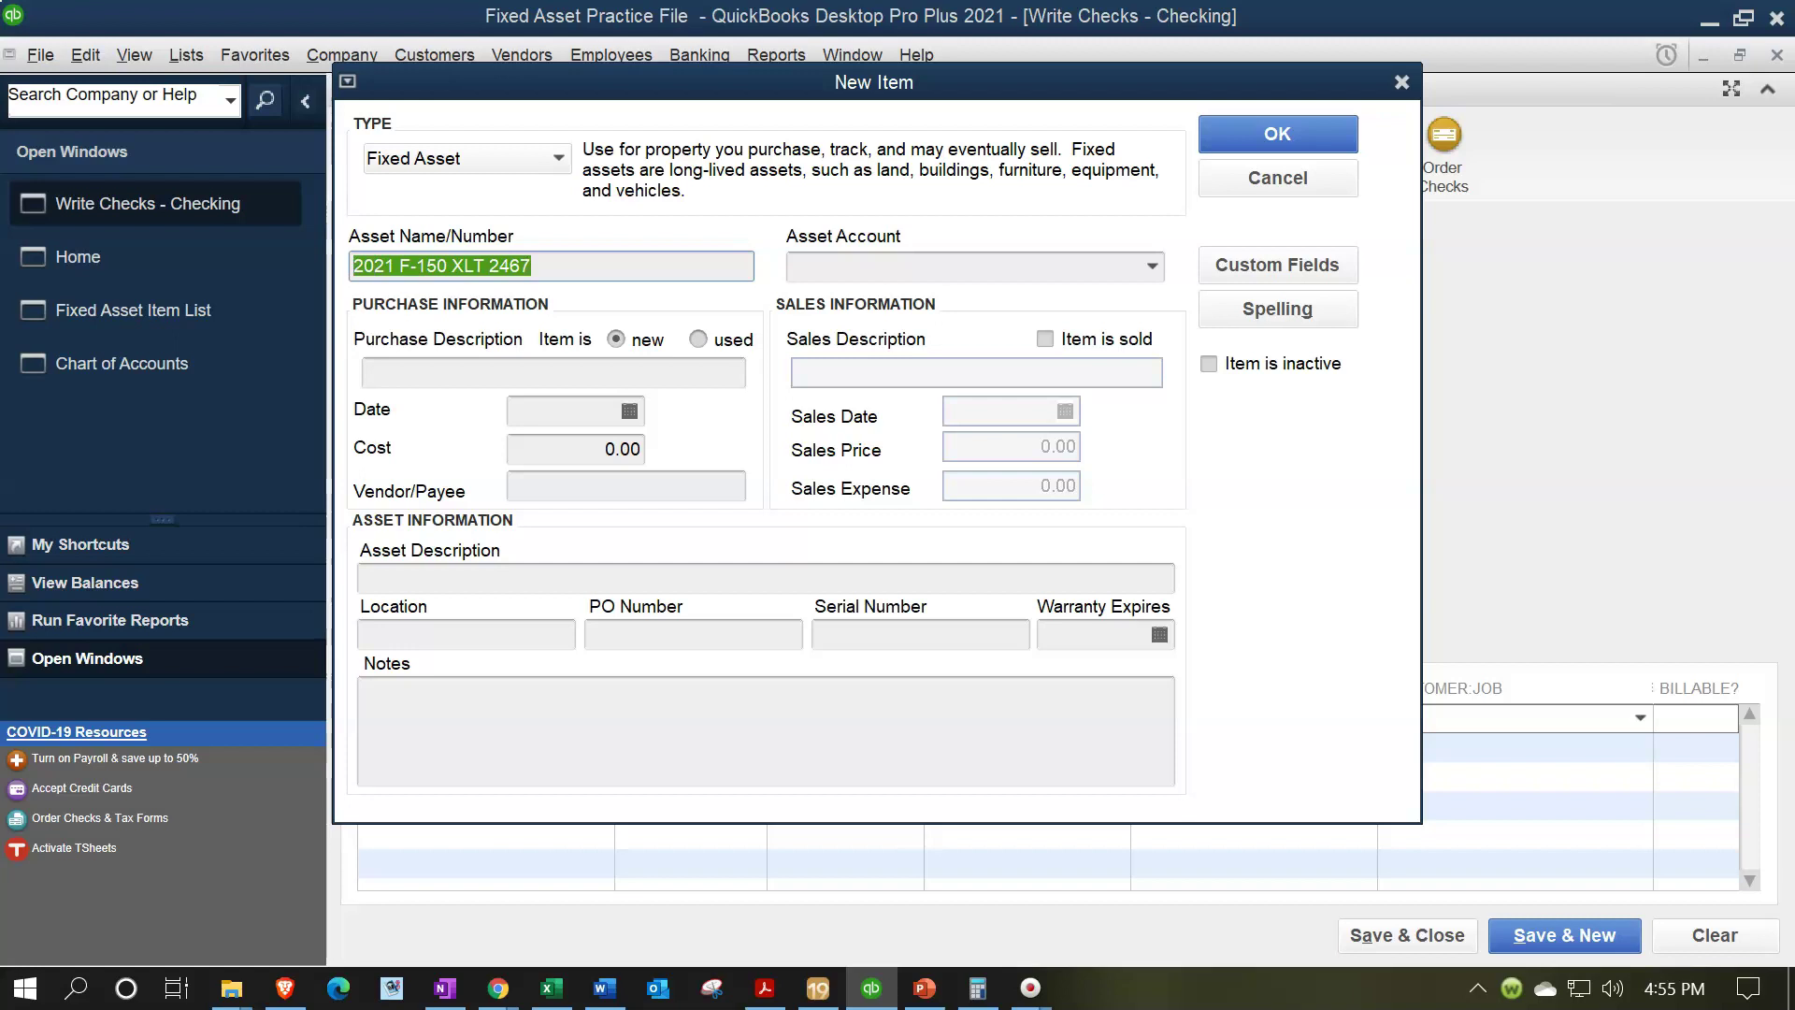
pyautogui.press('Tab')
pyautogui.press('Tab')
pyautogui.press('Tab')
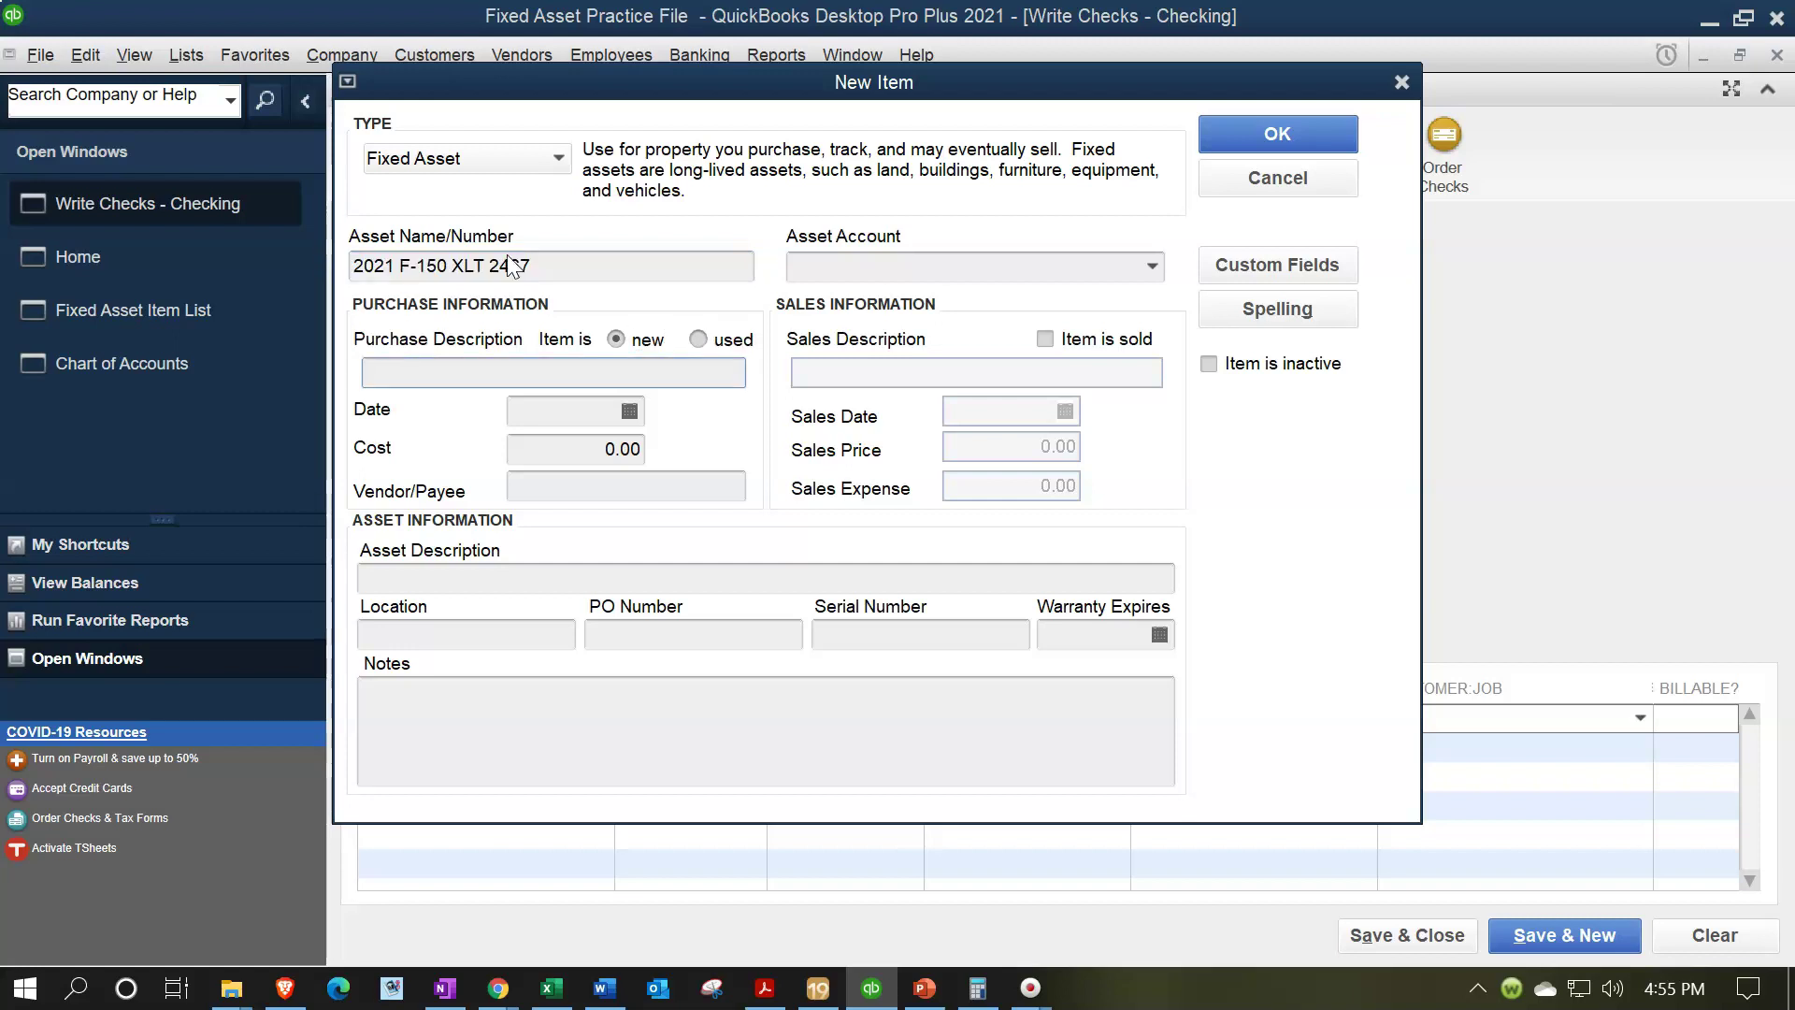
pyautogui.hotkey('ctrl', 'v')
# - Set the asset's purchase date to 04/17/2021, its cost to 35,000 and its vendor to Ford
pyautogui.click(559, 411)
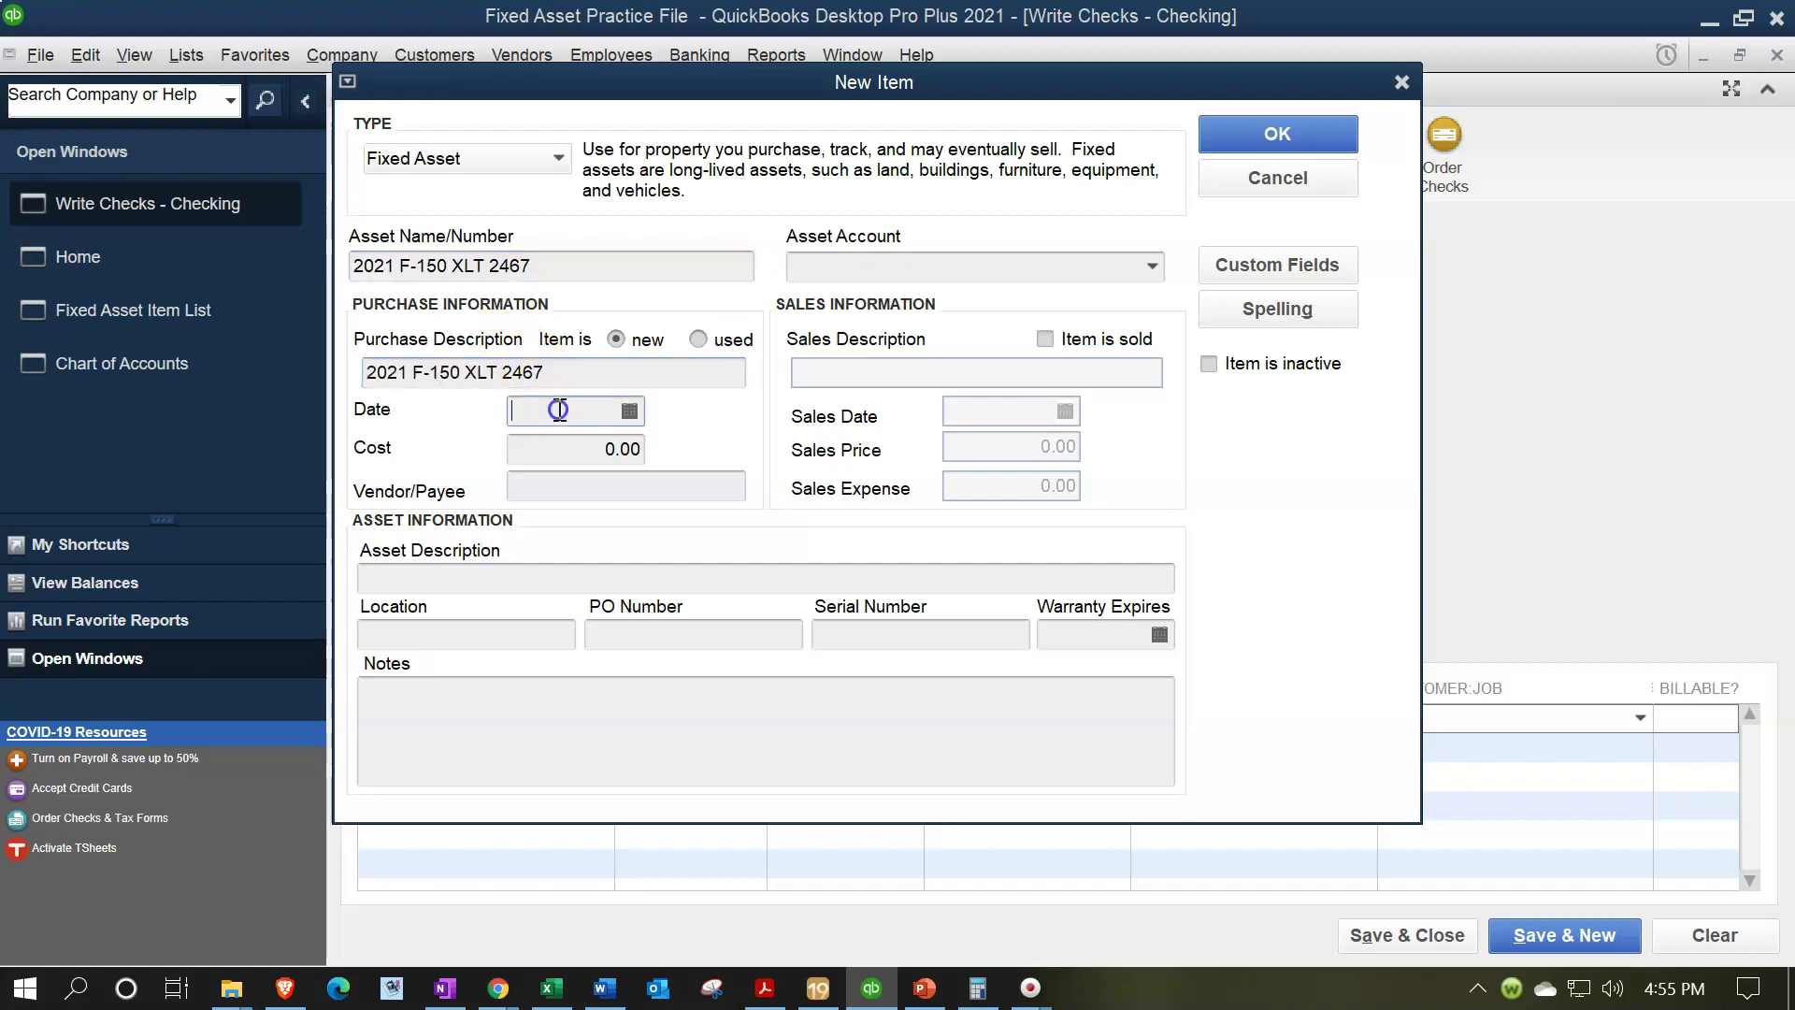
pyautogui.write('02')
pyautogui.press('BackSpace')
pyautogui.write('4/17/2021')
pyautogui.press('Tab')
pyautogui.write('35,000')
pyautogui.press('Tab')
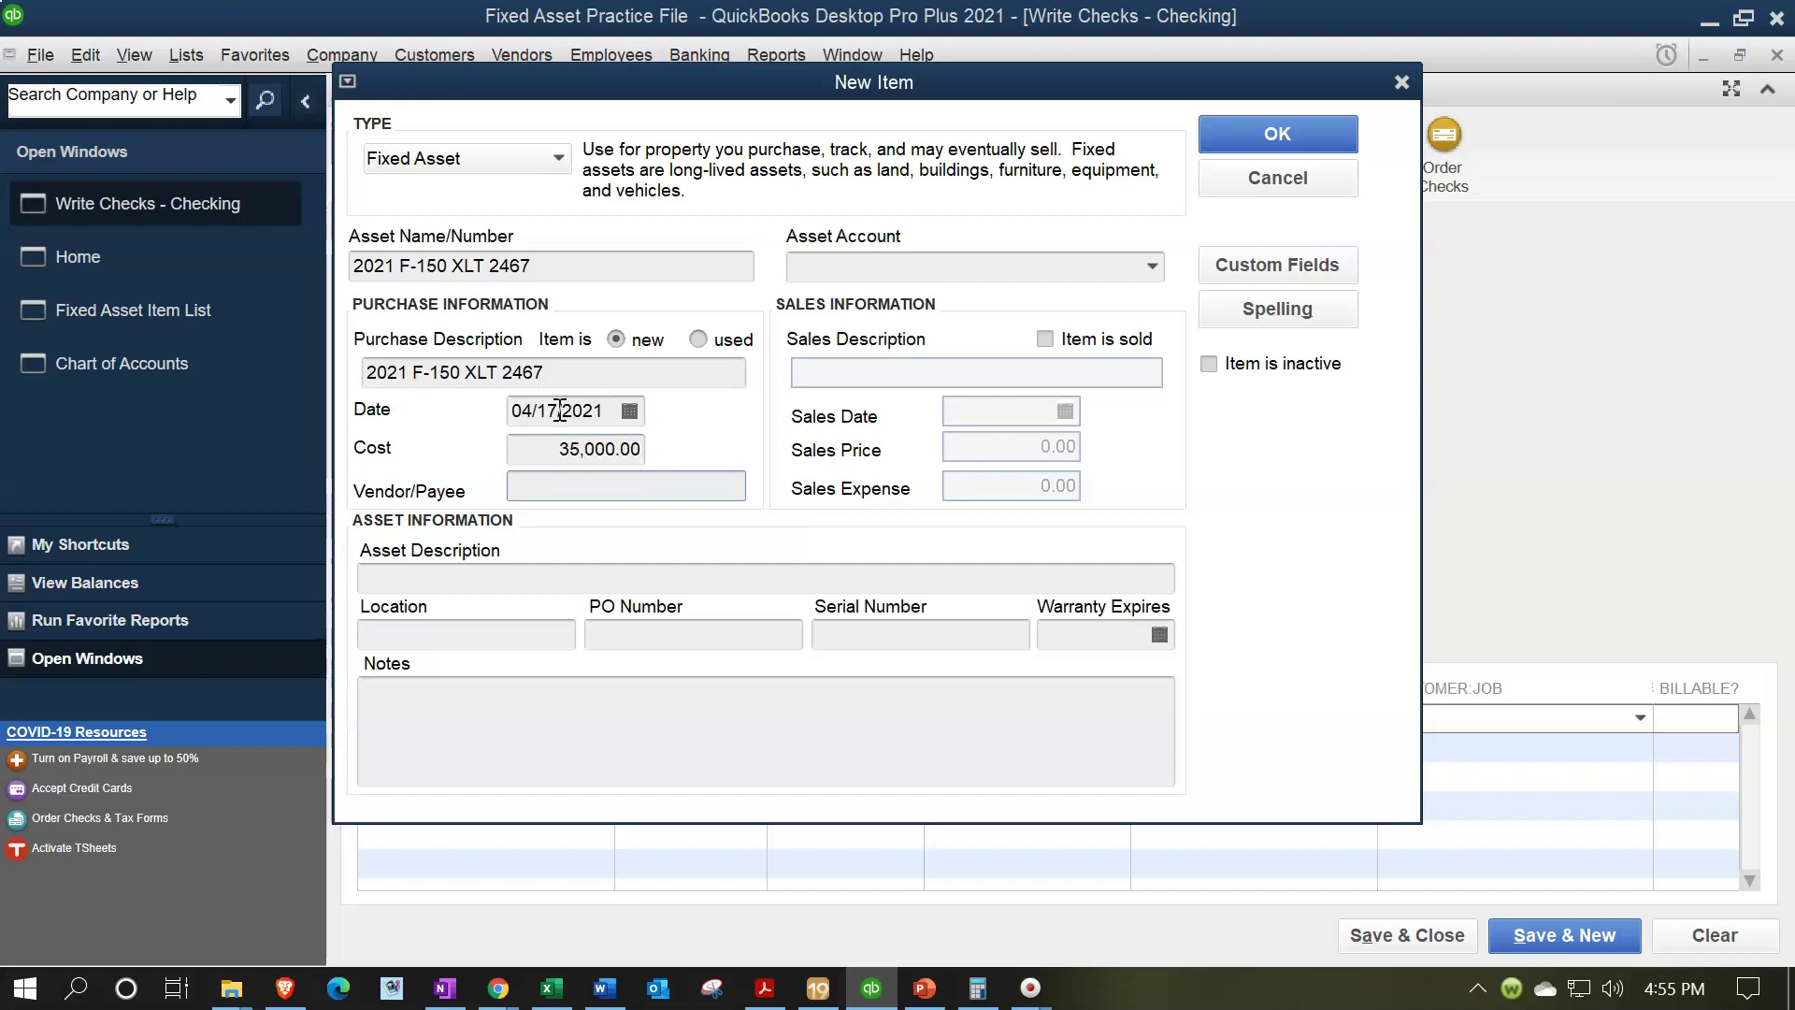
pyautogui.write('Ford')
pyautogui.press('Tab')
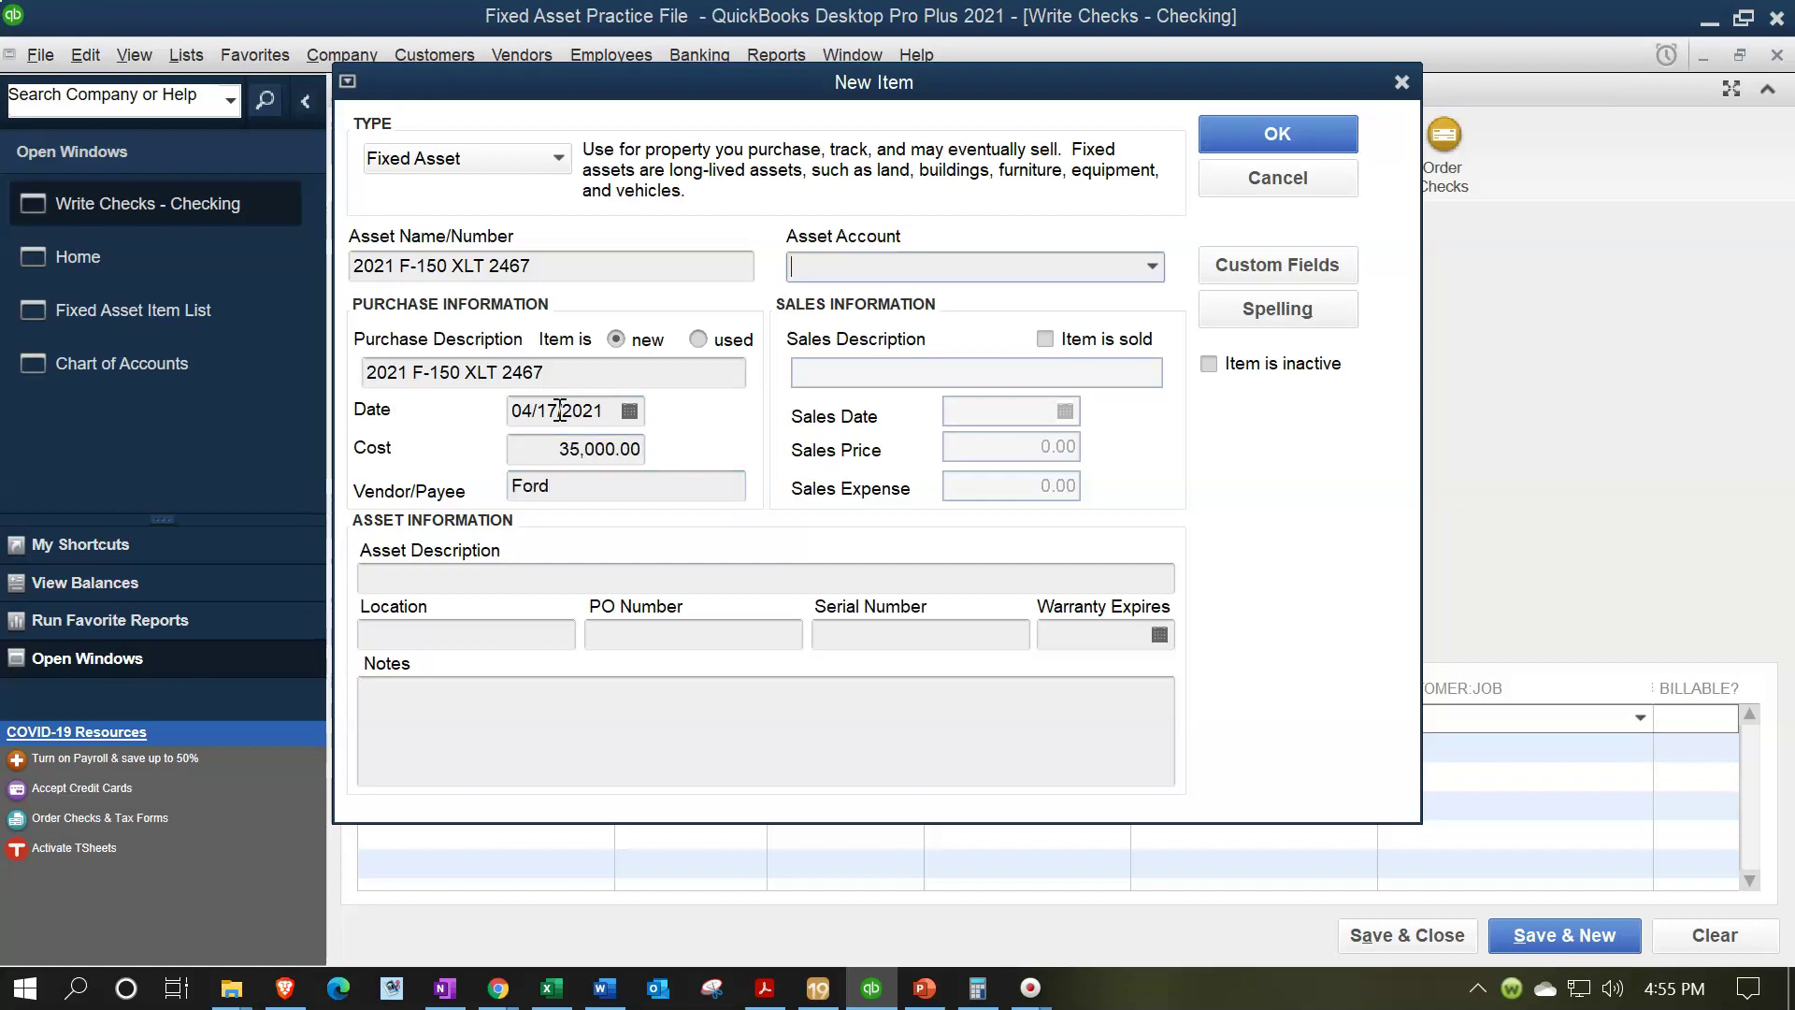
# - Assign Automobile Expense as the asset account and enter 2021 F-150 XLT 2467 as the asset description
pyautogui.write('Automobile Expense')
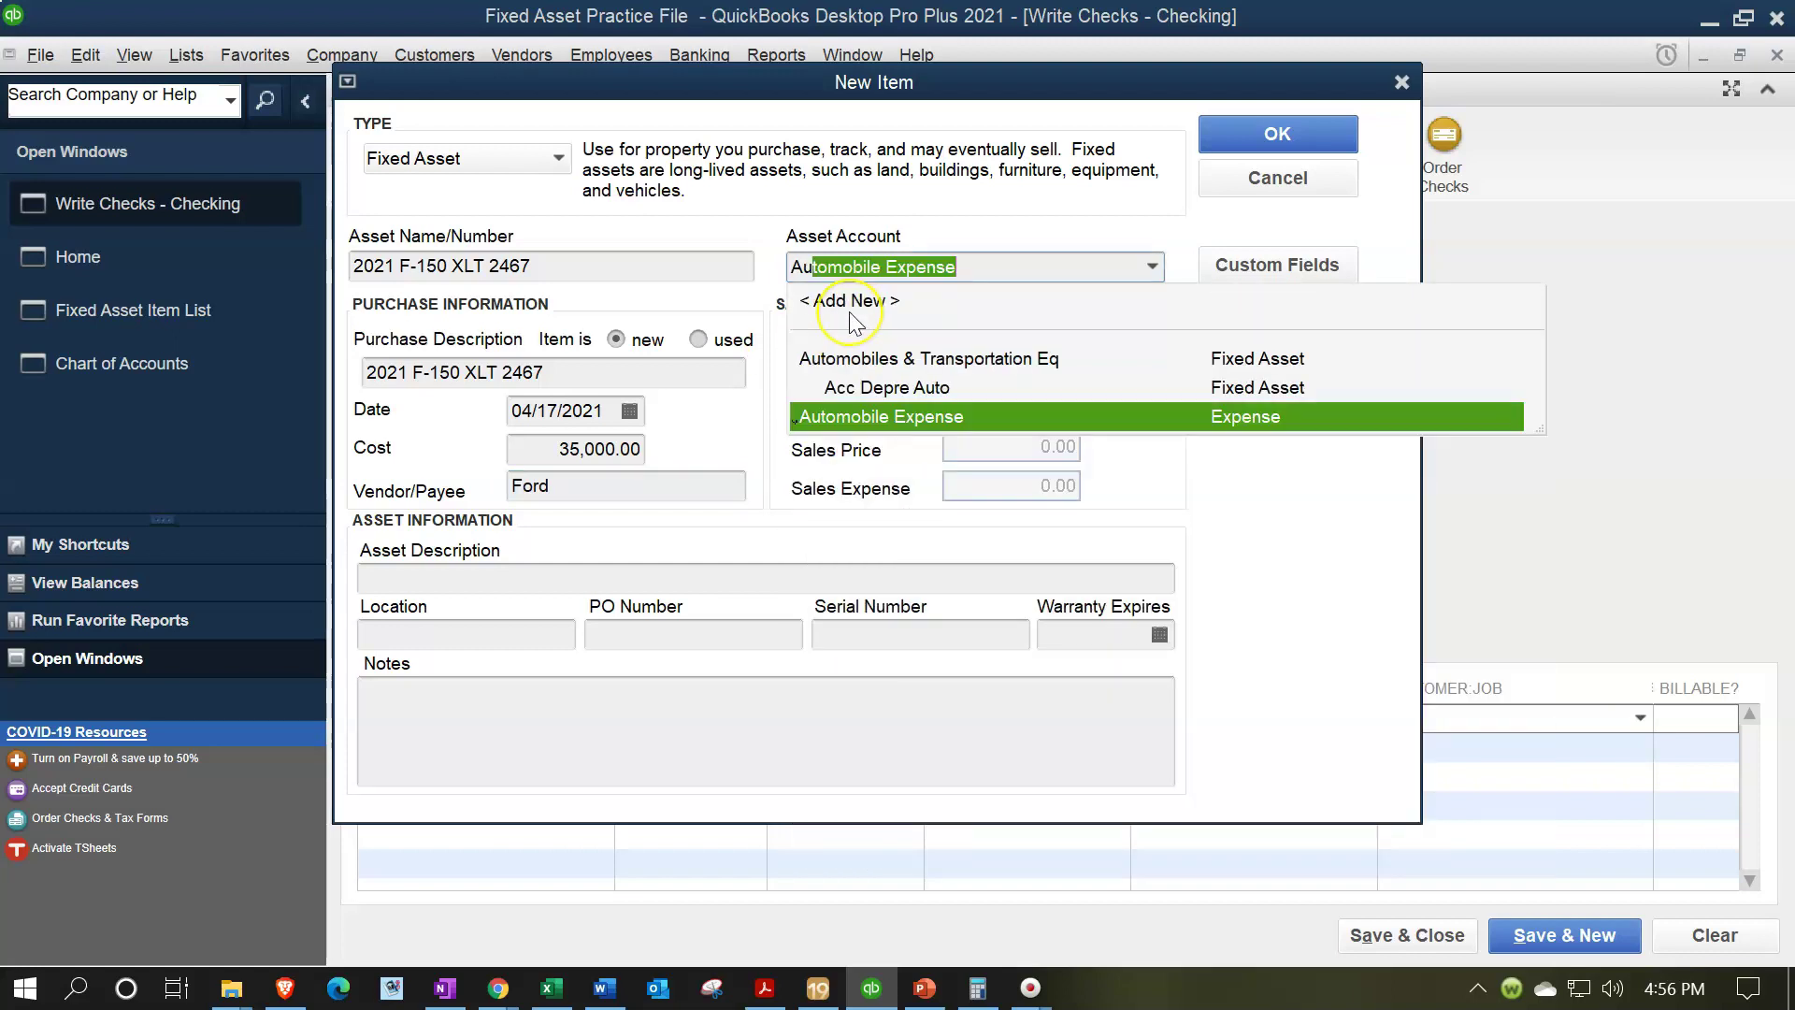
pyautogui.press('Tab')
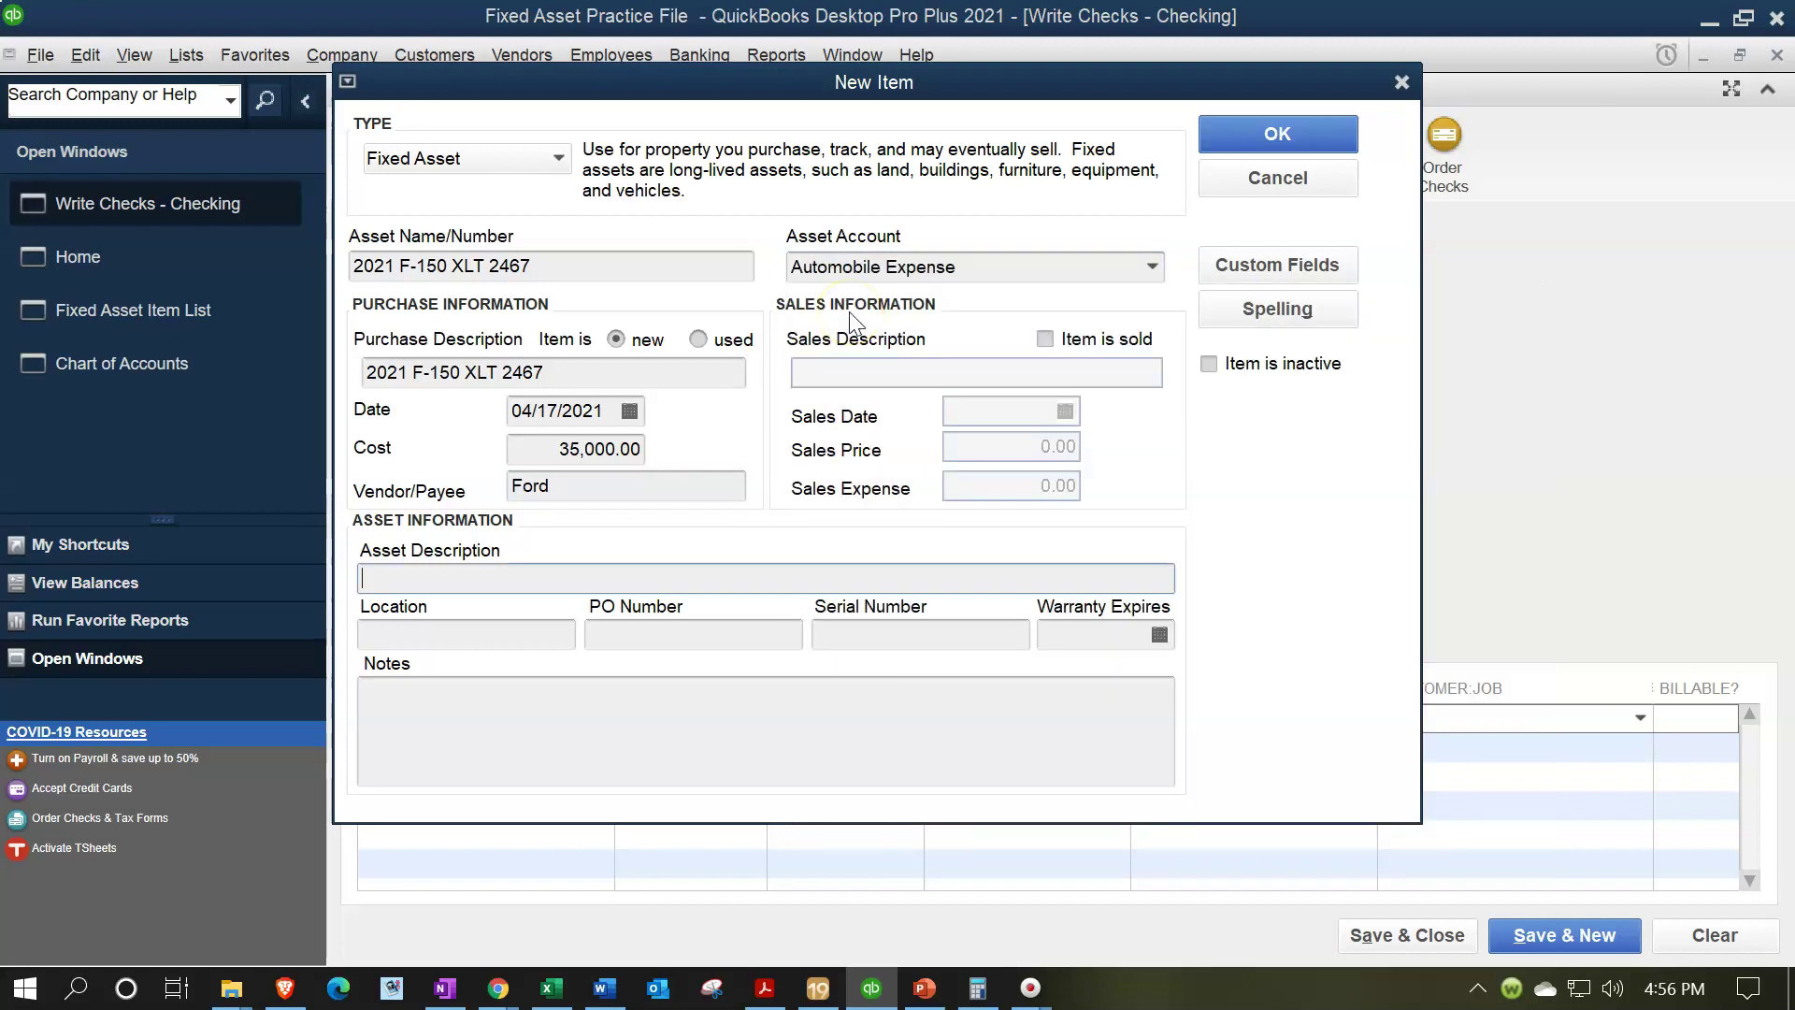
pyautogui.write('2021 F-150 XLT 2467')
# - Enter Office as the asset's location and 24151 as its serial number
pyautogui.click(484, 625)
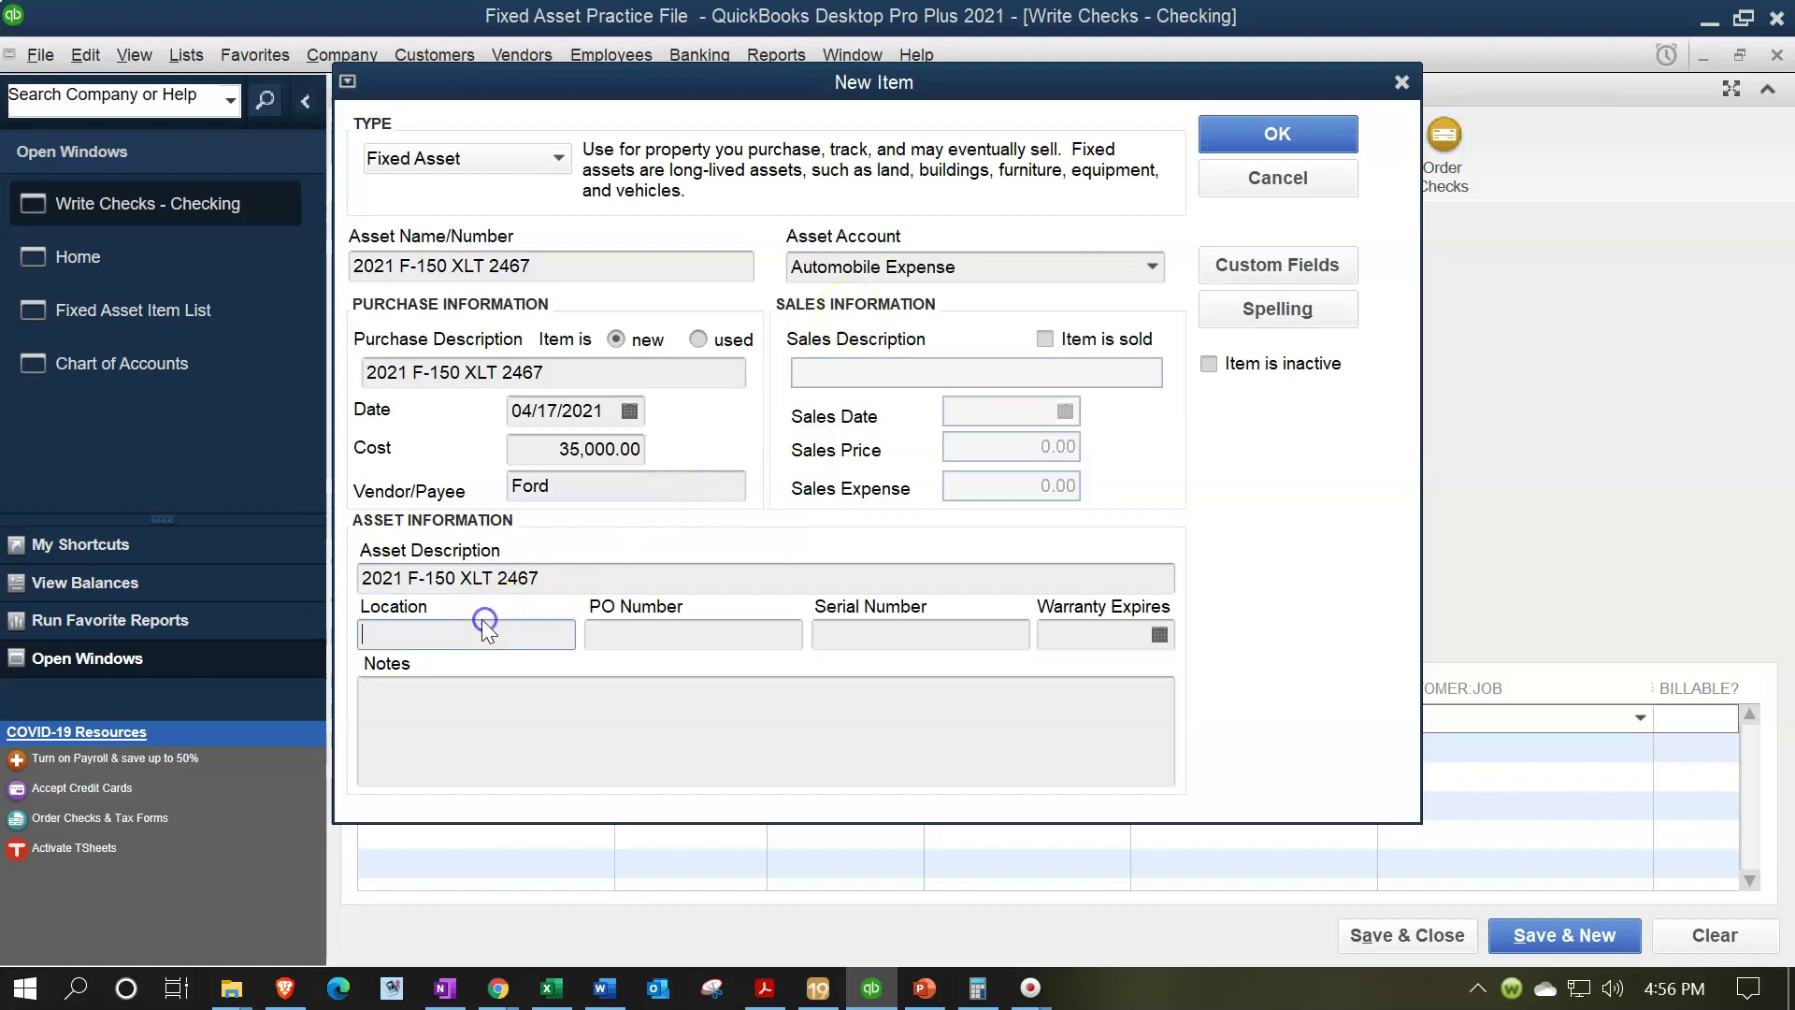
pyautogui.write('truc')
pyautogui.press('BackSpace')
pyautogui.press('BackSpace')
pyautogui.press('BackSpace')
pyautogui.press('BackSpace')
pyautogui.write('T')
pyautogui.press('BackSpace')
pyautogui.write('Office')
pyautogui.press('Tab')
pyautogui.press('Tab')
pyautogui.write('24151')
pyautogui.press('Tab')
pyautogui.press('Tab')
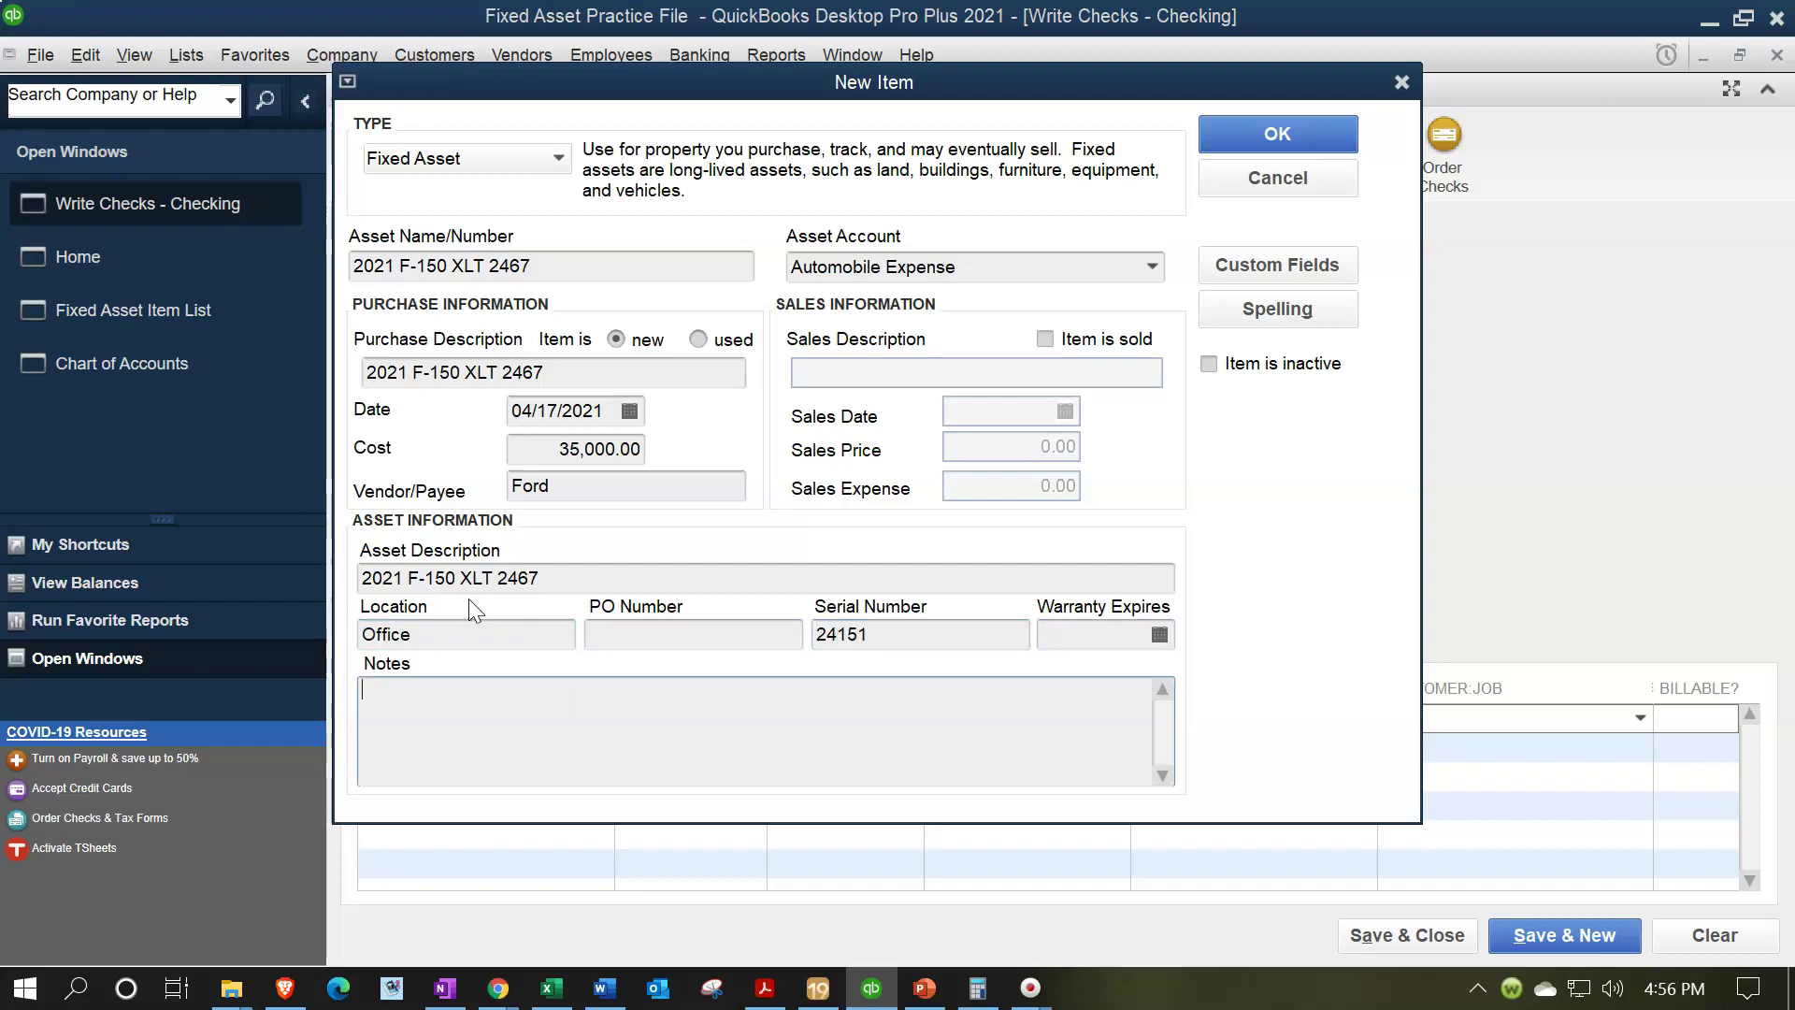
# - Enter 2021 F-150 XLT 2467 in the asset's notes and save the new item to the check
pyautogui.click(492, 690)
pyautogui.write('2021 F-150 XLT 2467')
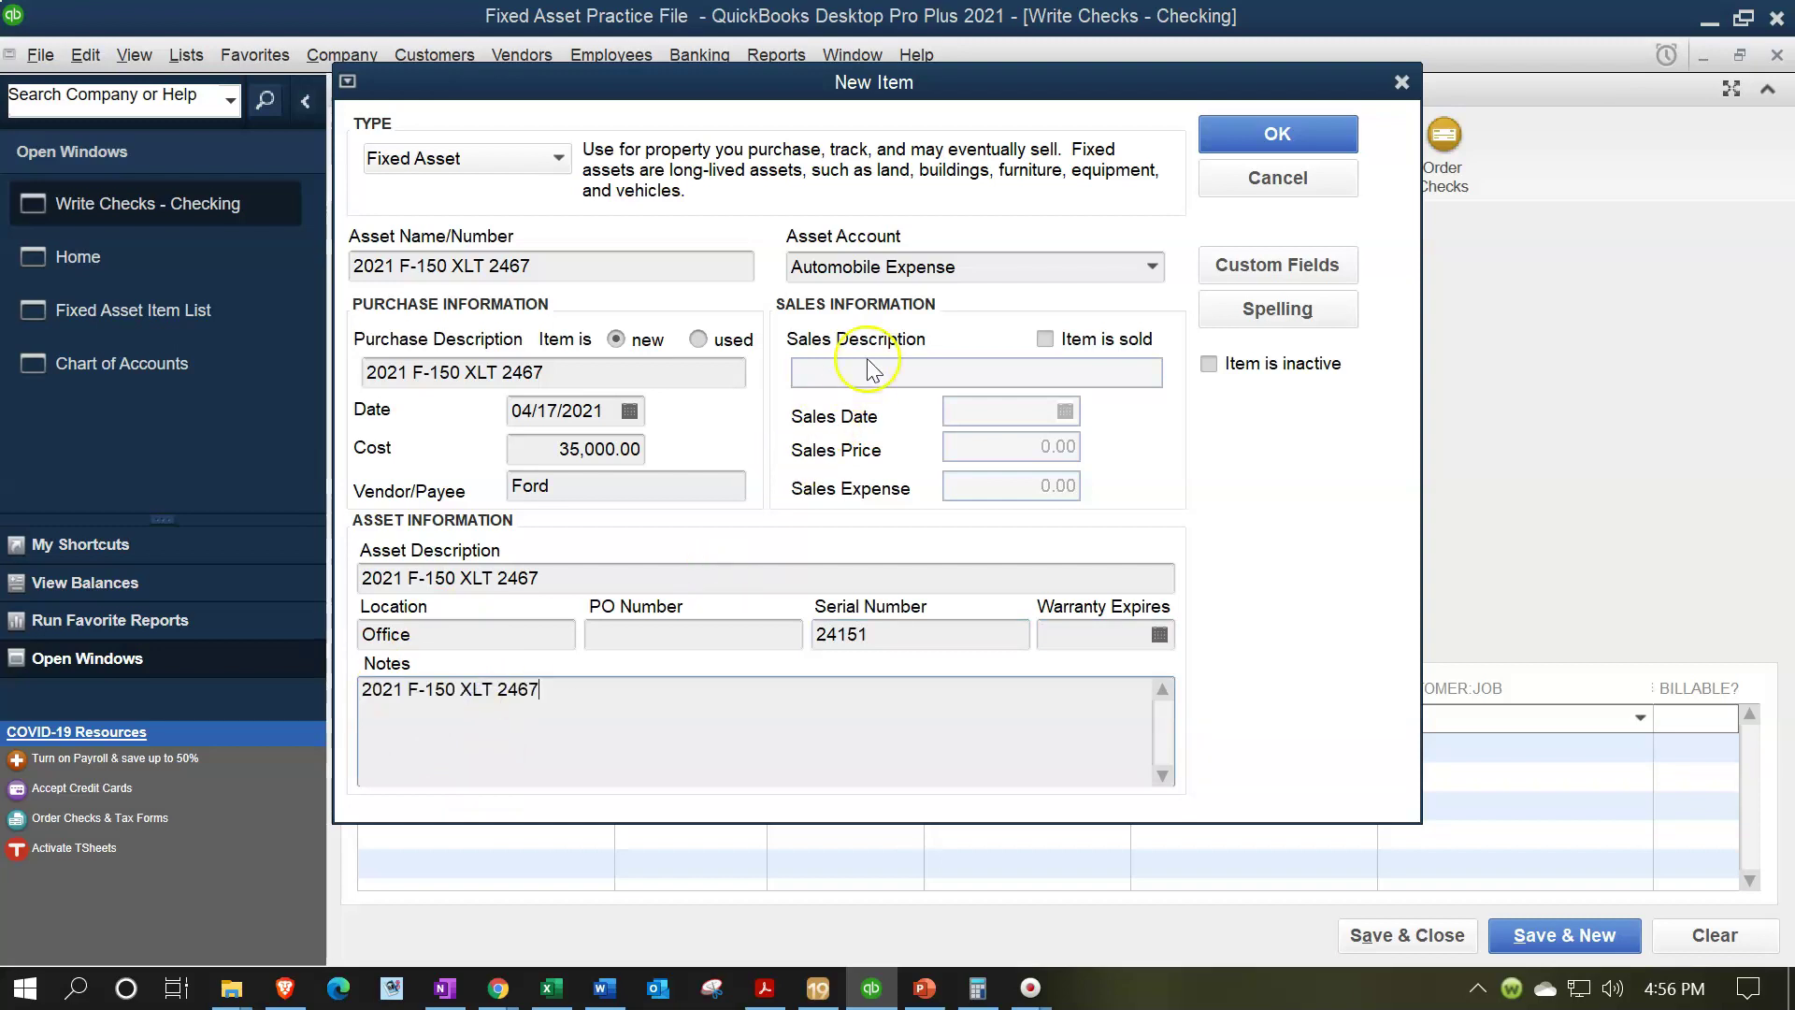
pyautogui.click(1223, 137)
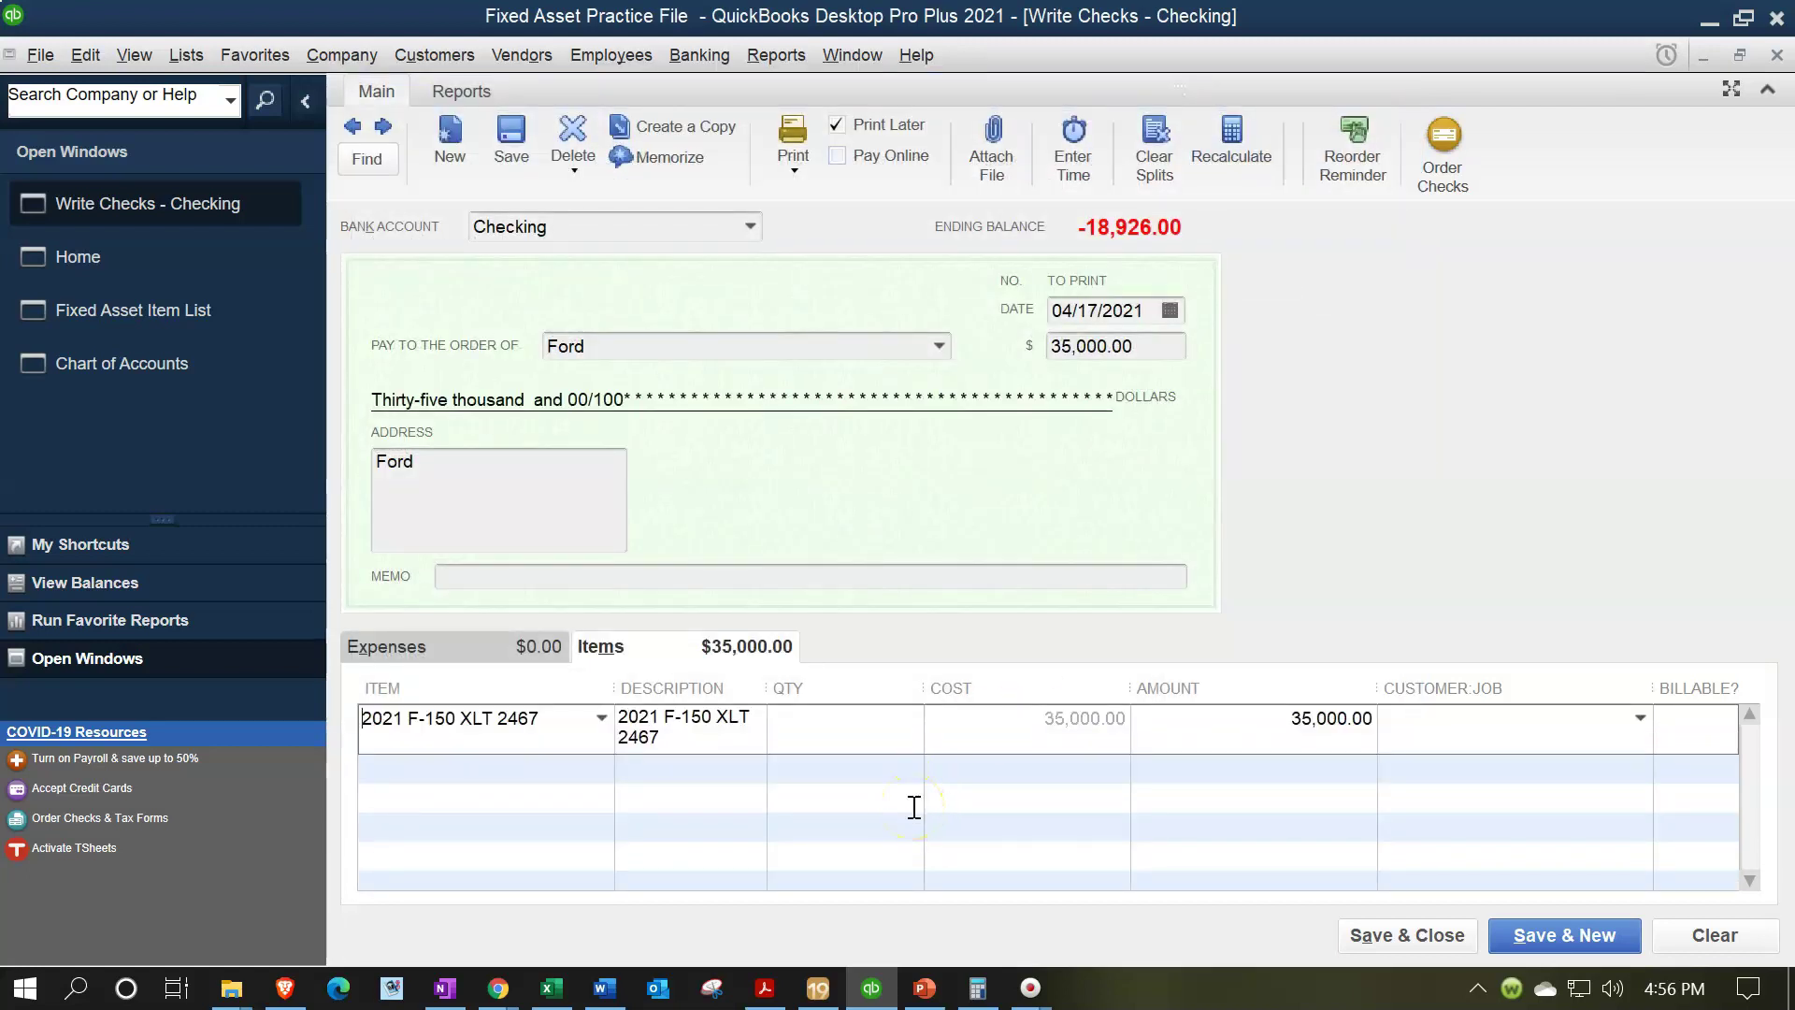
# - Set the check total to 0 and add an expense line for Loan Truck 2 of -35,000
pyautogui.moveTo(1167, 352); pyautogui.dragTo(1029, 351)
pyautogui.write('0')
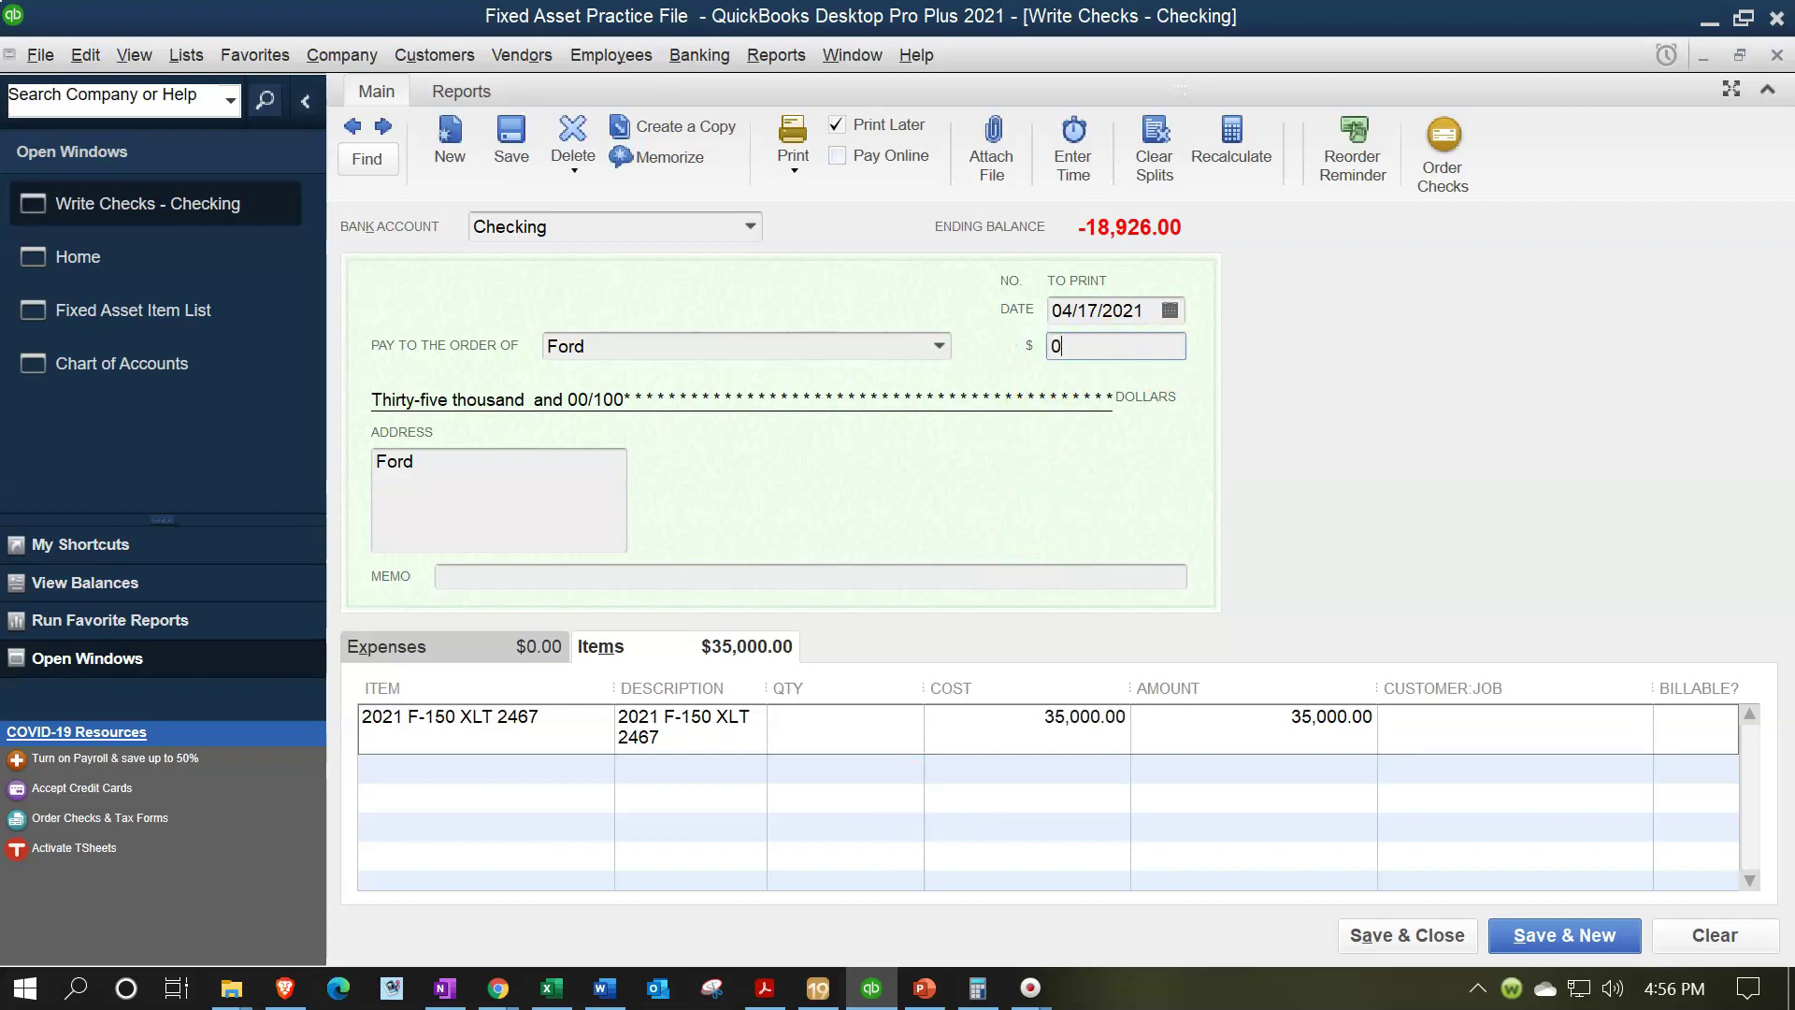
pyautogui.click(493, 650)
pyautogui.write('Loan Truck')
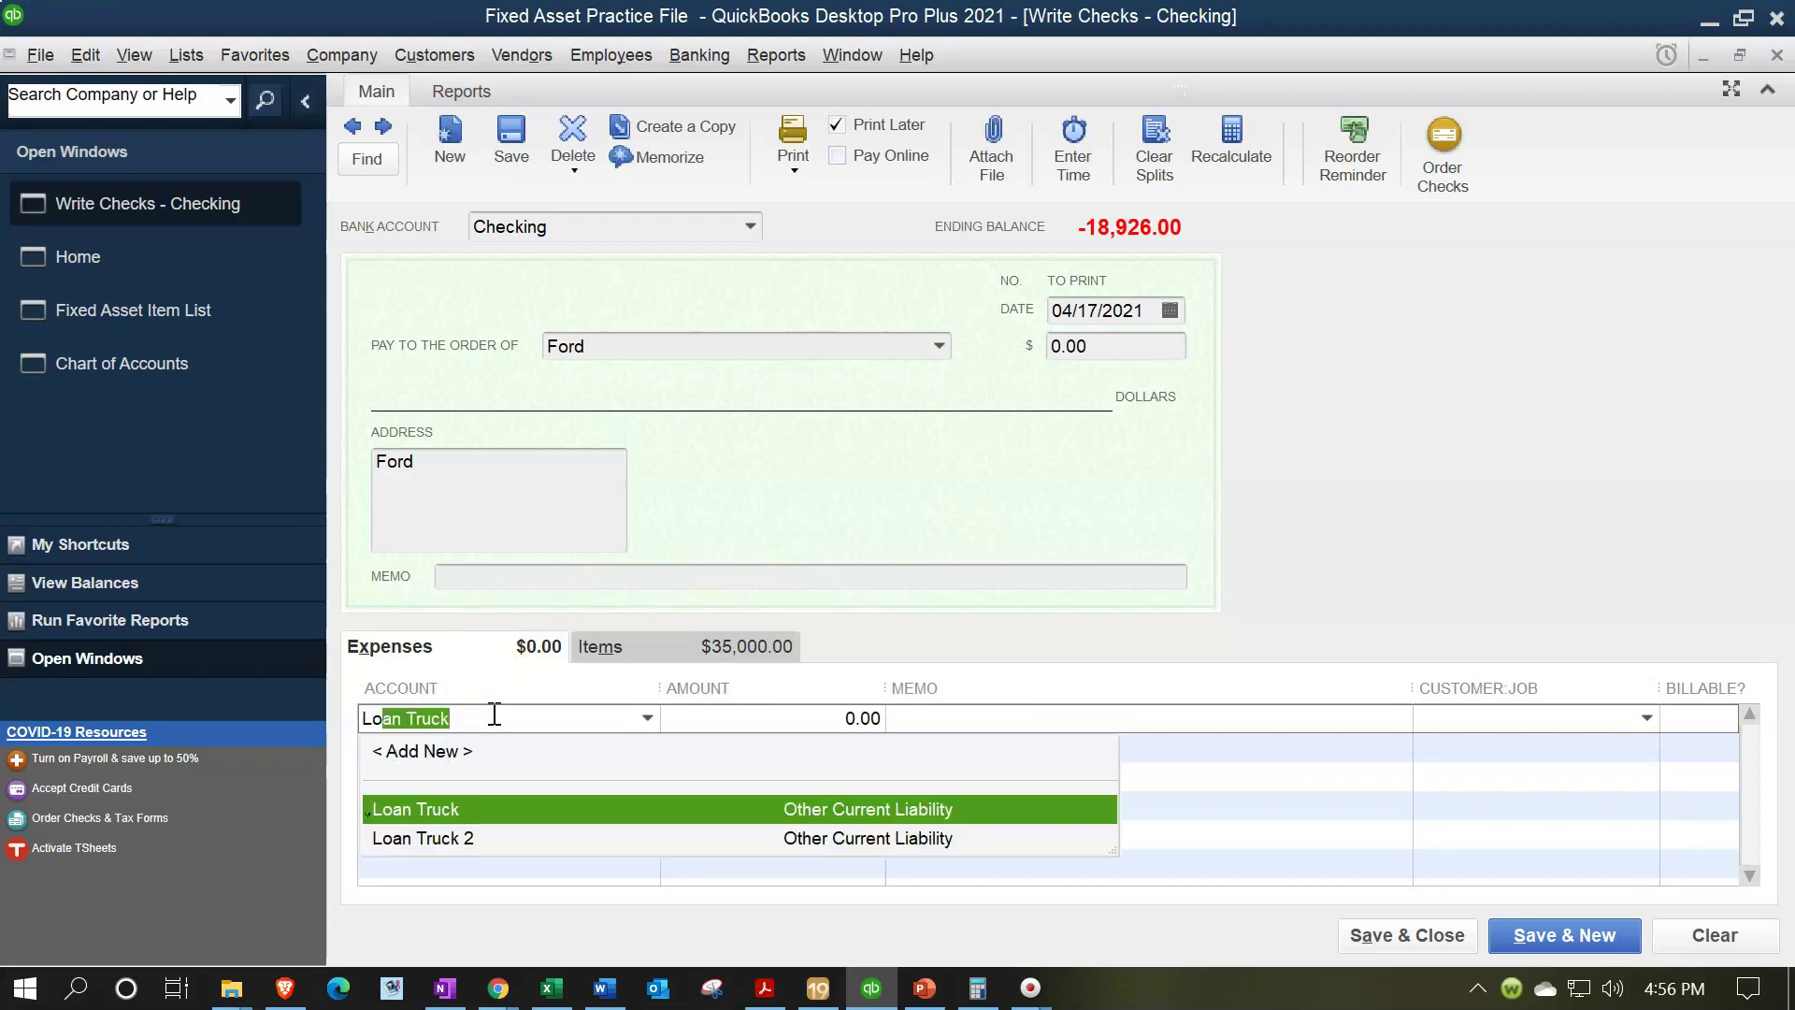
pyautogui.press('Down')
pyautogui.press('Tab')
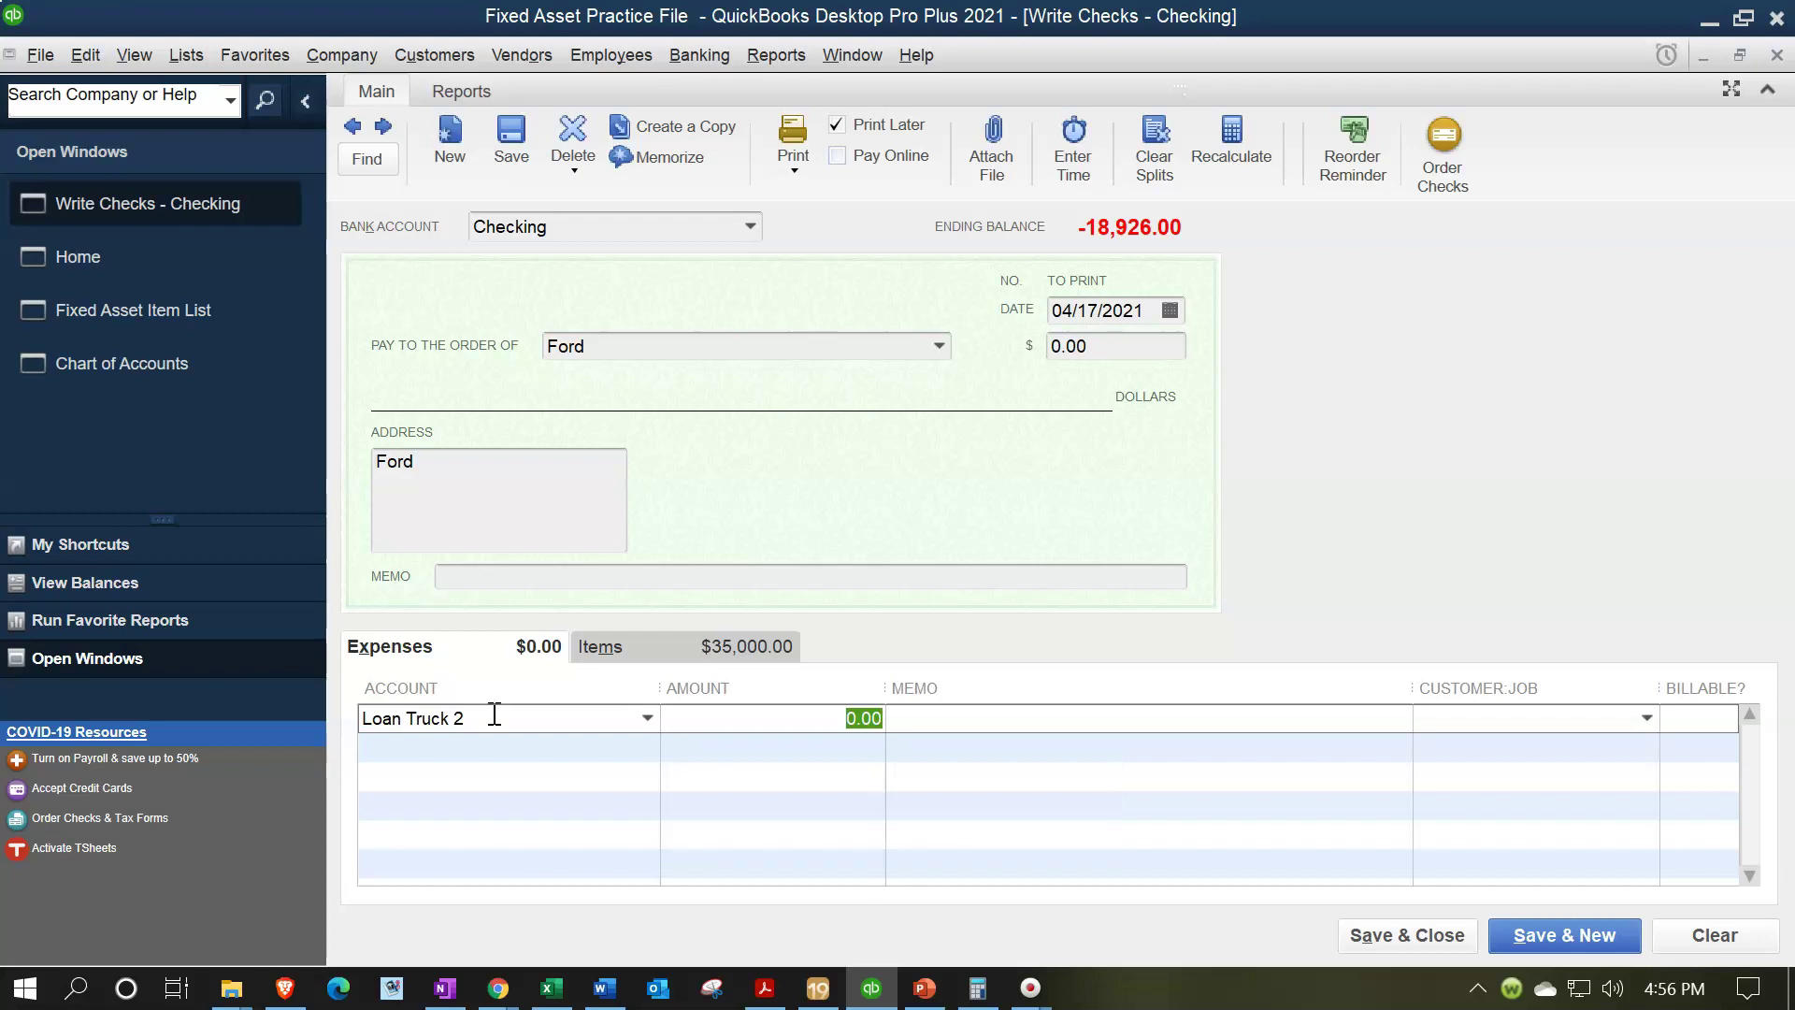
pyautogui.write('-35,000')
pyautogui.press('Tab')
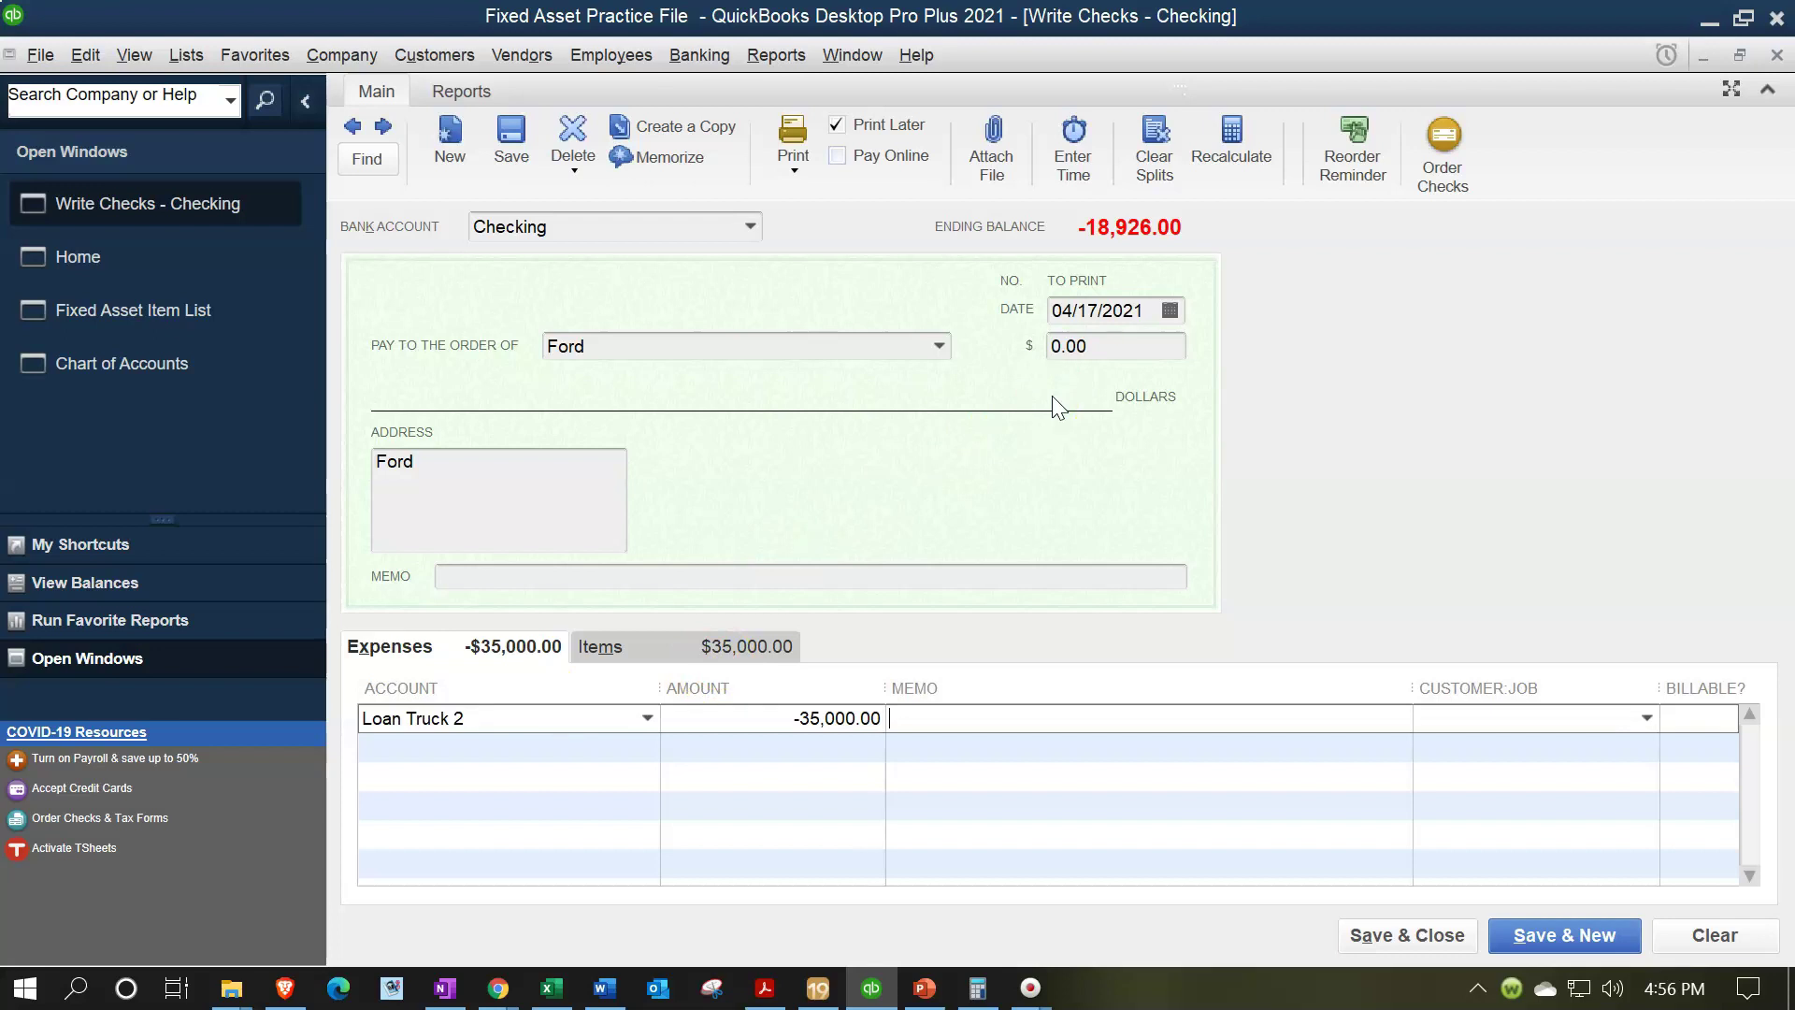
# - Review the check's item and expense lines, then save and close it, accepting the future date
pyautogui.click(687, 646)
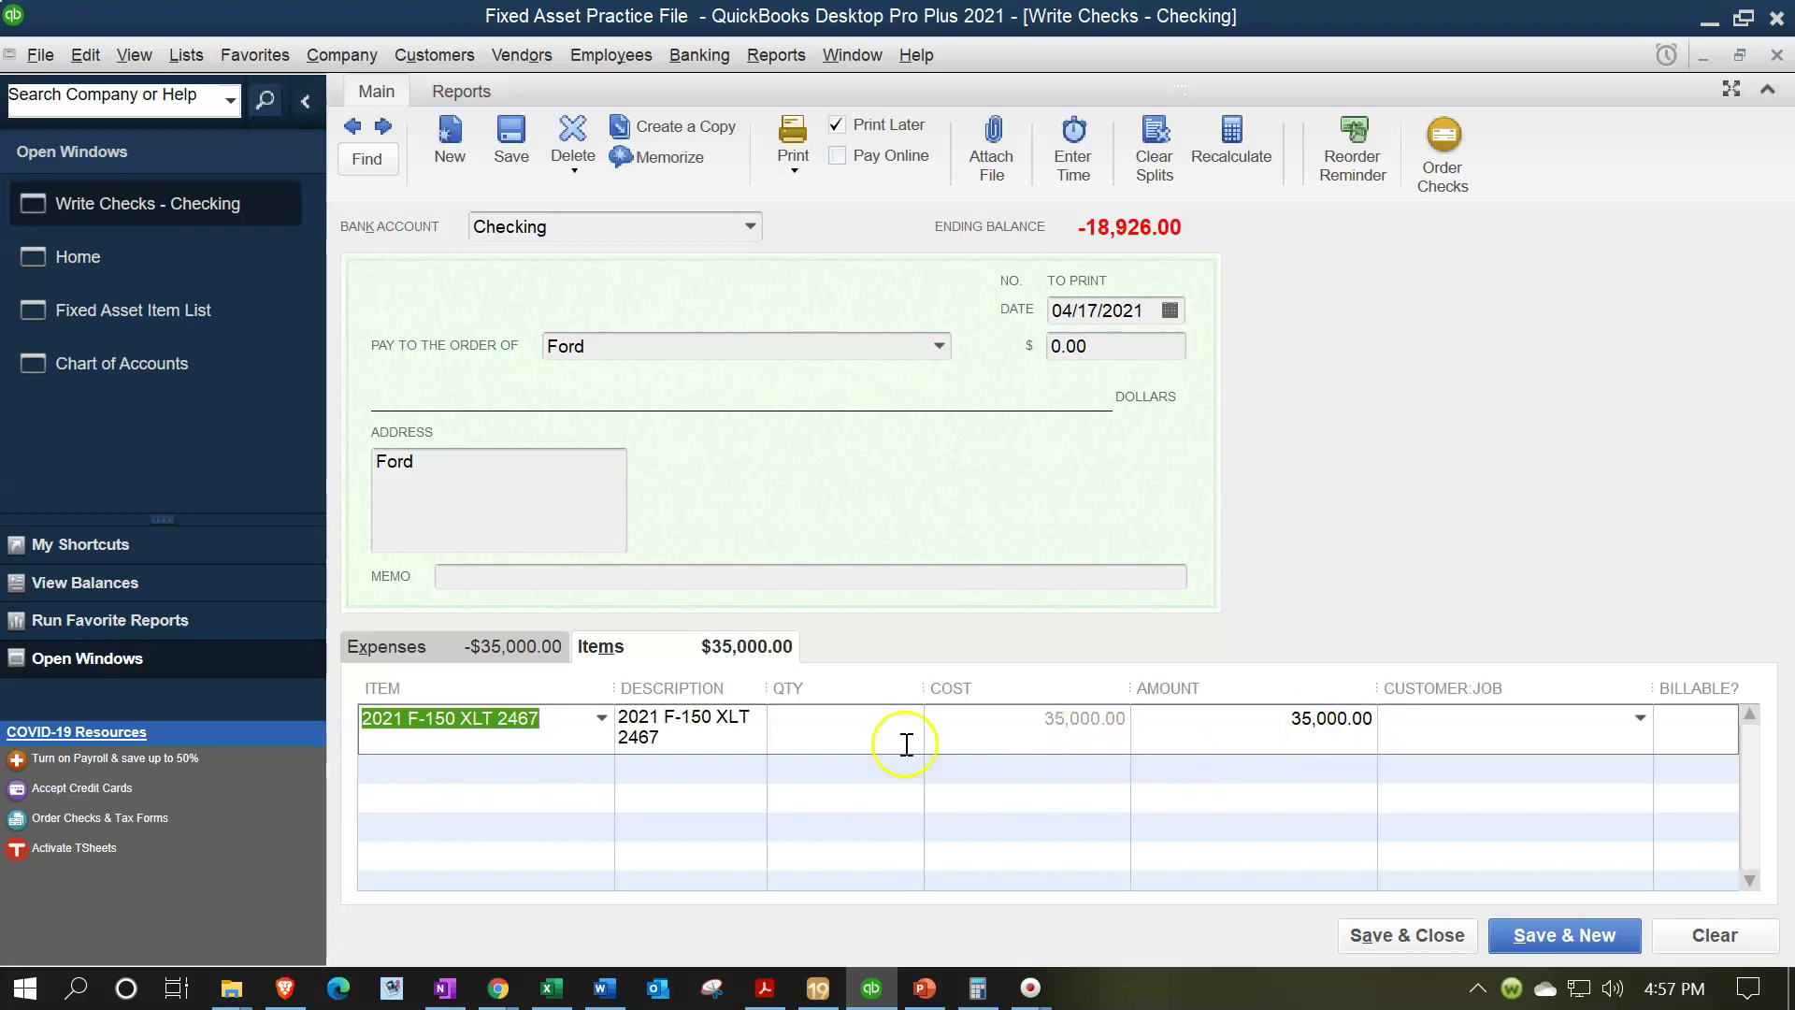
pyautogui.click(414, 648)
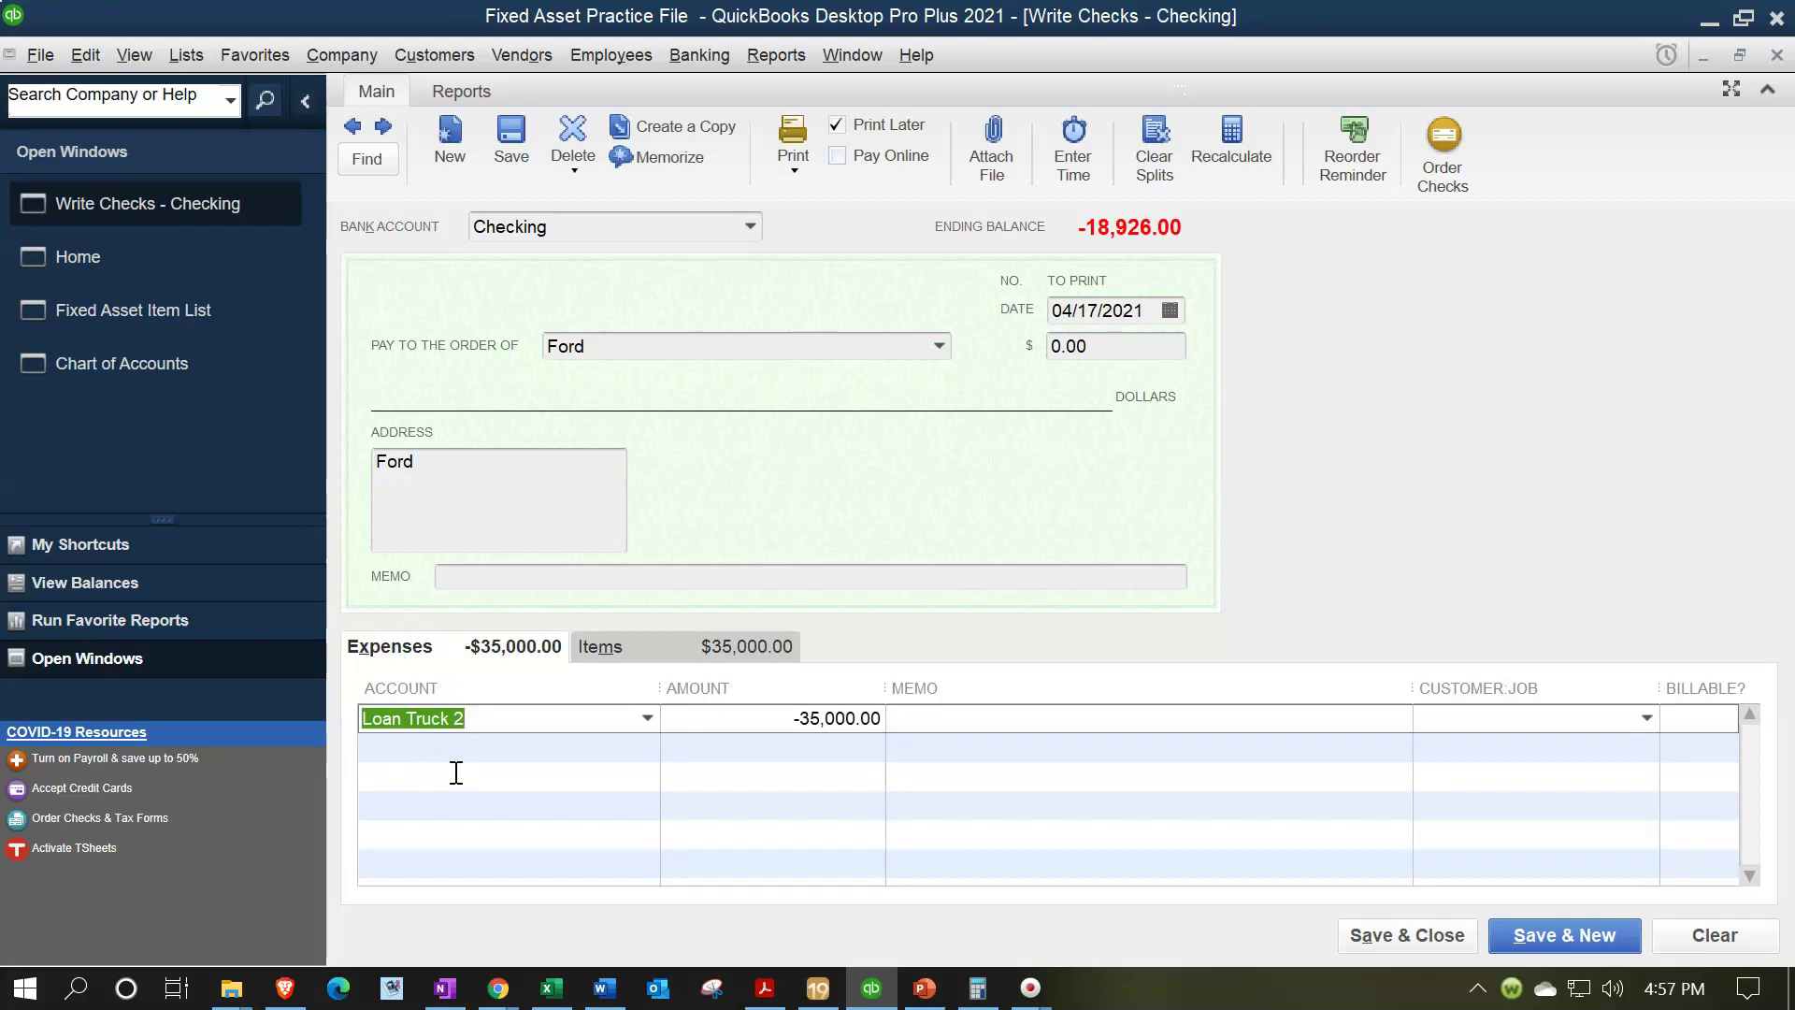
pyautogui.click(720, 769)
pyautogui.click(1373, 937)
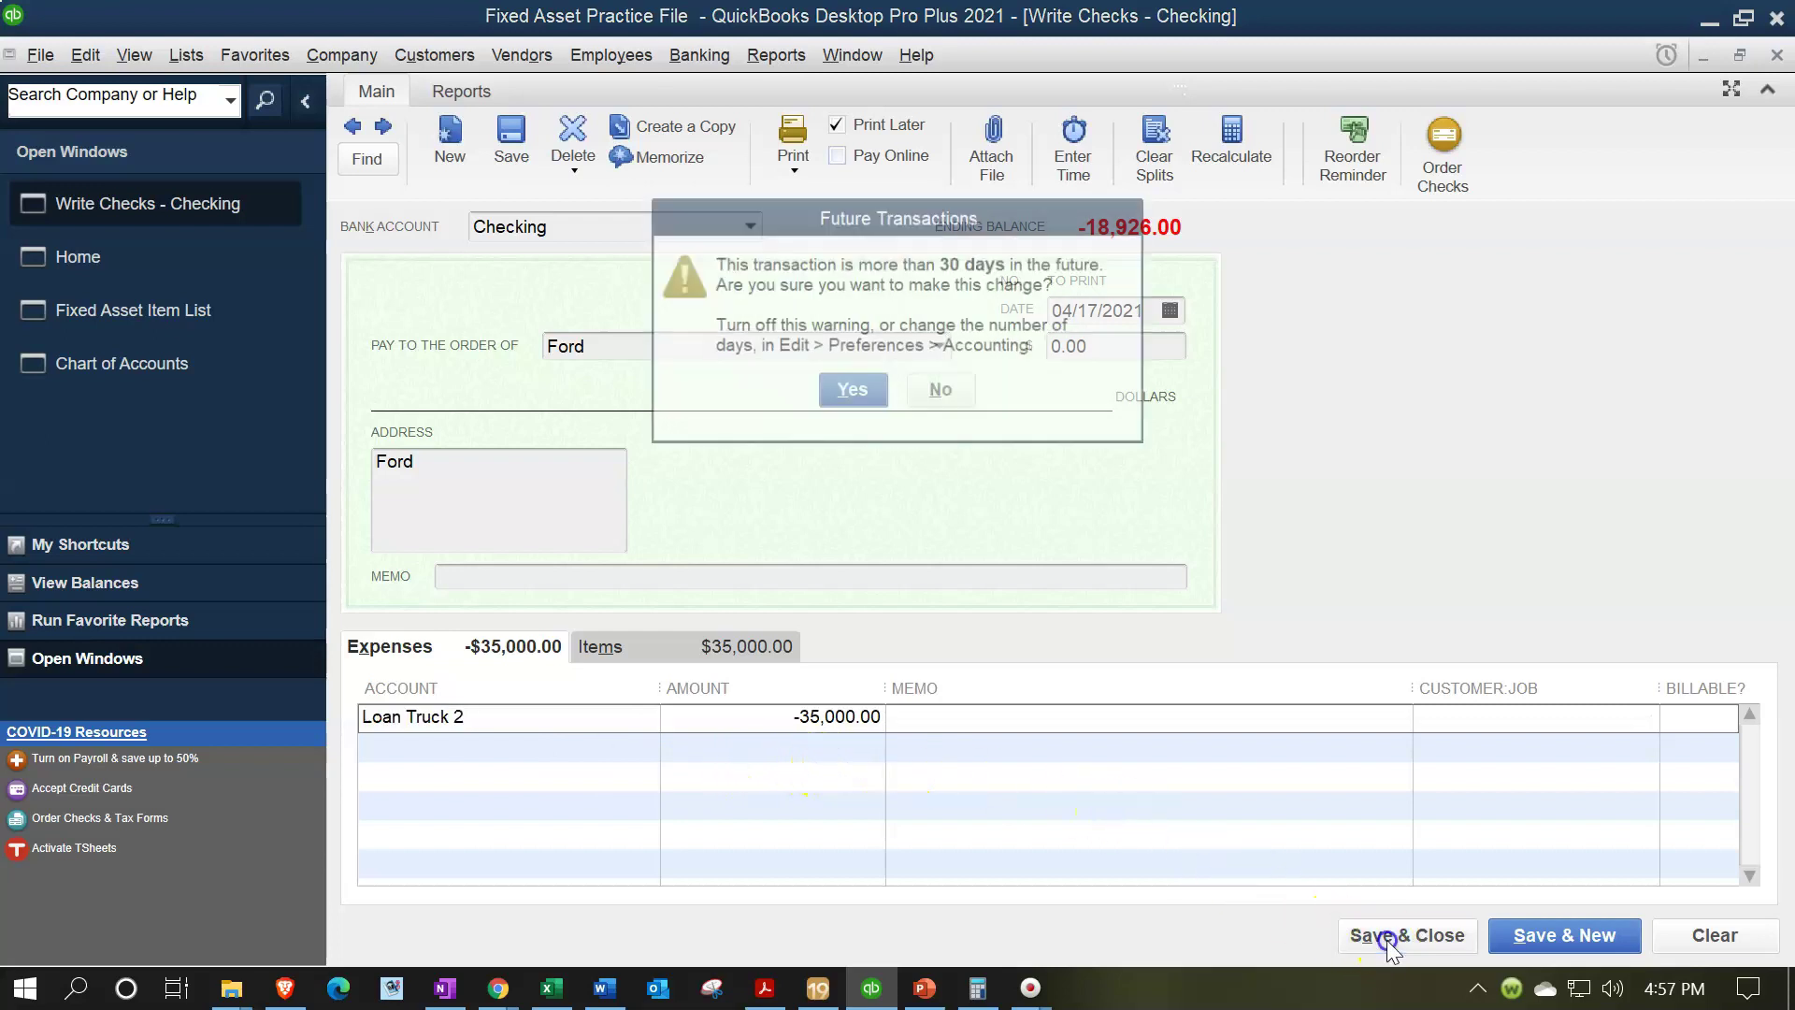
pyautogui.click(871, 395)
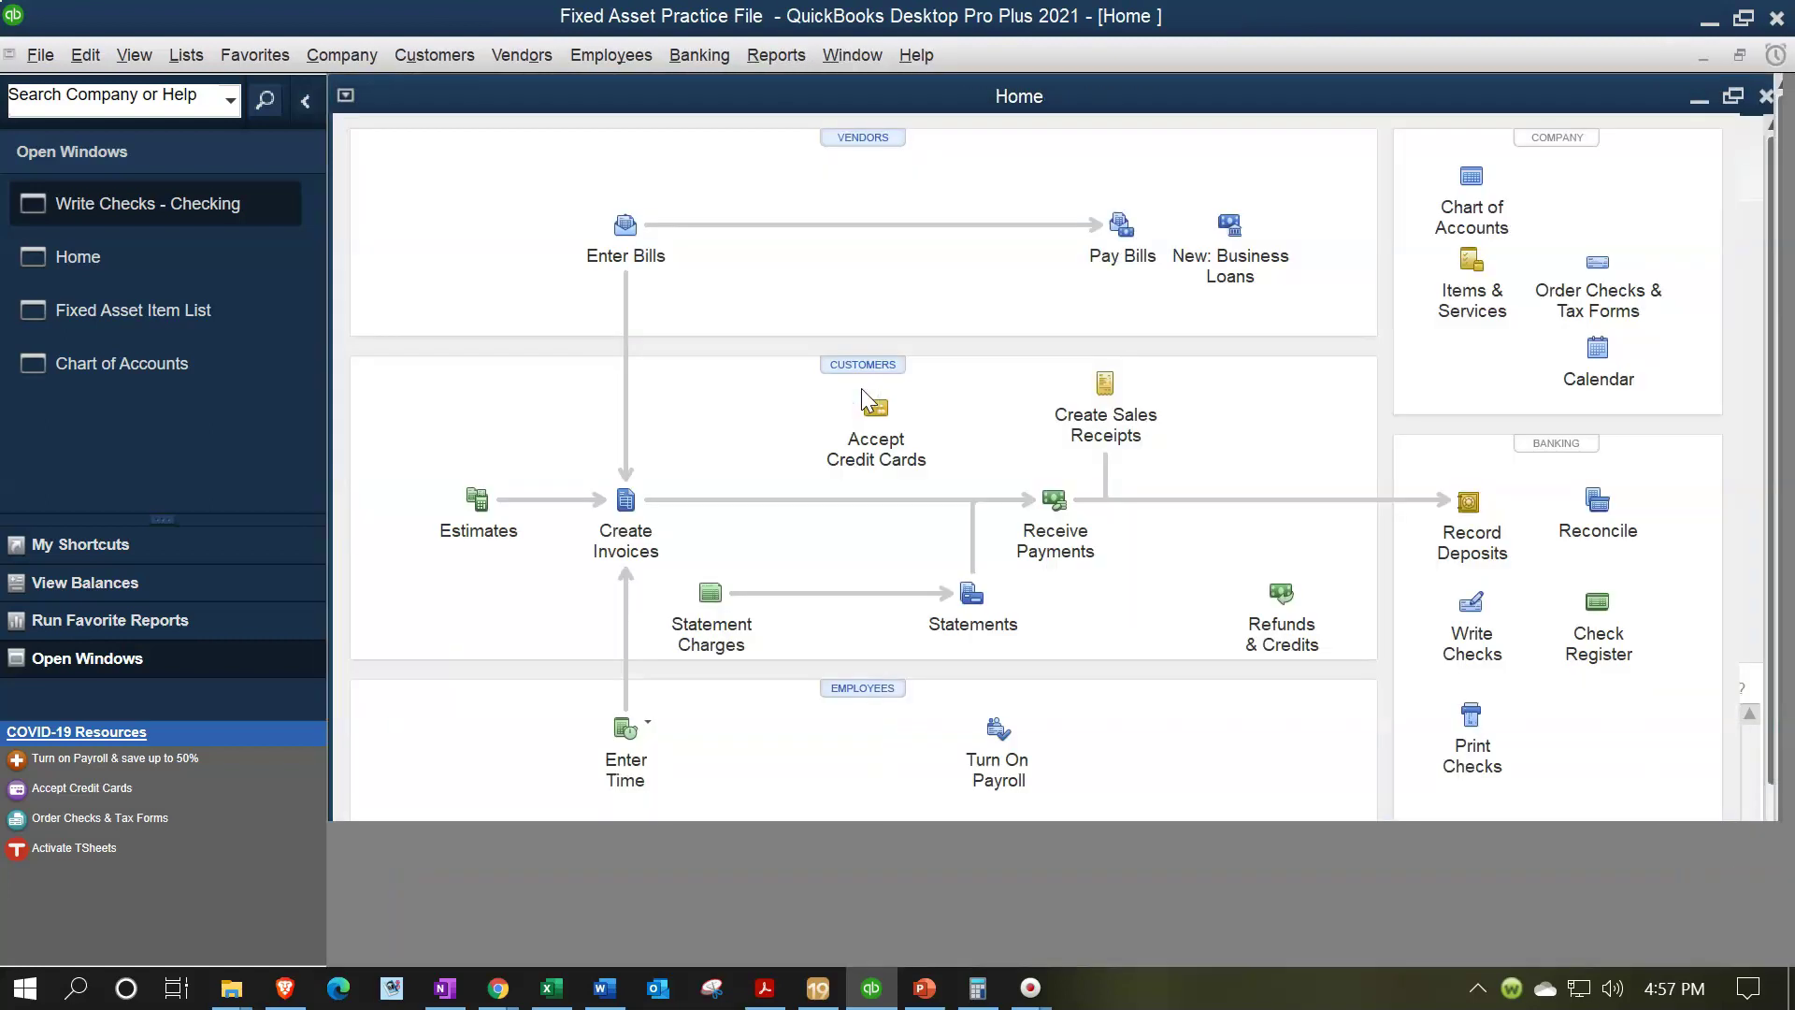
pyautogui.click(772, 55)
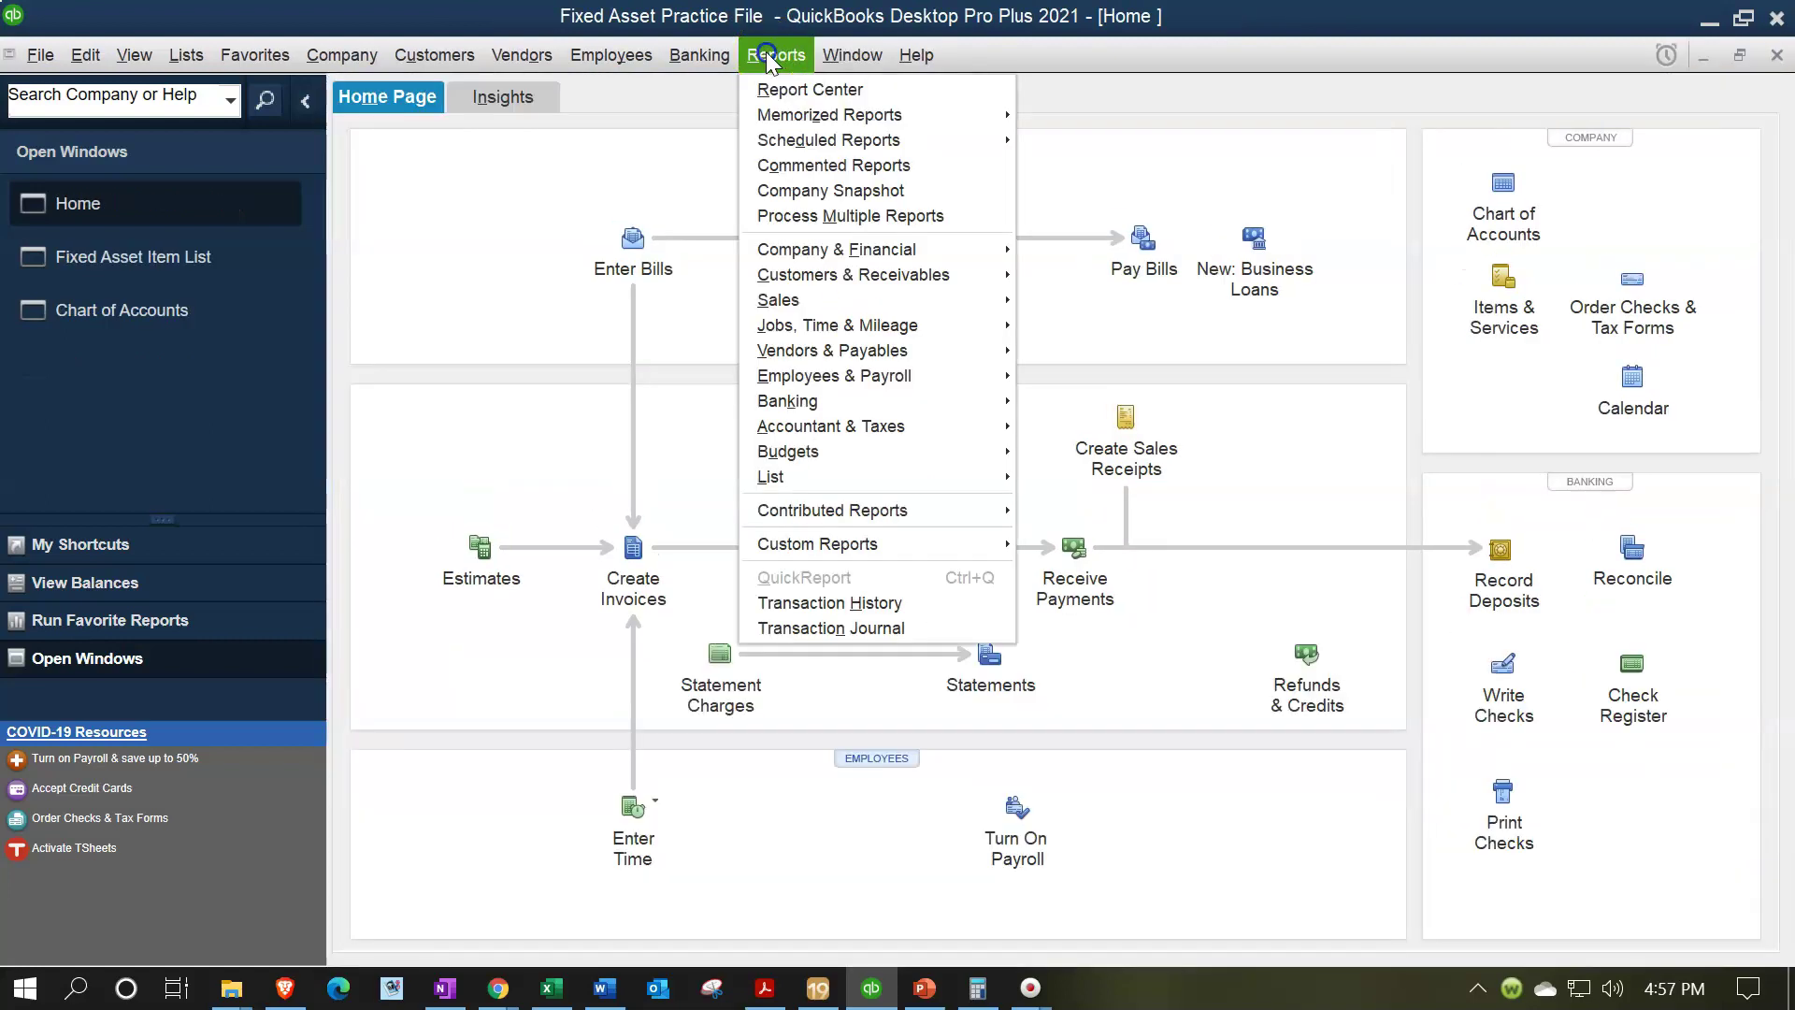
pyautogui.moveTo(823, 250)
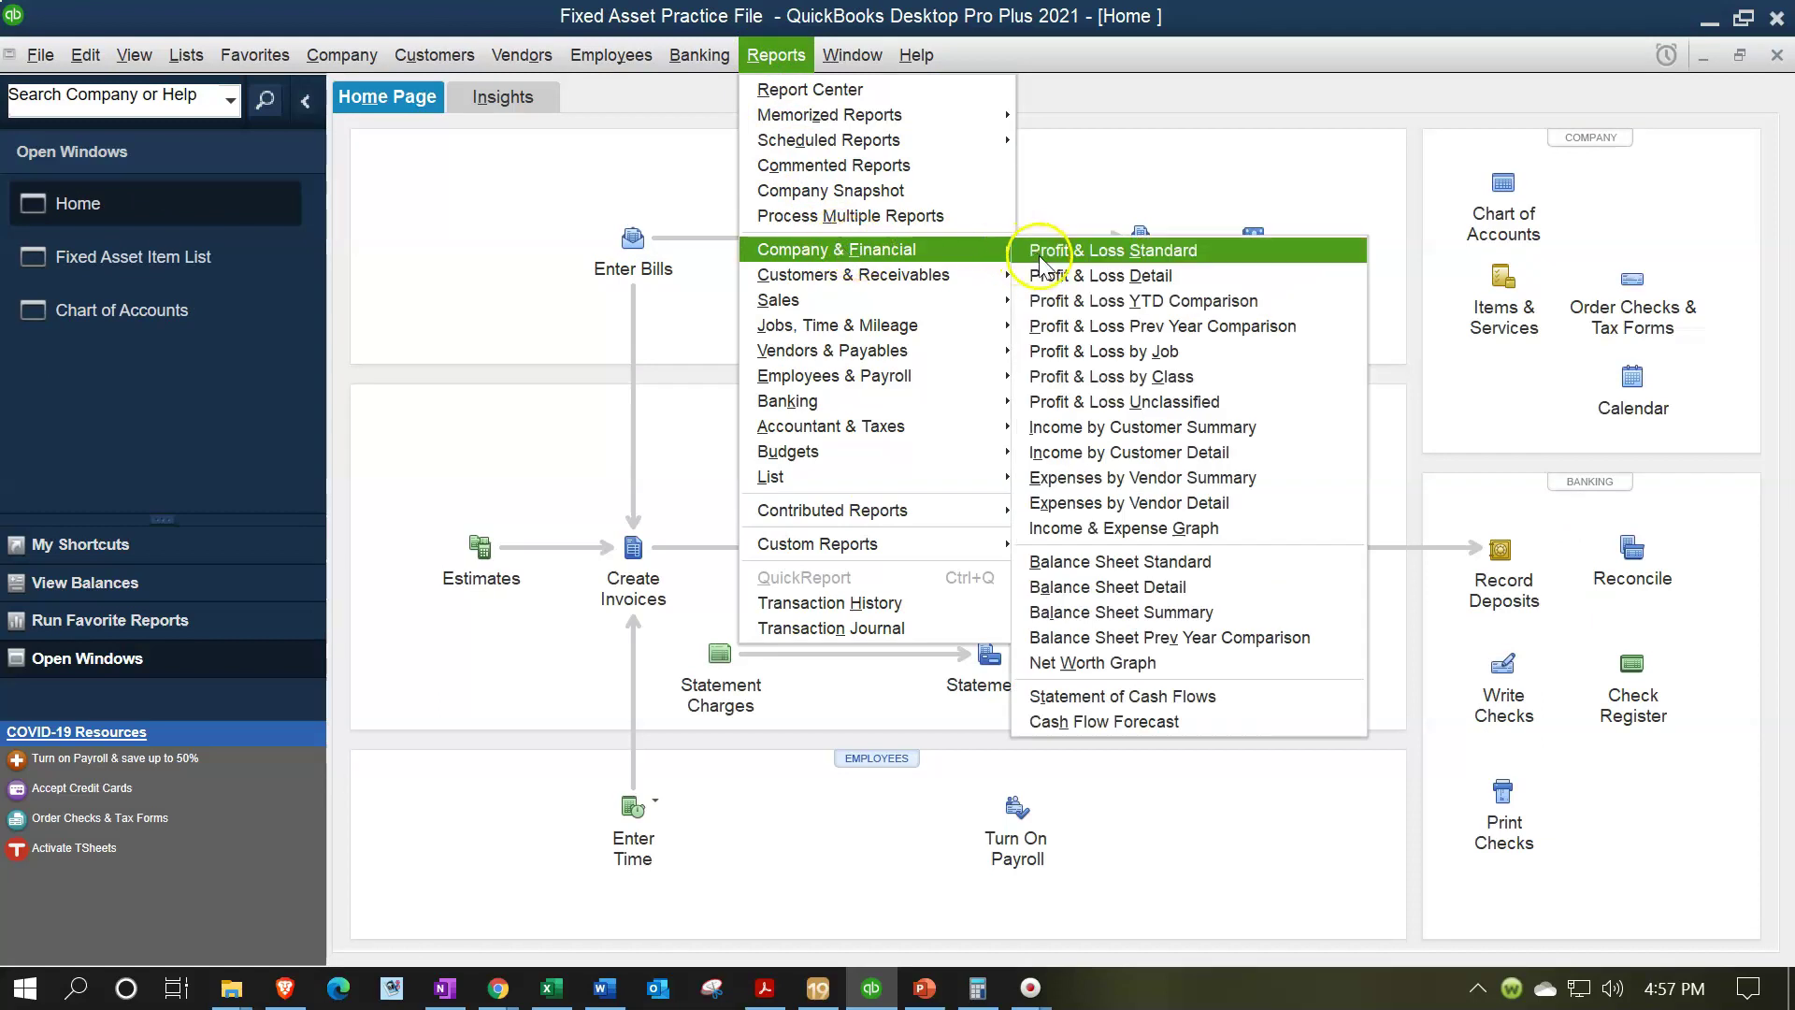
pyautogui.click(1119, 561)
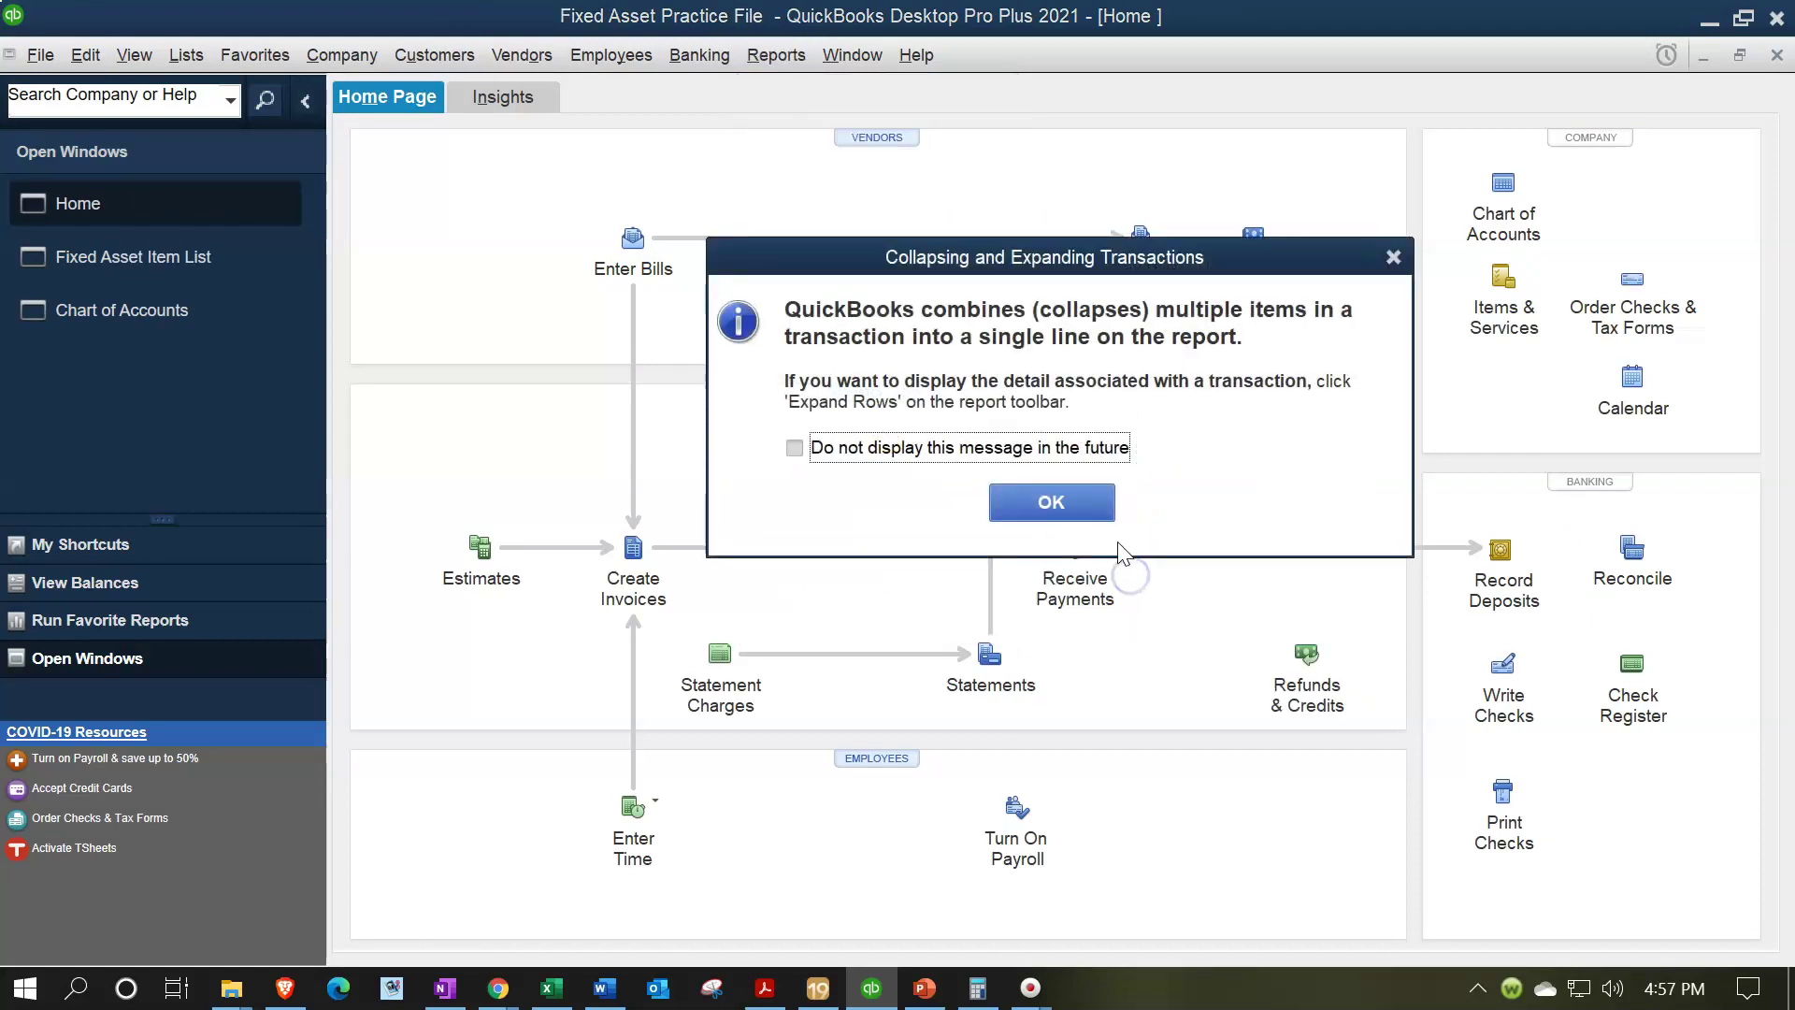
pyautogui.click(1395, 259)
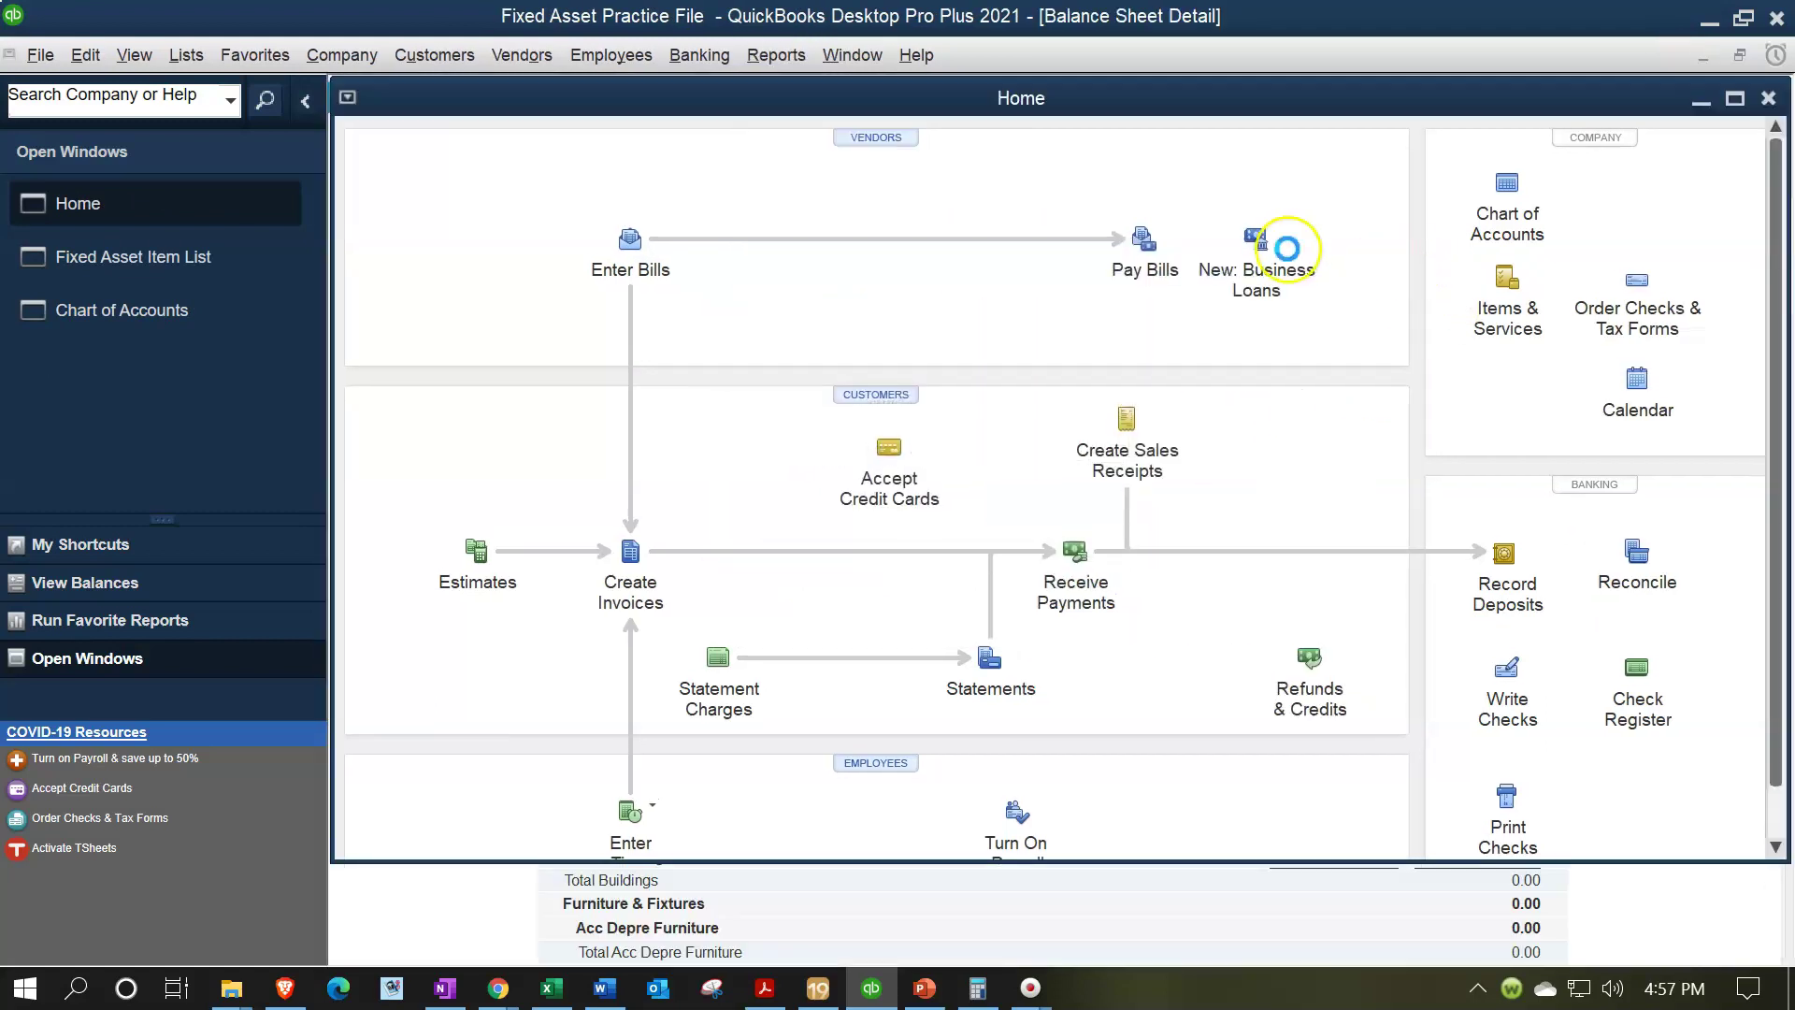
pyautogui.click(1775, 56)
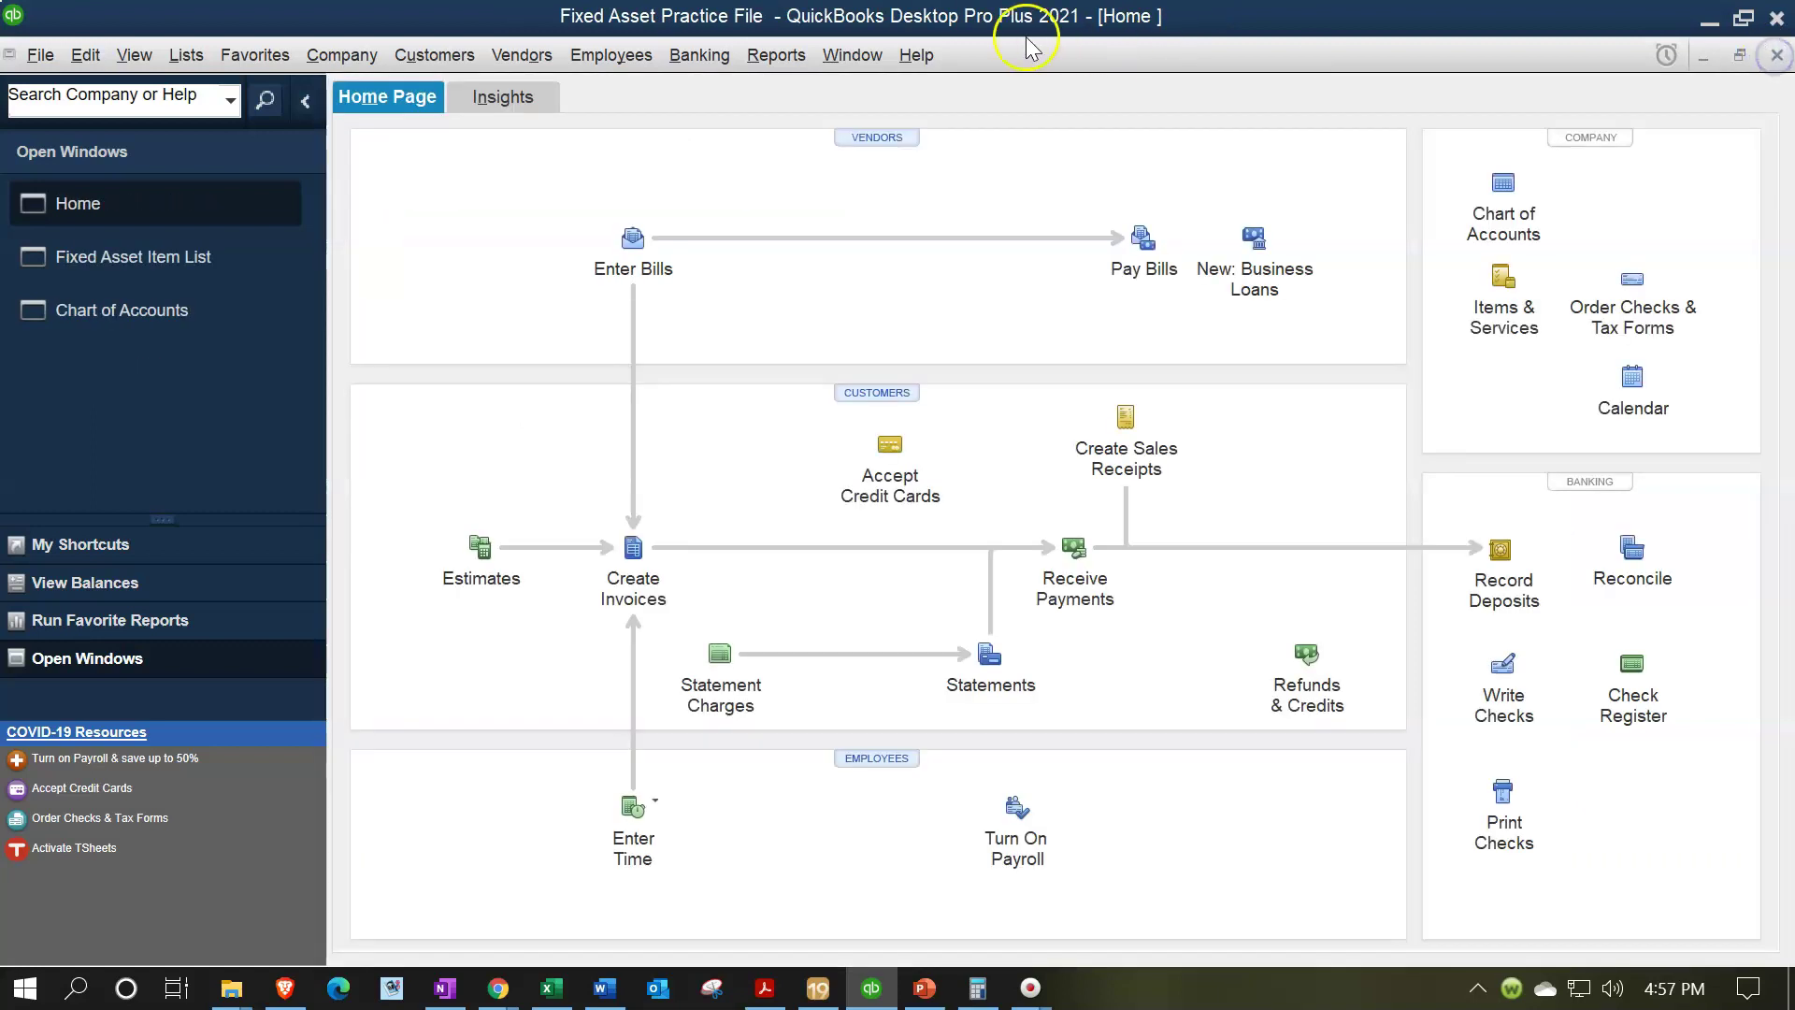
# - Open the standard Balance Sheet report from the company and financial reports
pyautogui.click(776, 56)
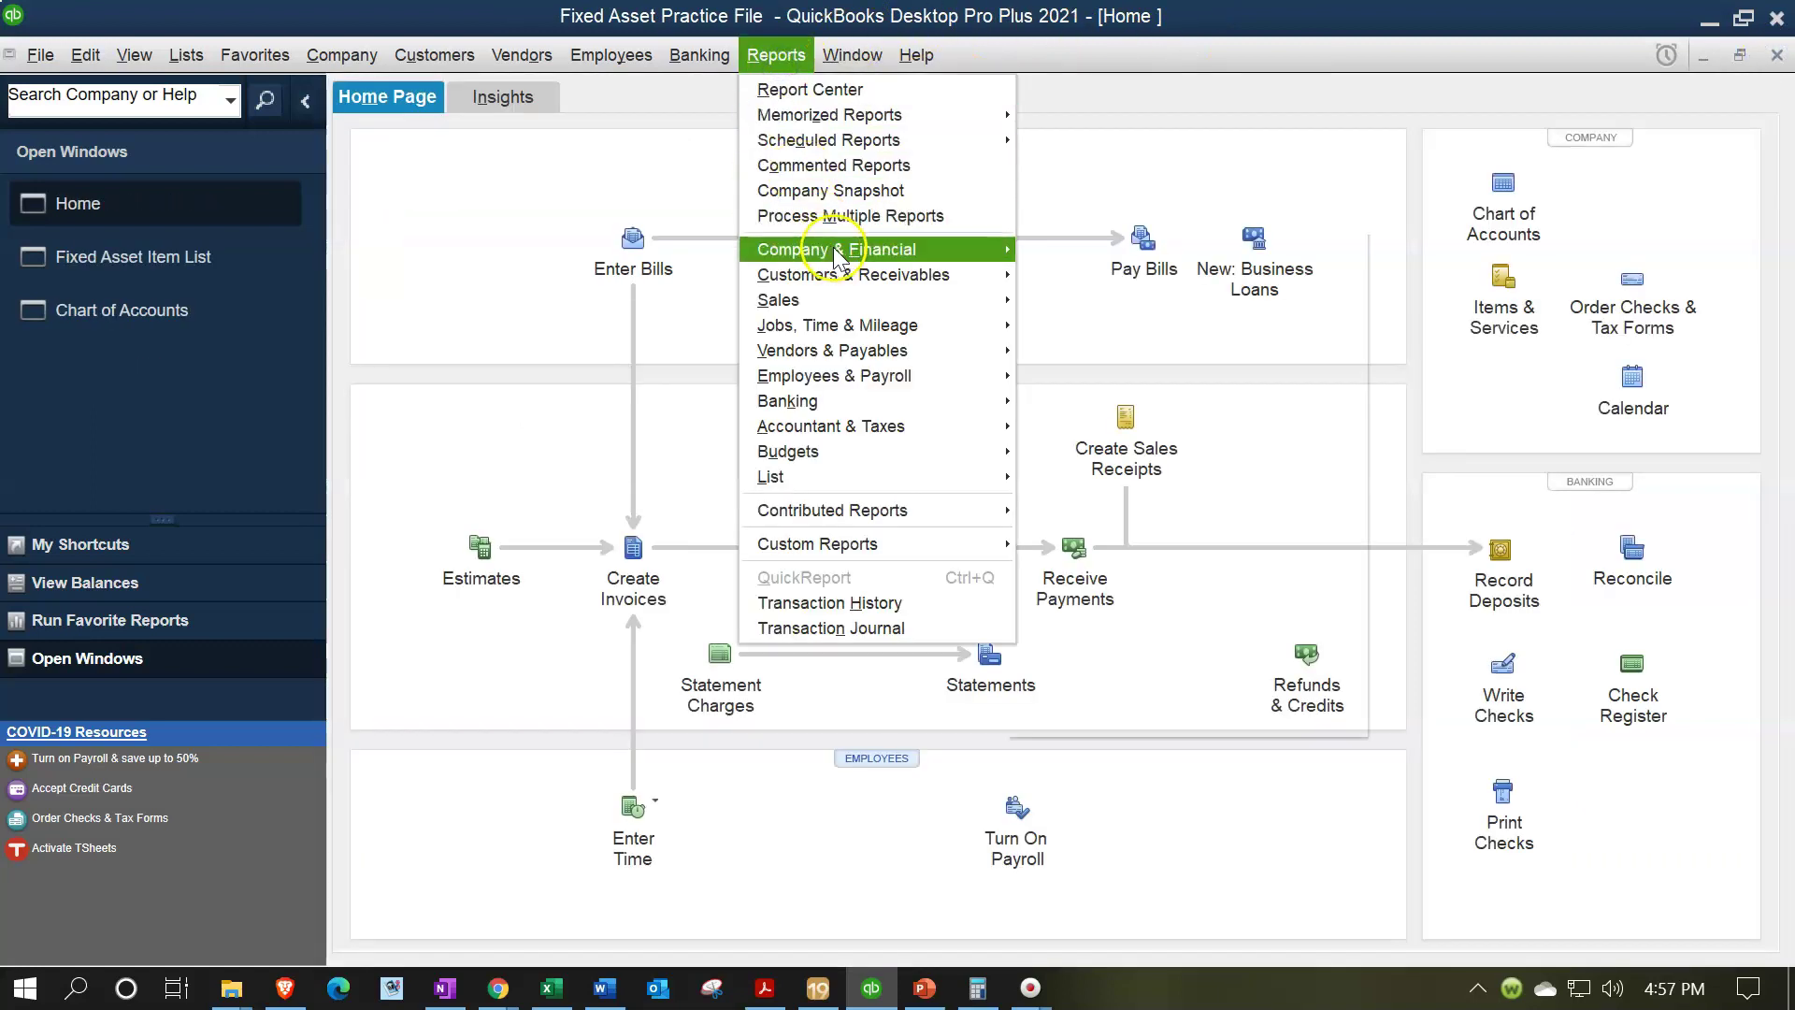
pyautogui.moveTo(832, 249)
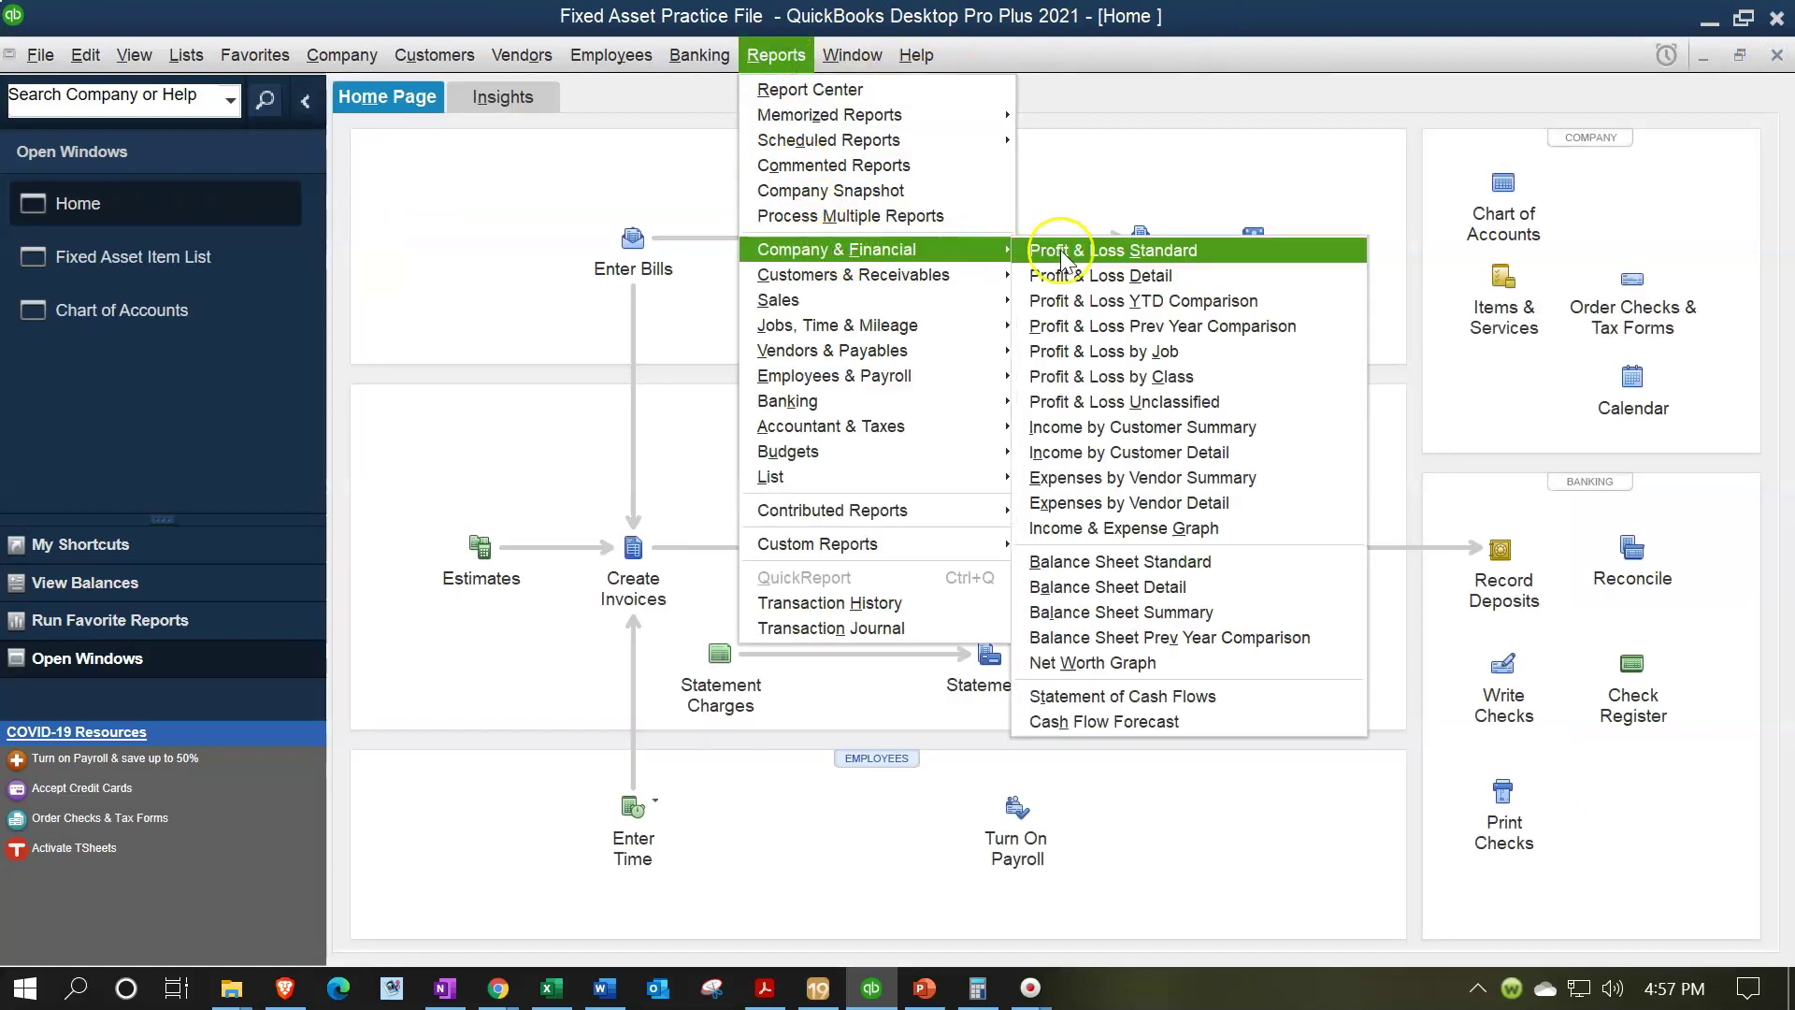
pyautogui.click(1136, 561)
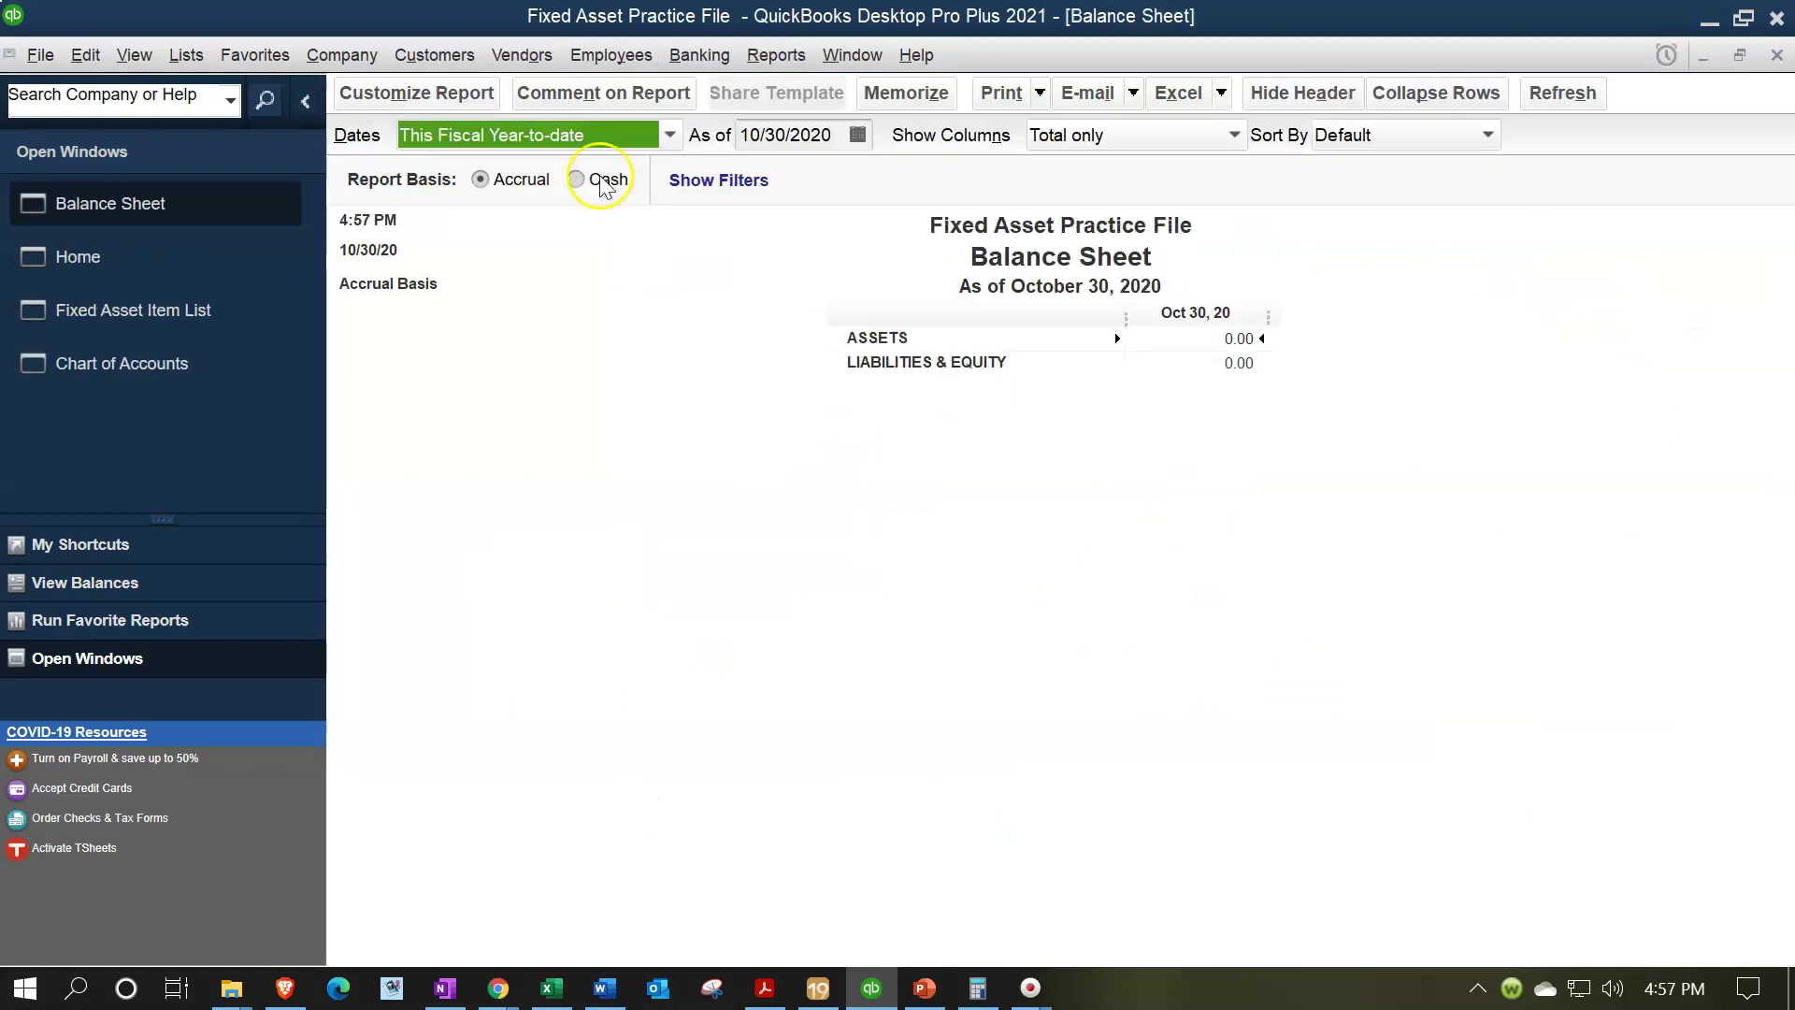
# - Customize the Balance Sheet's date range to run from 01/01/2021 to 12/31/2021
pyautogui.click(446, 90)
pyautogui.press('Tab')
pyautogui.write('0')
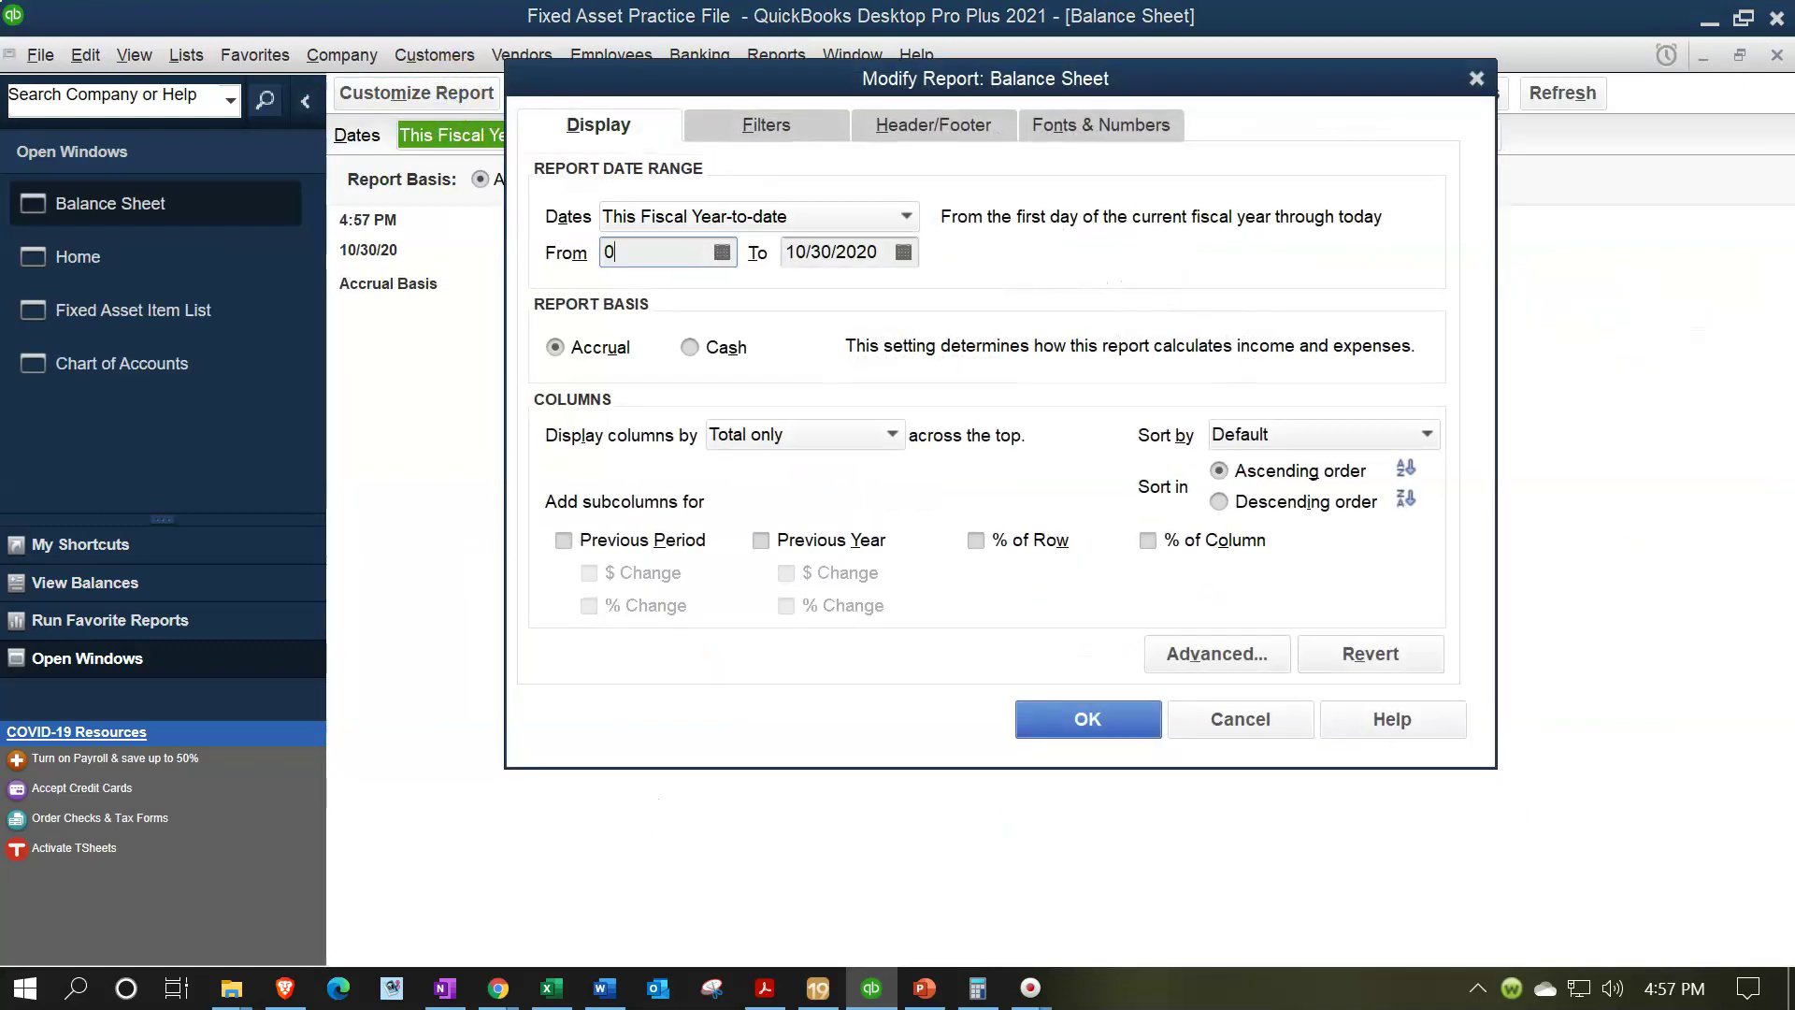
pyautogui.write('1/01/2021')
pyautogui.press('Tab')
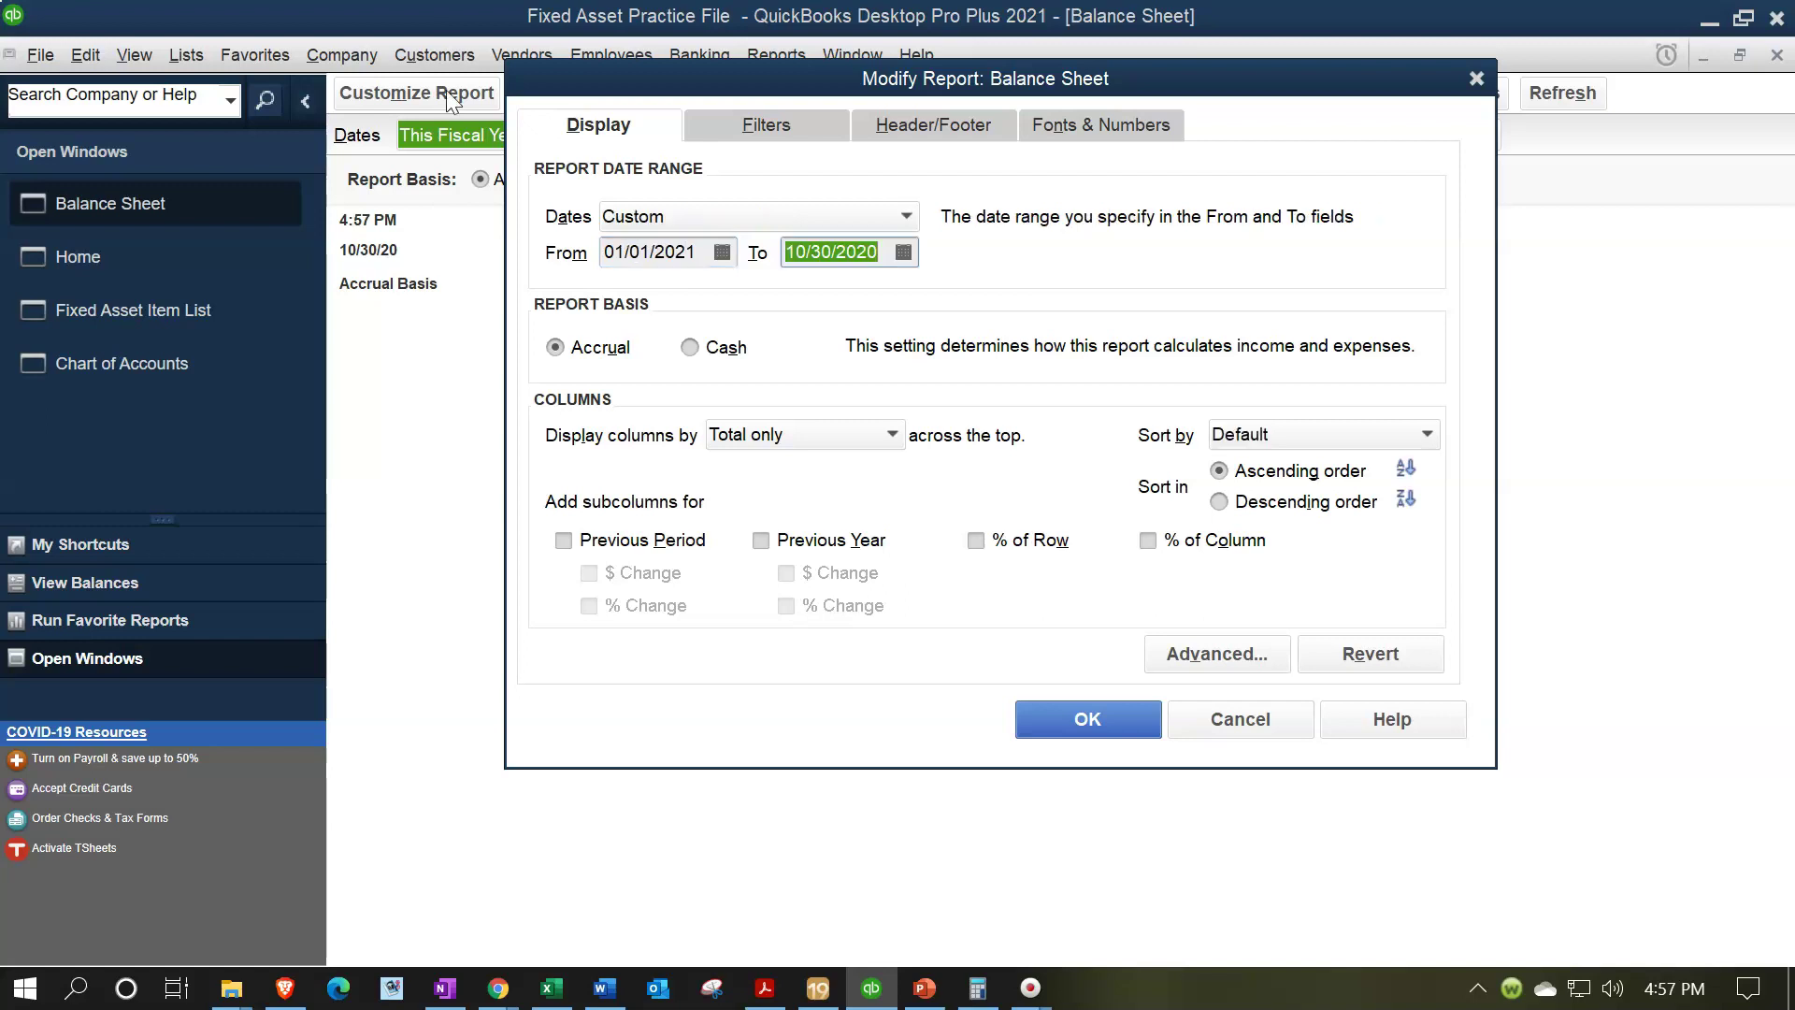
pyautogui.write('123121')
pyautogui.press('Tab')
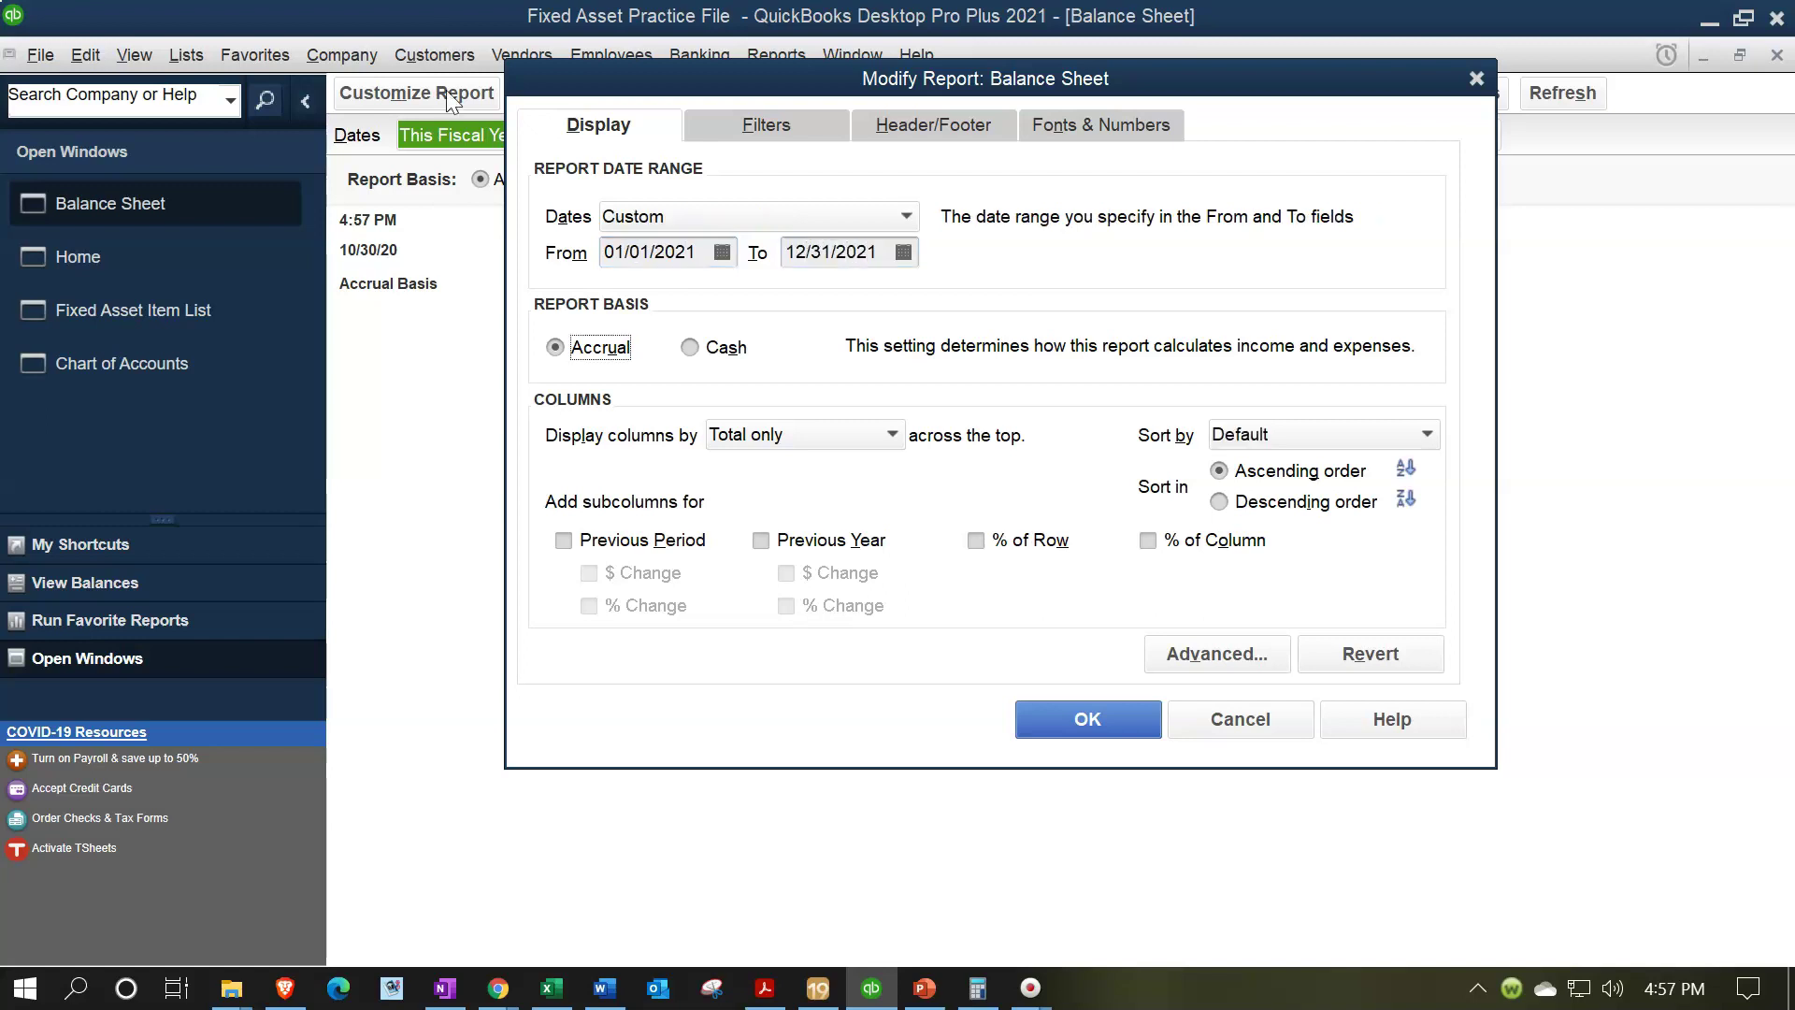
pyautogui.click(1101, 712)
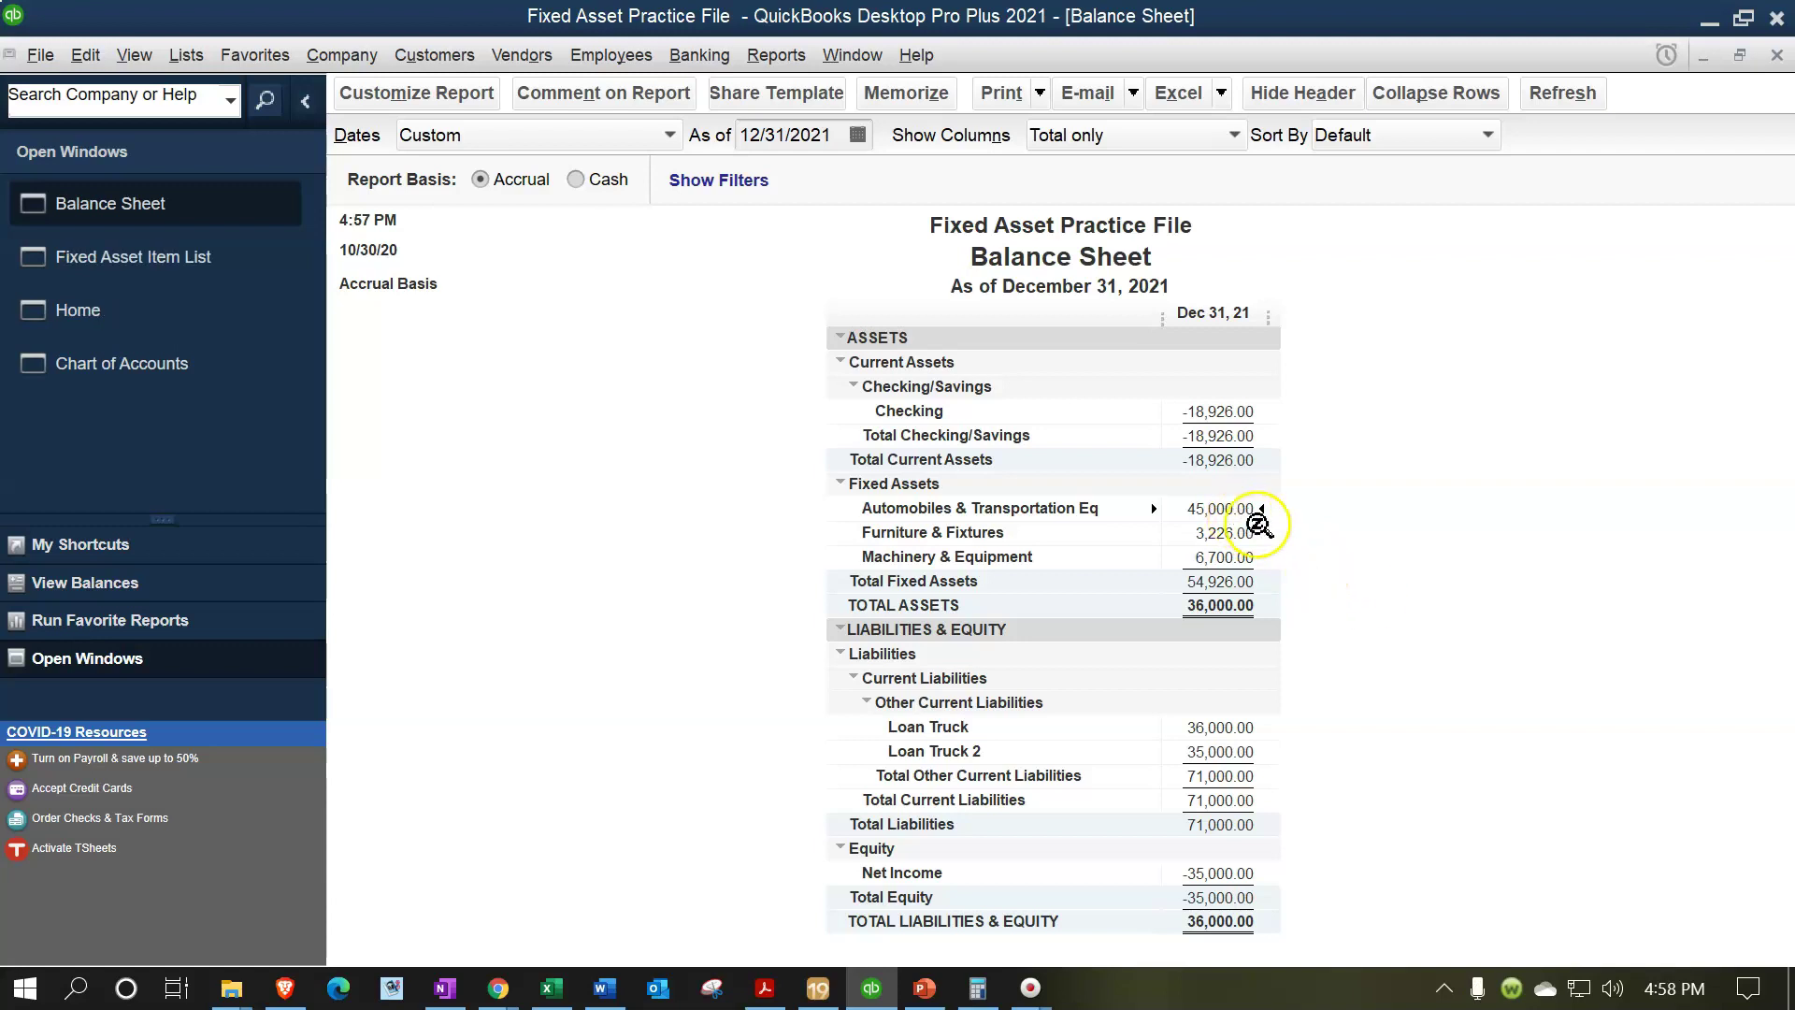
# - Change the 2021 F-150 XLT 2467 item's asset account to Automobiles & Transportation Eq and save it, ignoring all spelling suggestions for XLT
pyautogui.click(141, 266)
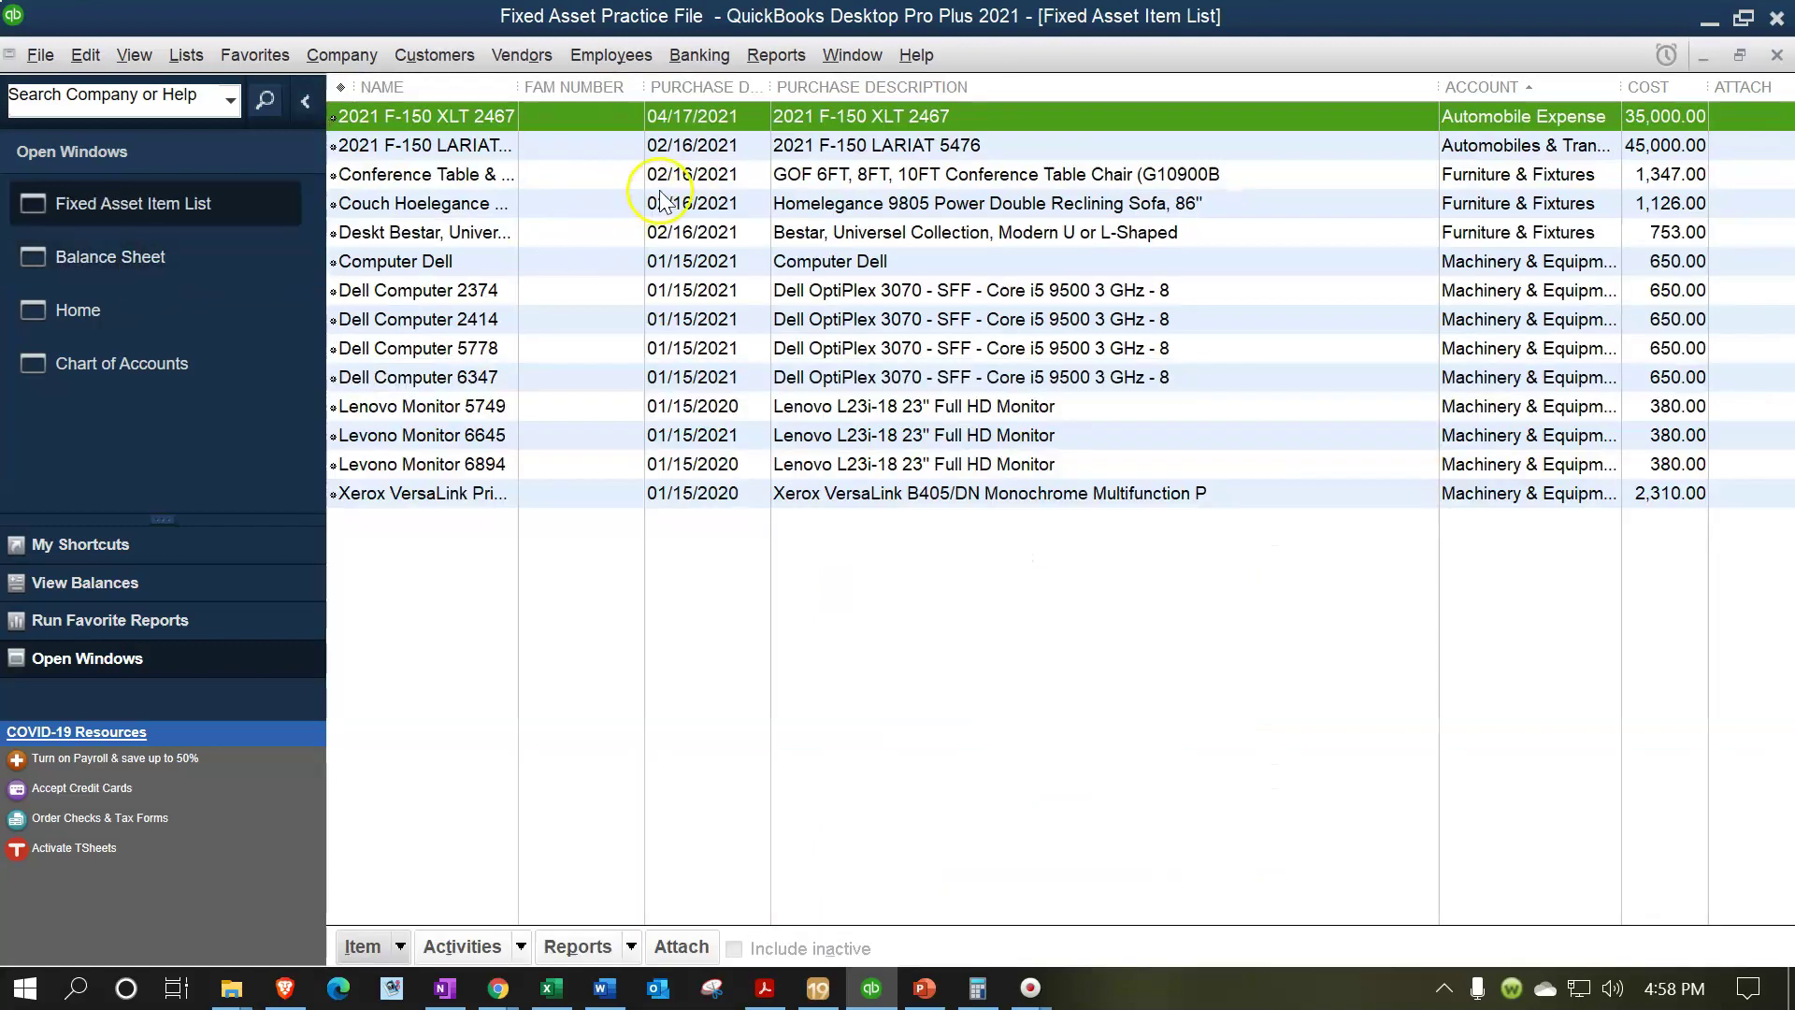
pyautogui.doubleClick(1634, 121)
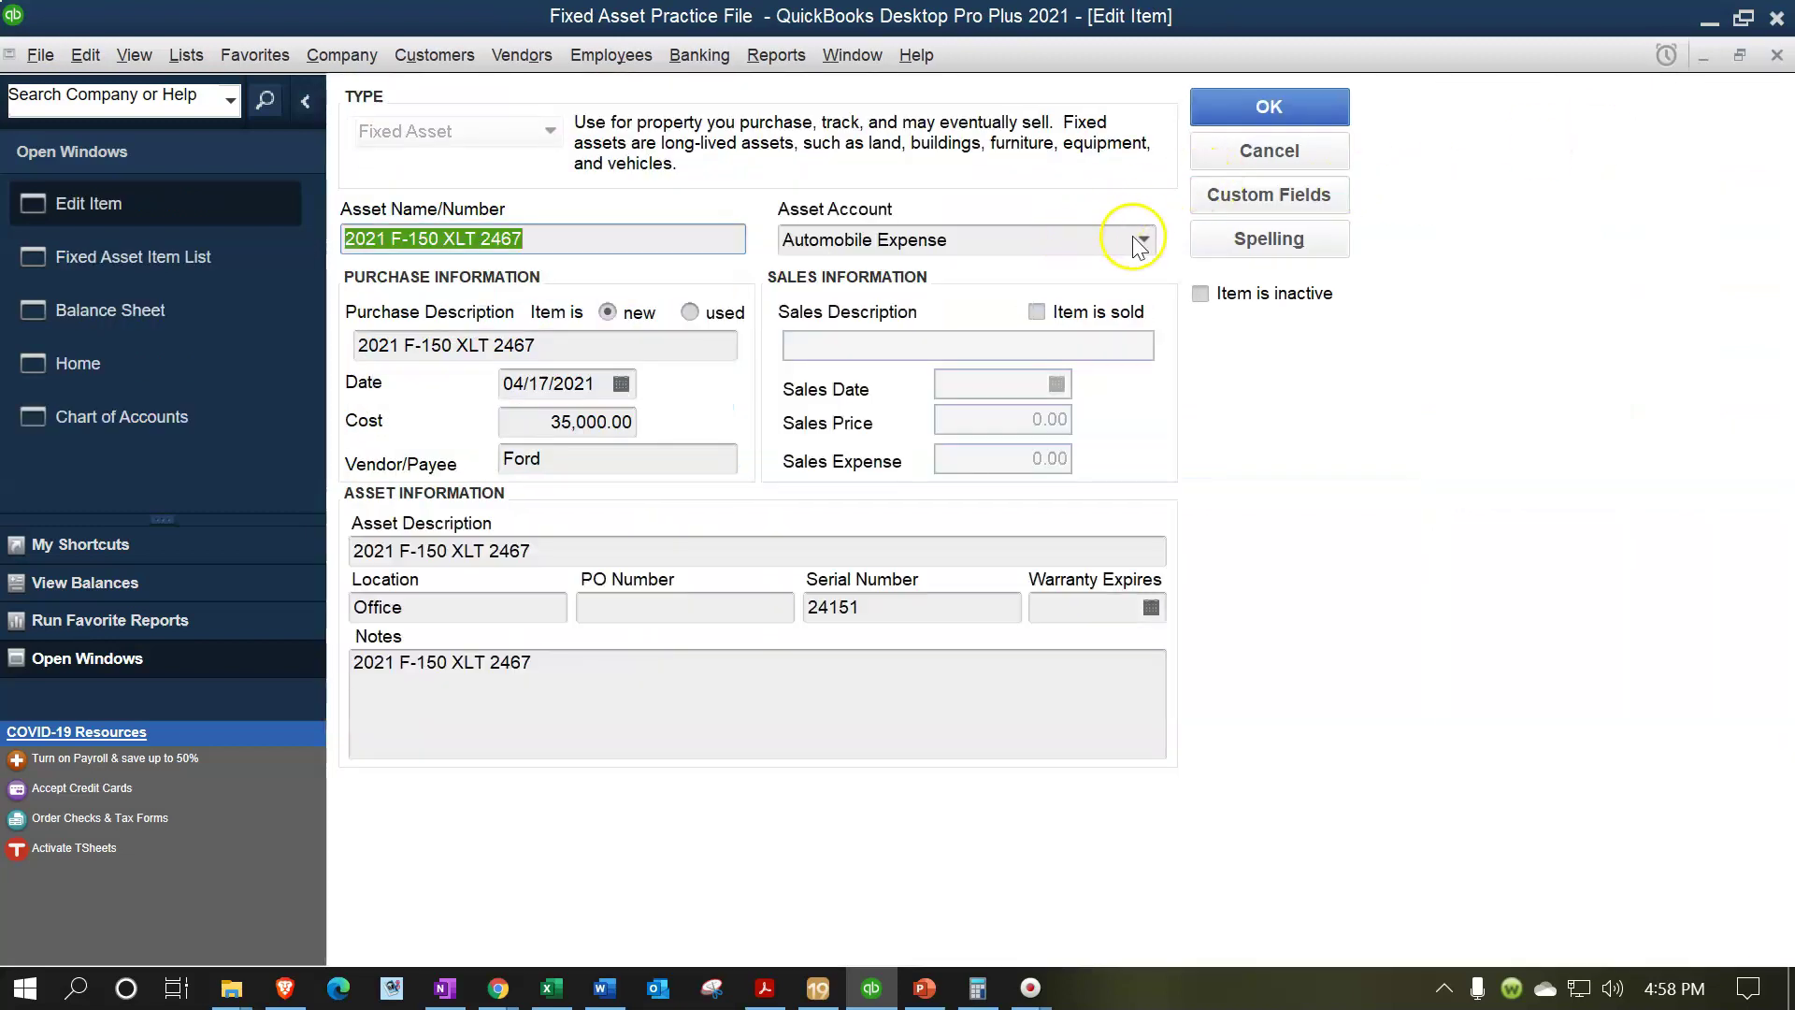
pyautogui.click(1143, 243)
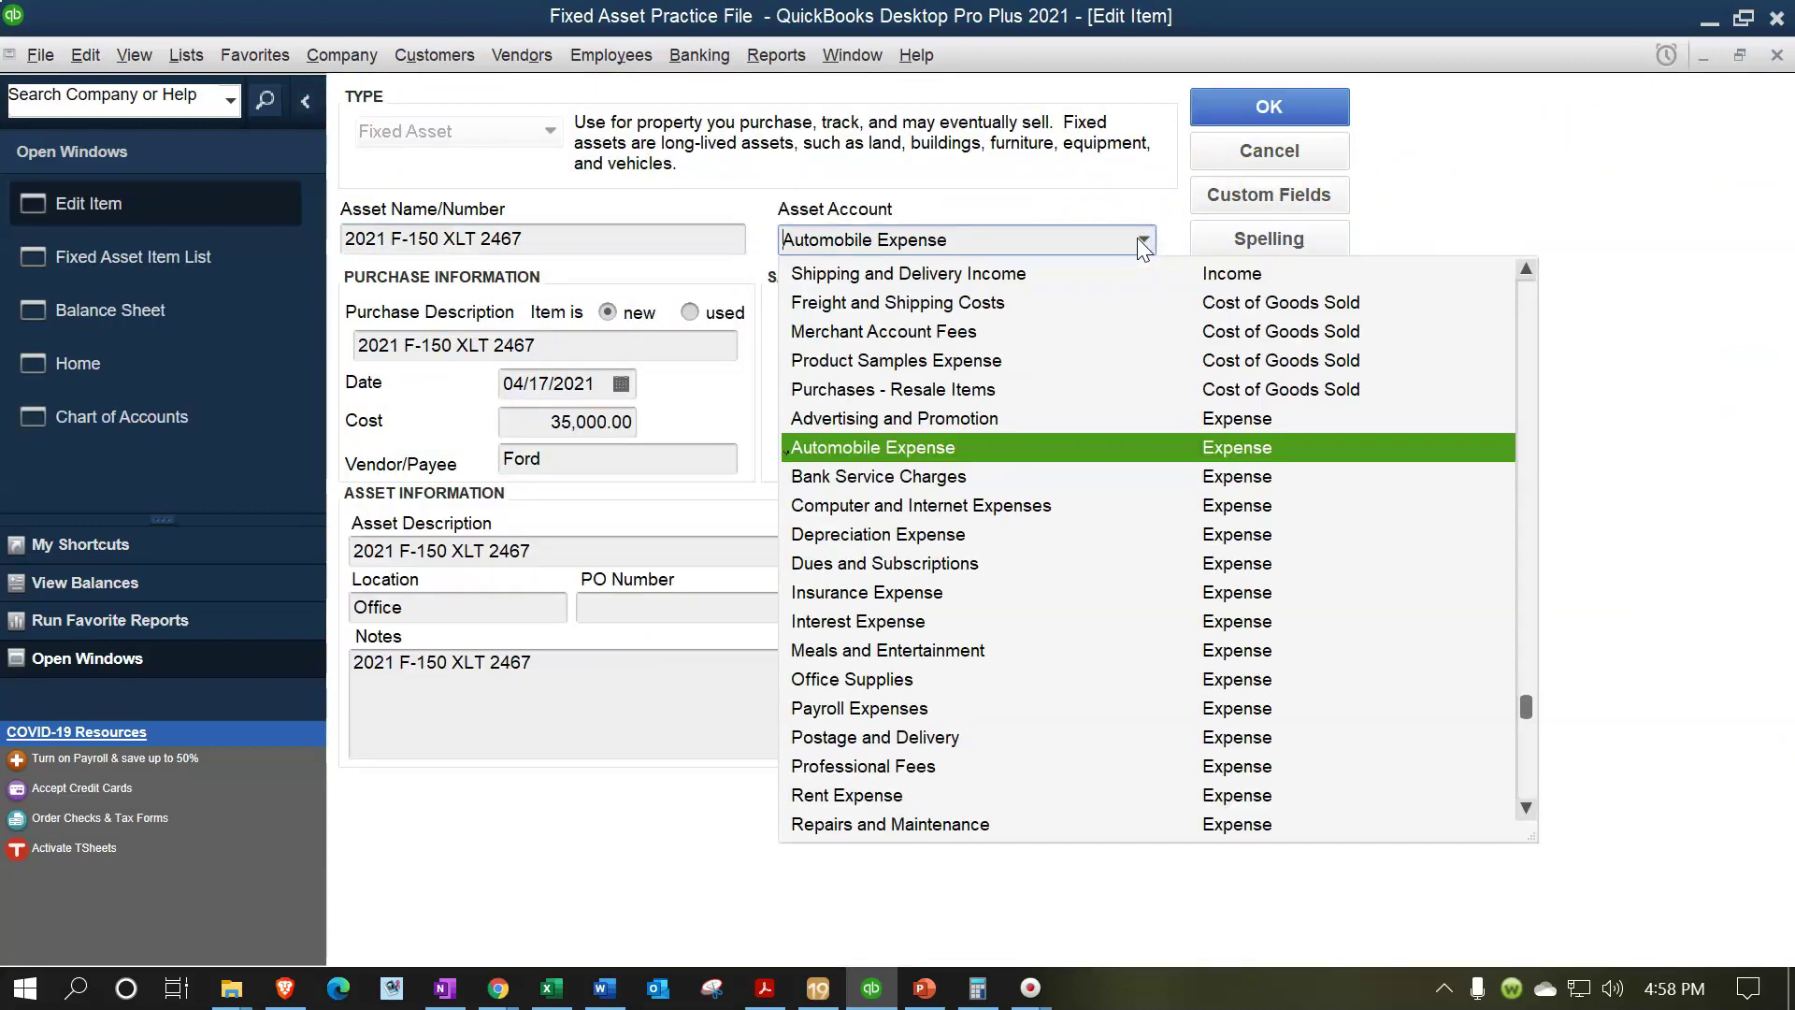
pyautogui.write('a')
pyautogui.press('BackSpace')
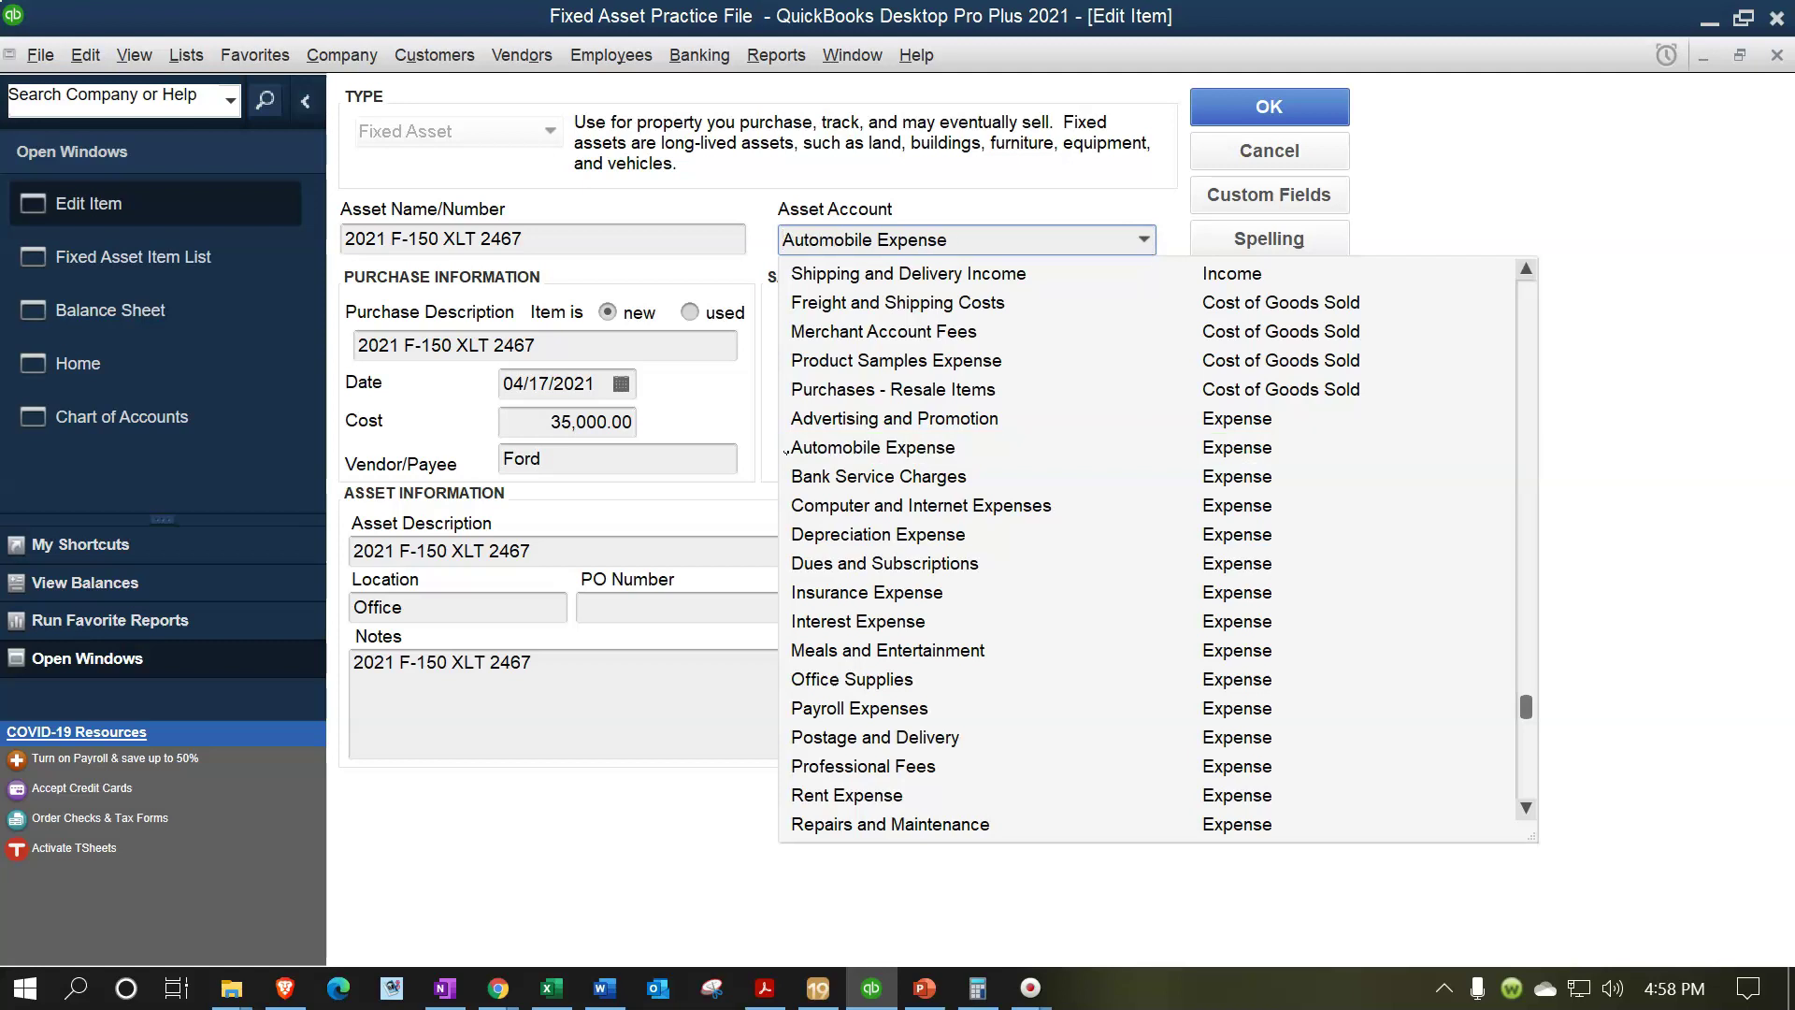
pyautogui.scroll(7, 1040, 760)
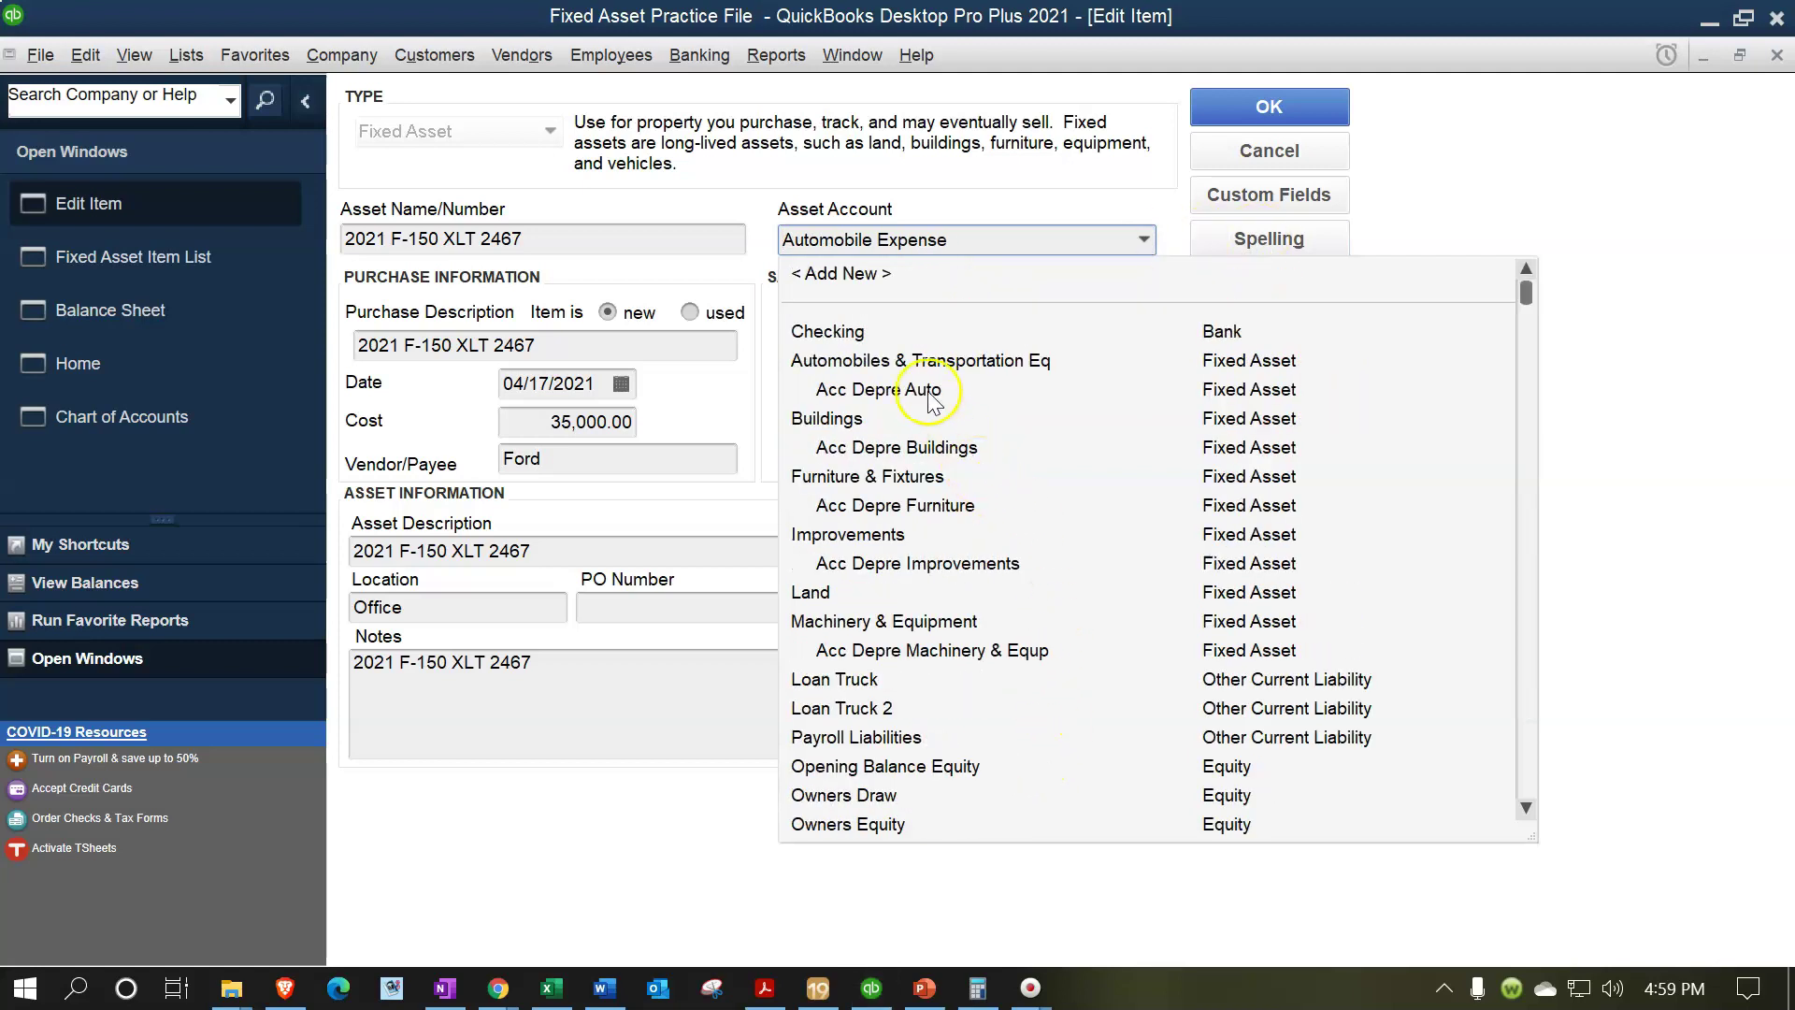
pyautogui.click(899, 361)
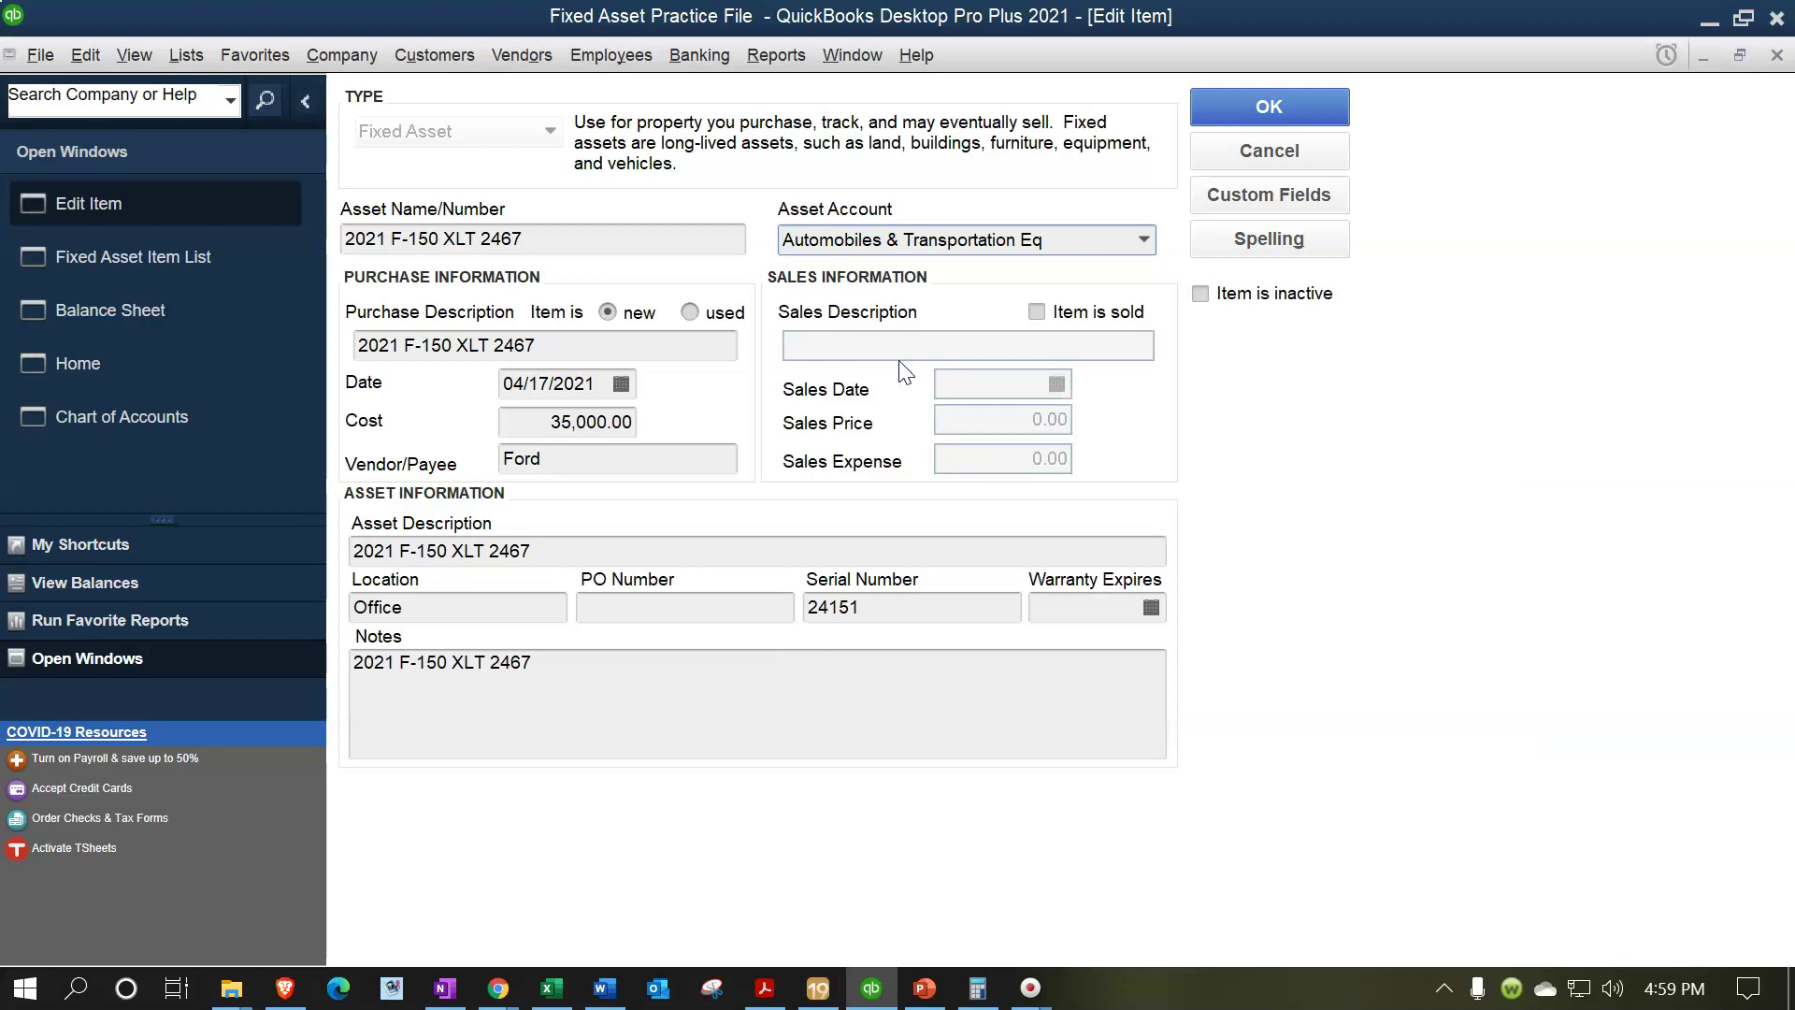
pyautogui.click(1235, 112)
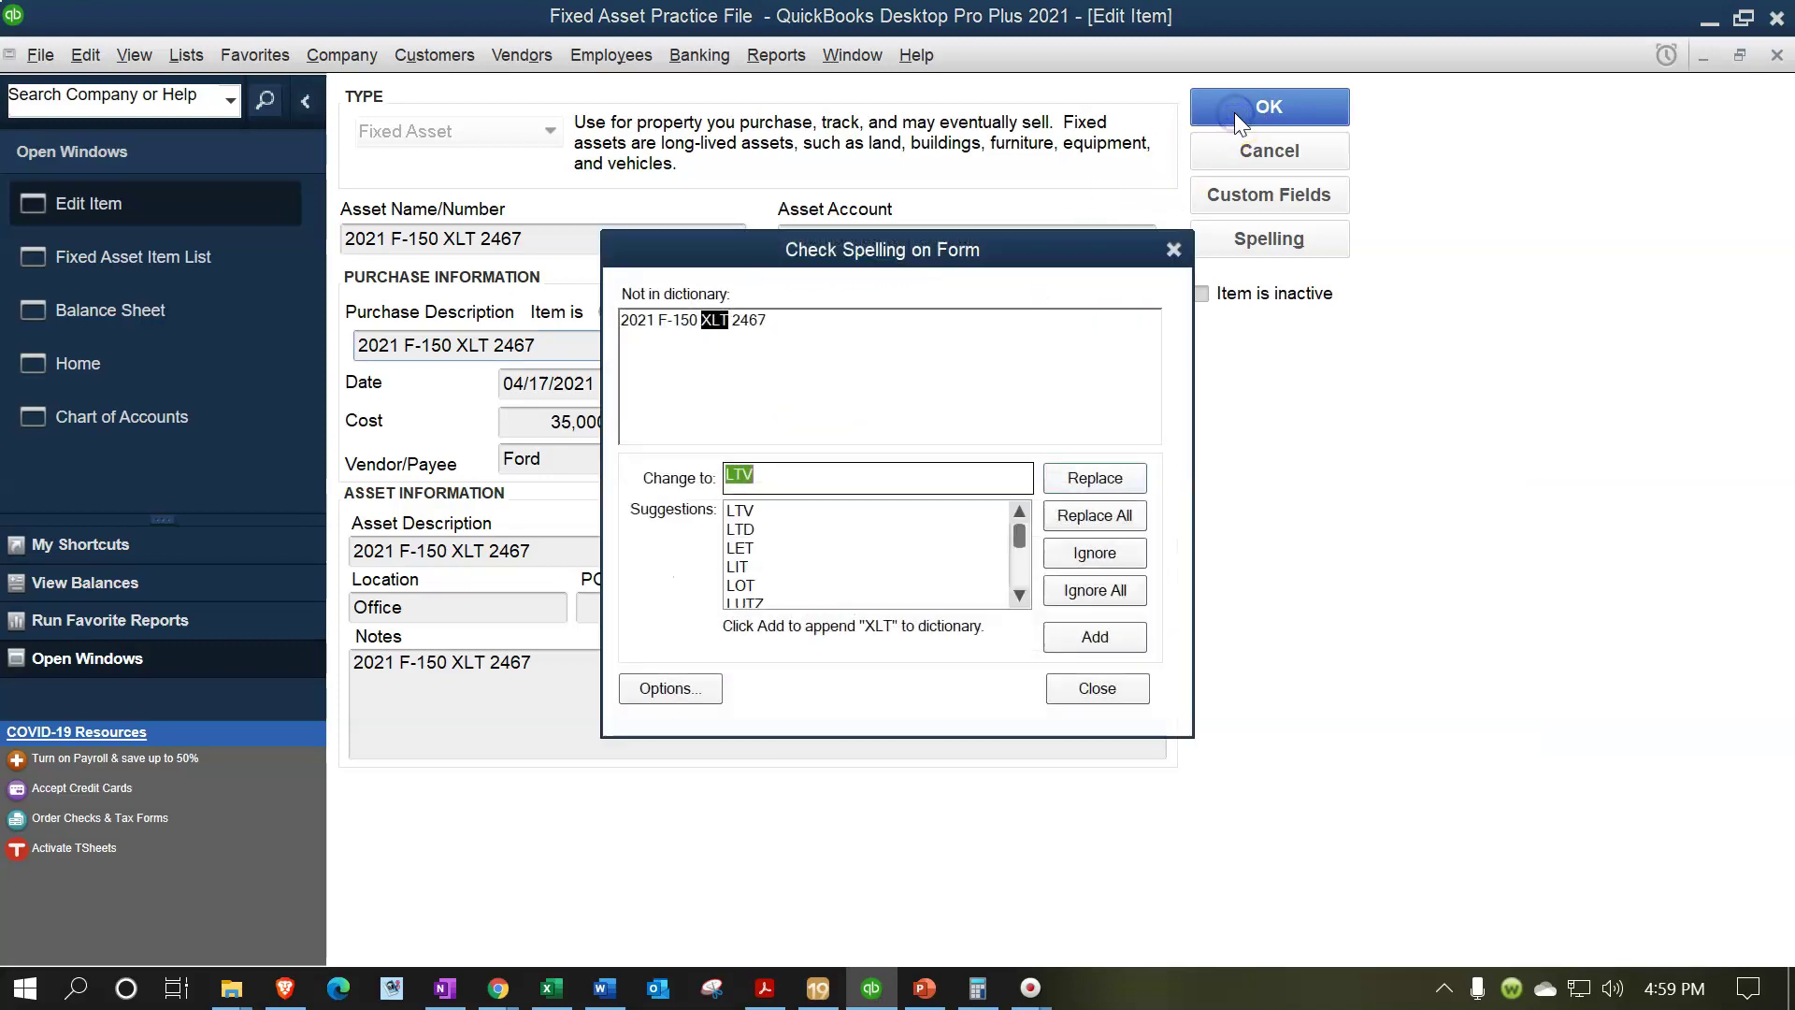
pyautogui.click(1103, 591)
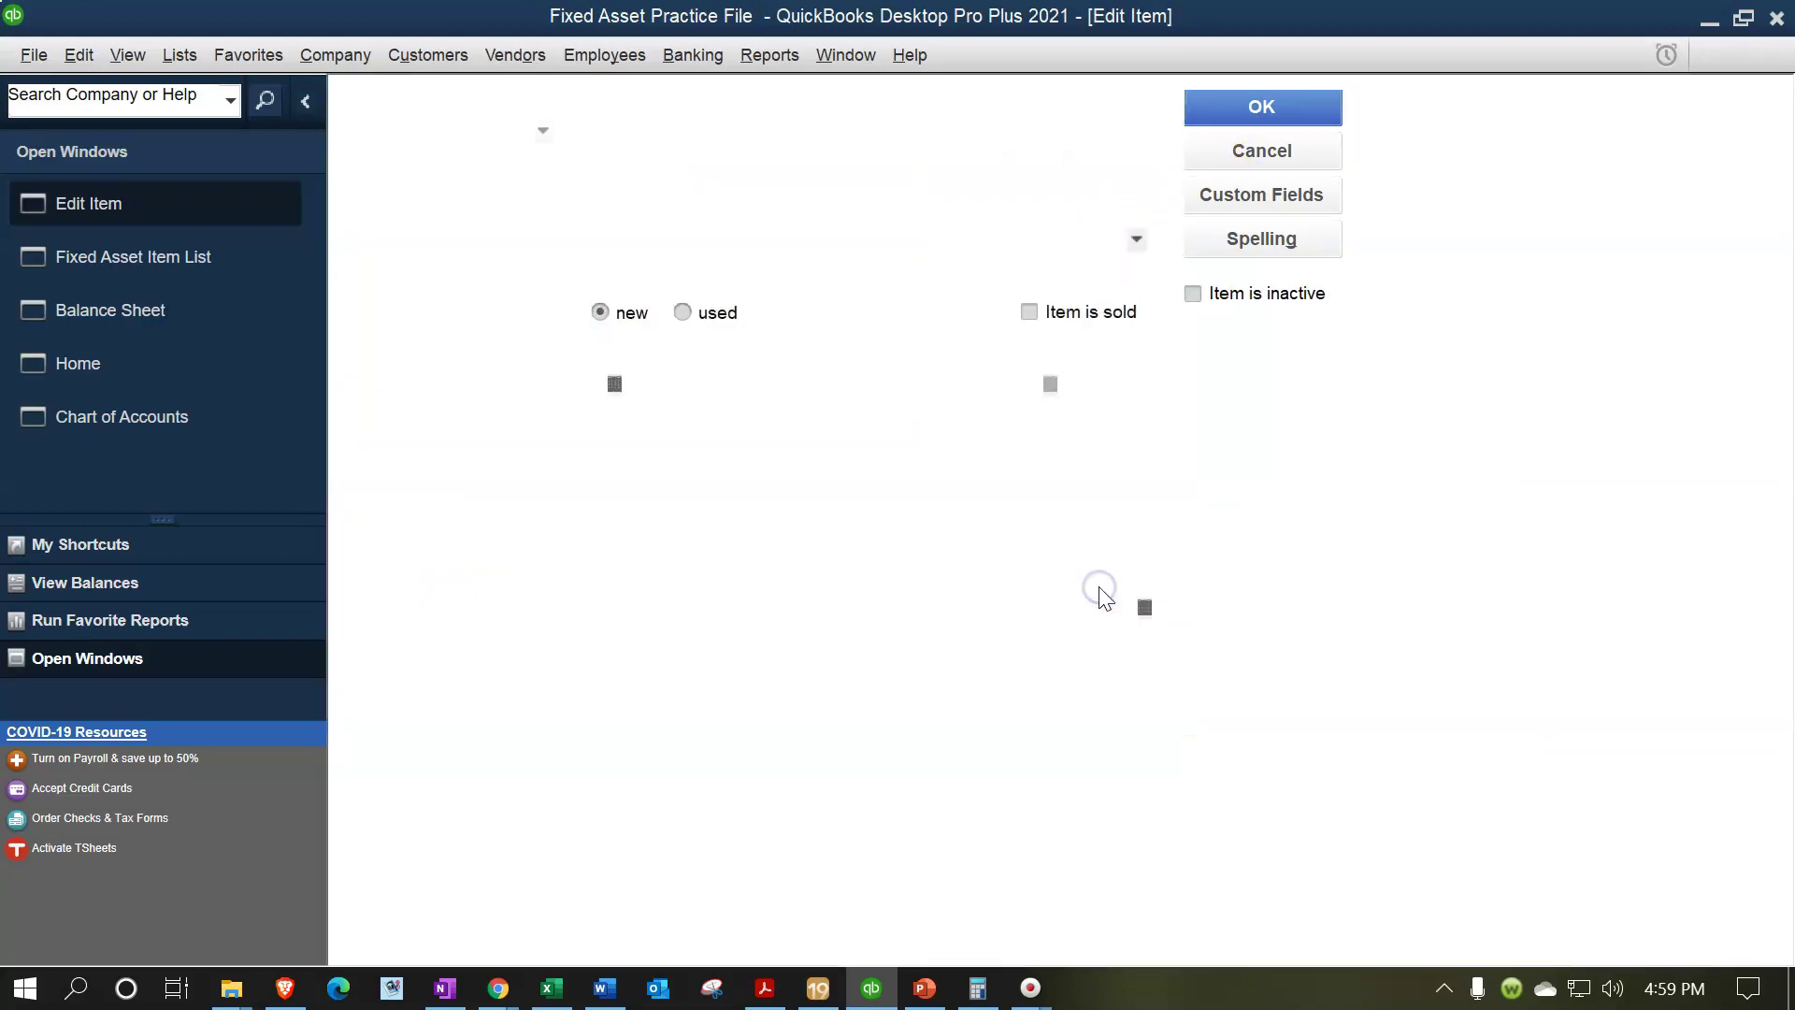
# - Inspect the Automobiles & Transportation Eq transactions from the Balance Sheet with a wider Memo column, and close the detail report without memorizing it
pyautogui.click(163, 252)
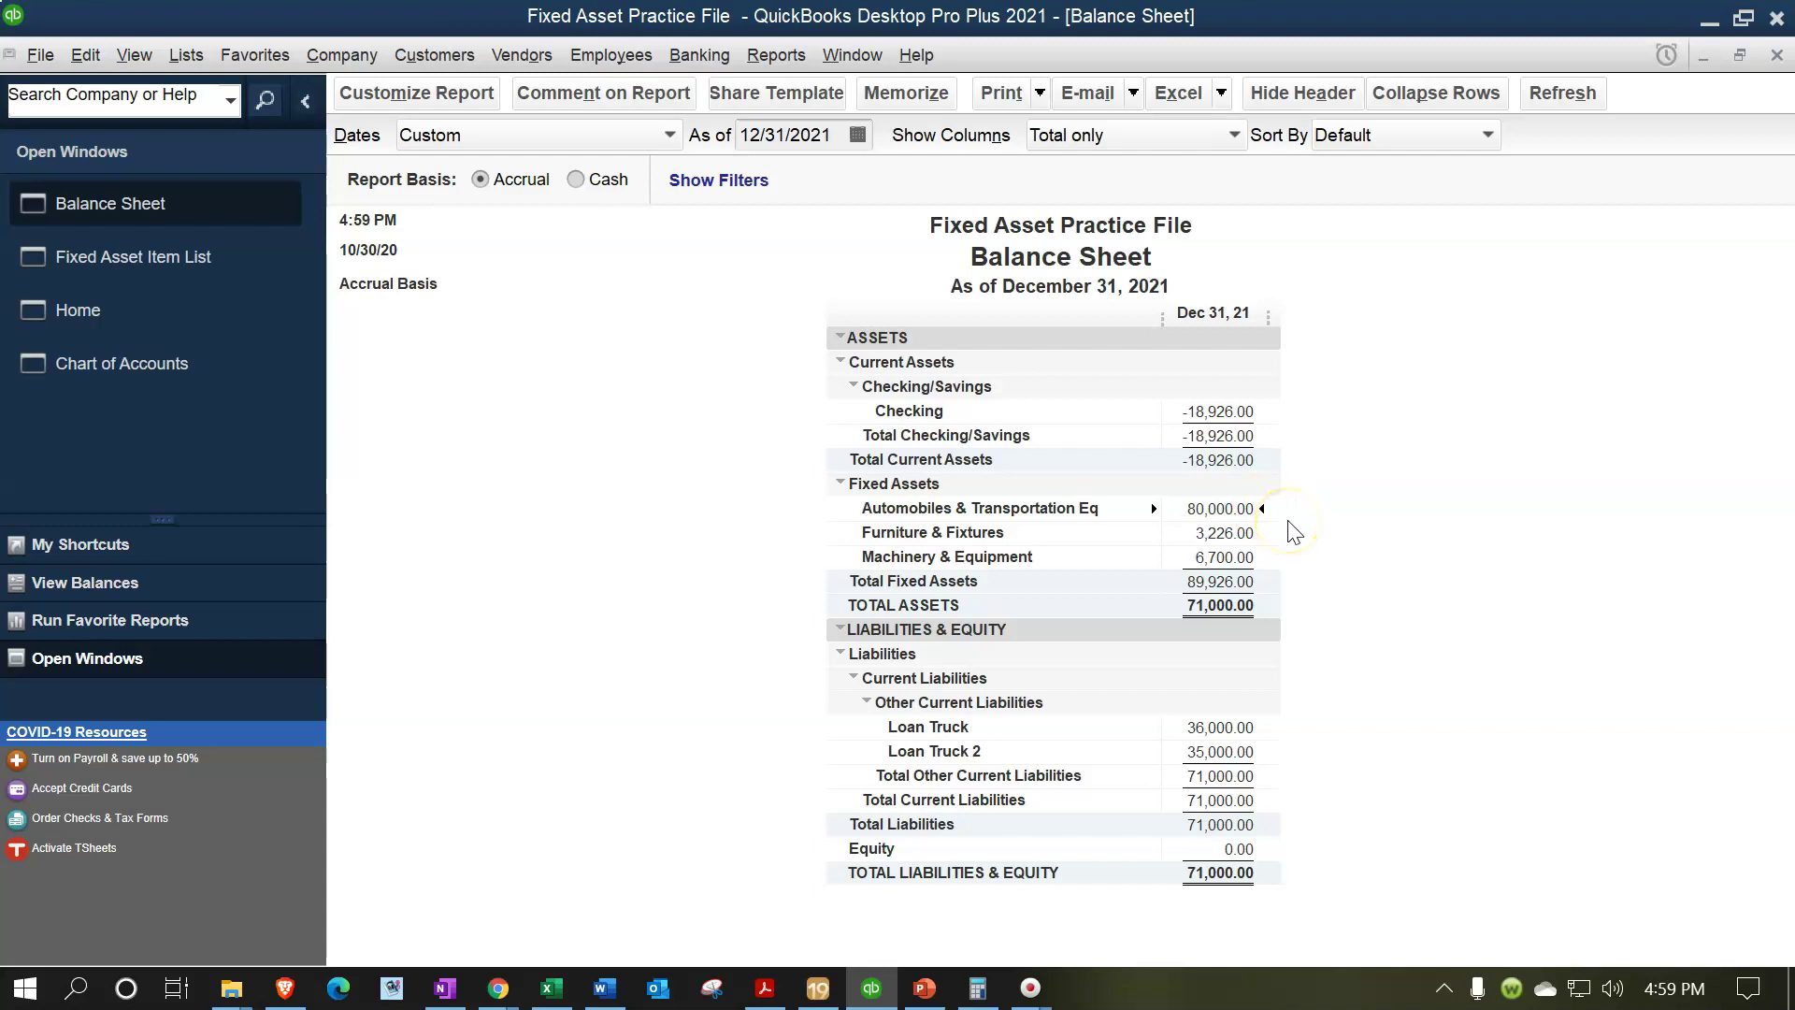
pyautogui.doubleClick(1239, 509)
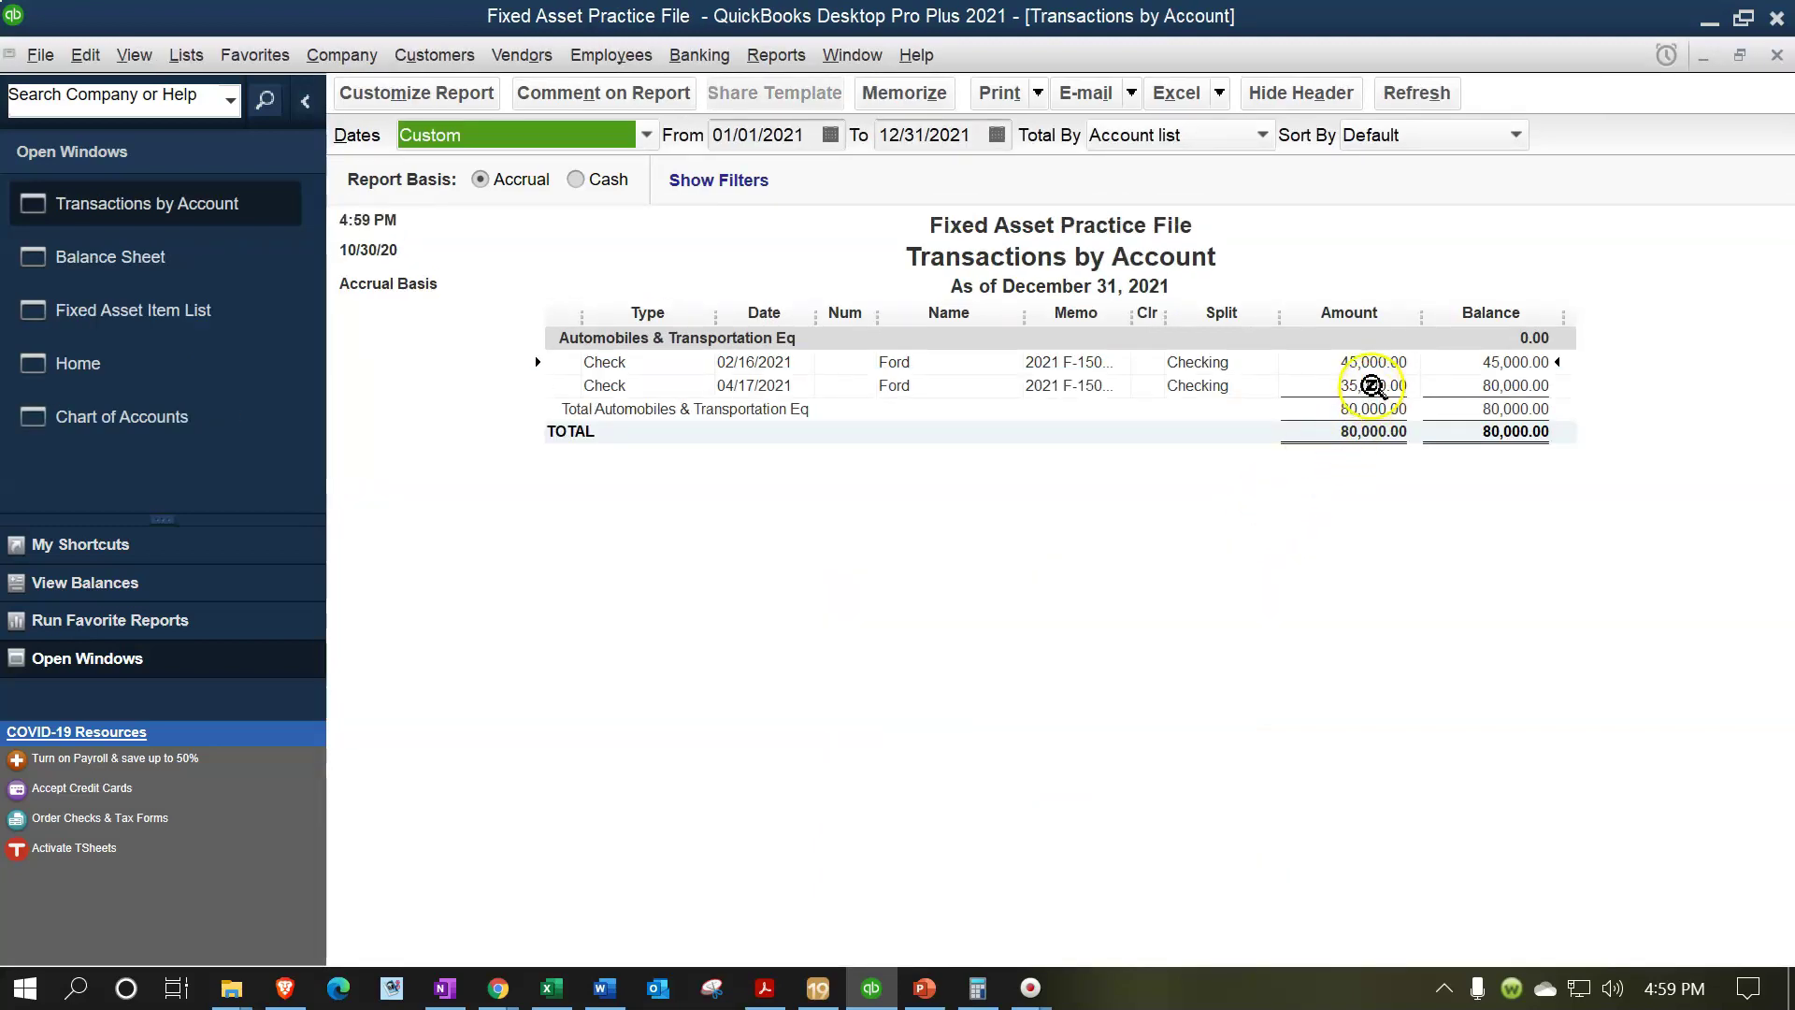
pyautogui.click(1375, 386)
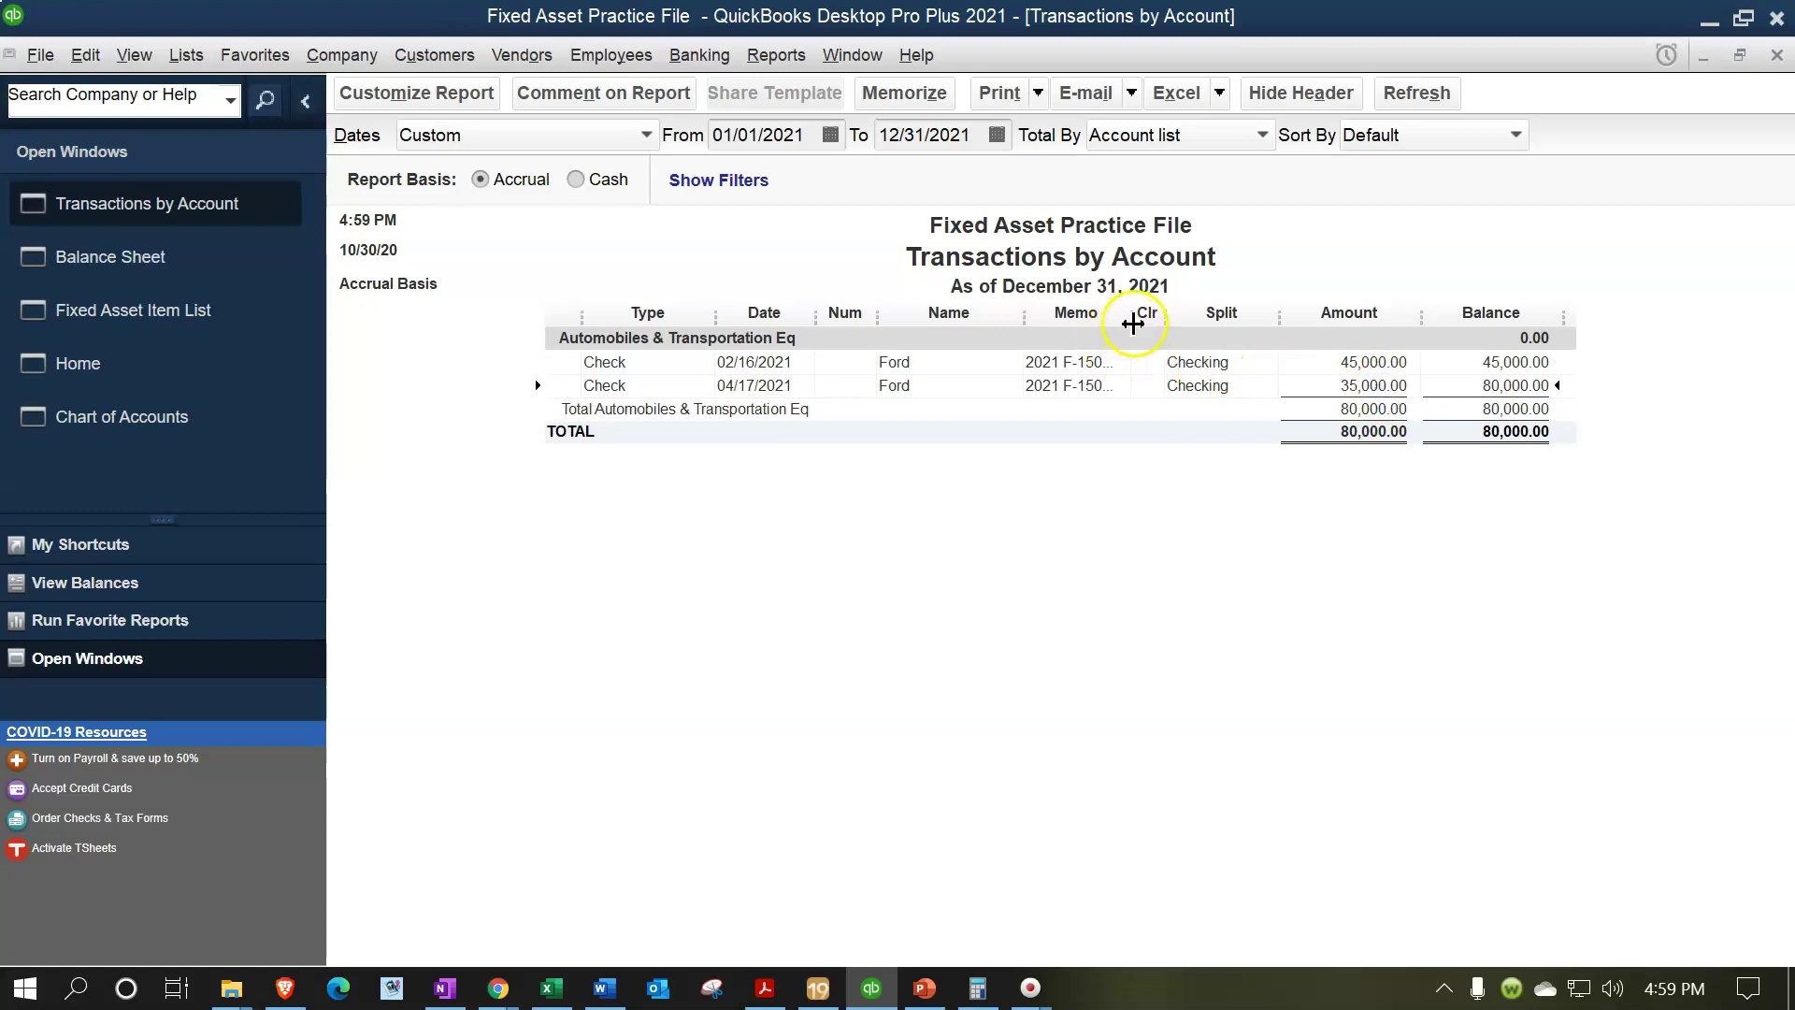
pyautogui.moveTo(1163, 318); pyautogui.dragTo(1191, 316)
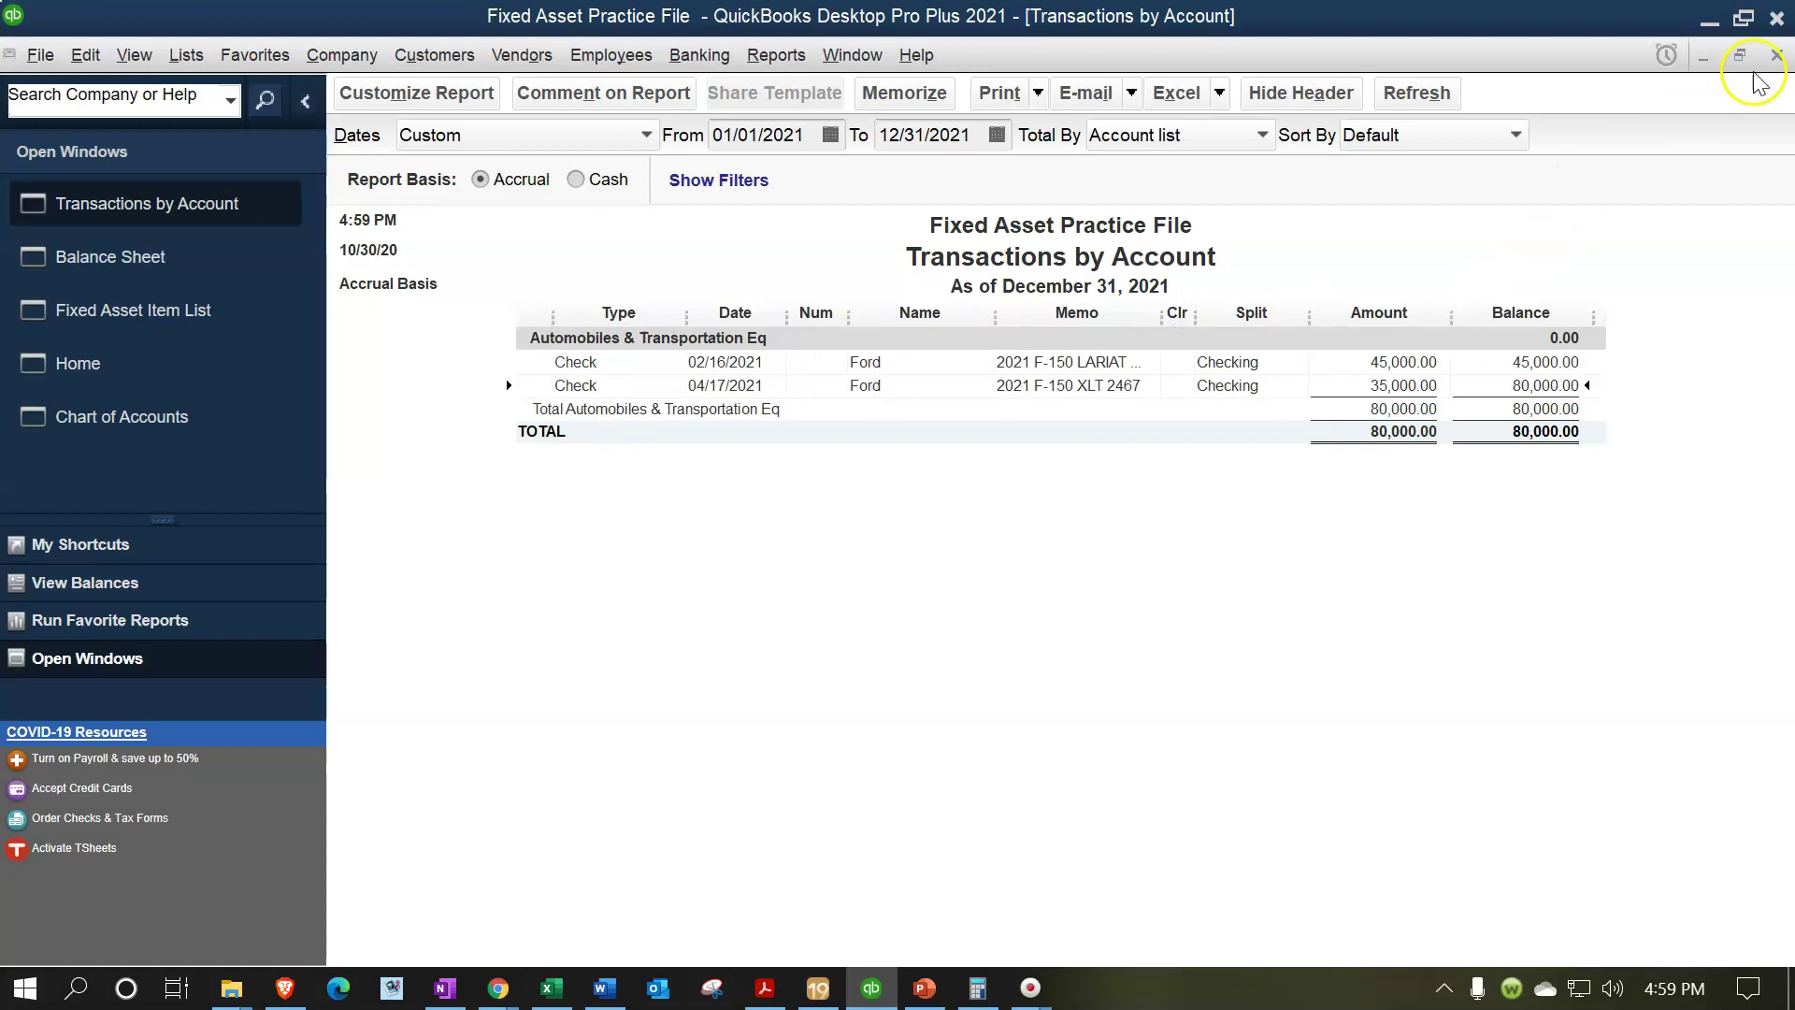
pyautogui.click(1776, 56)
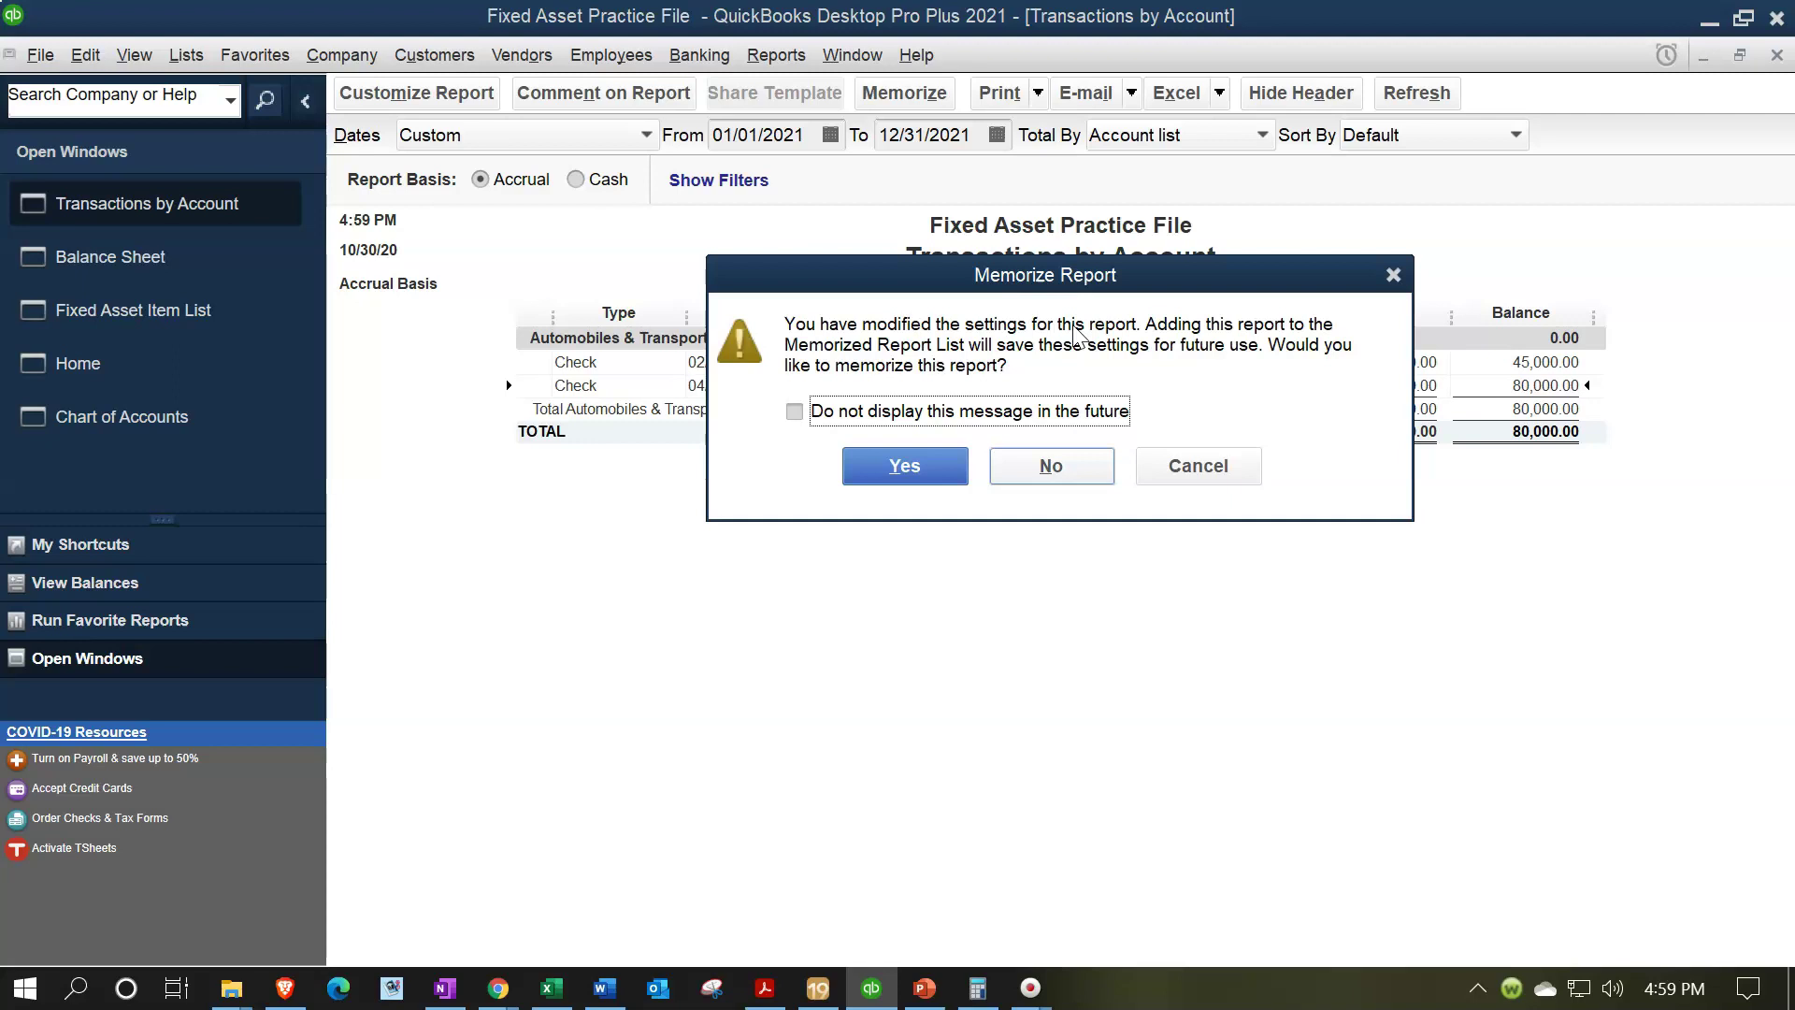
pyautogui.click(1038, 460)
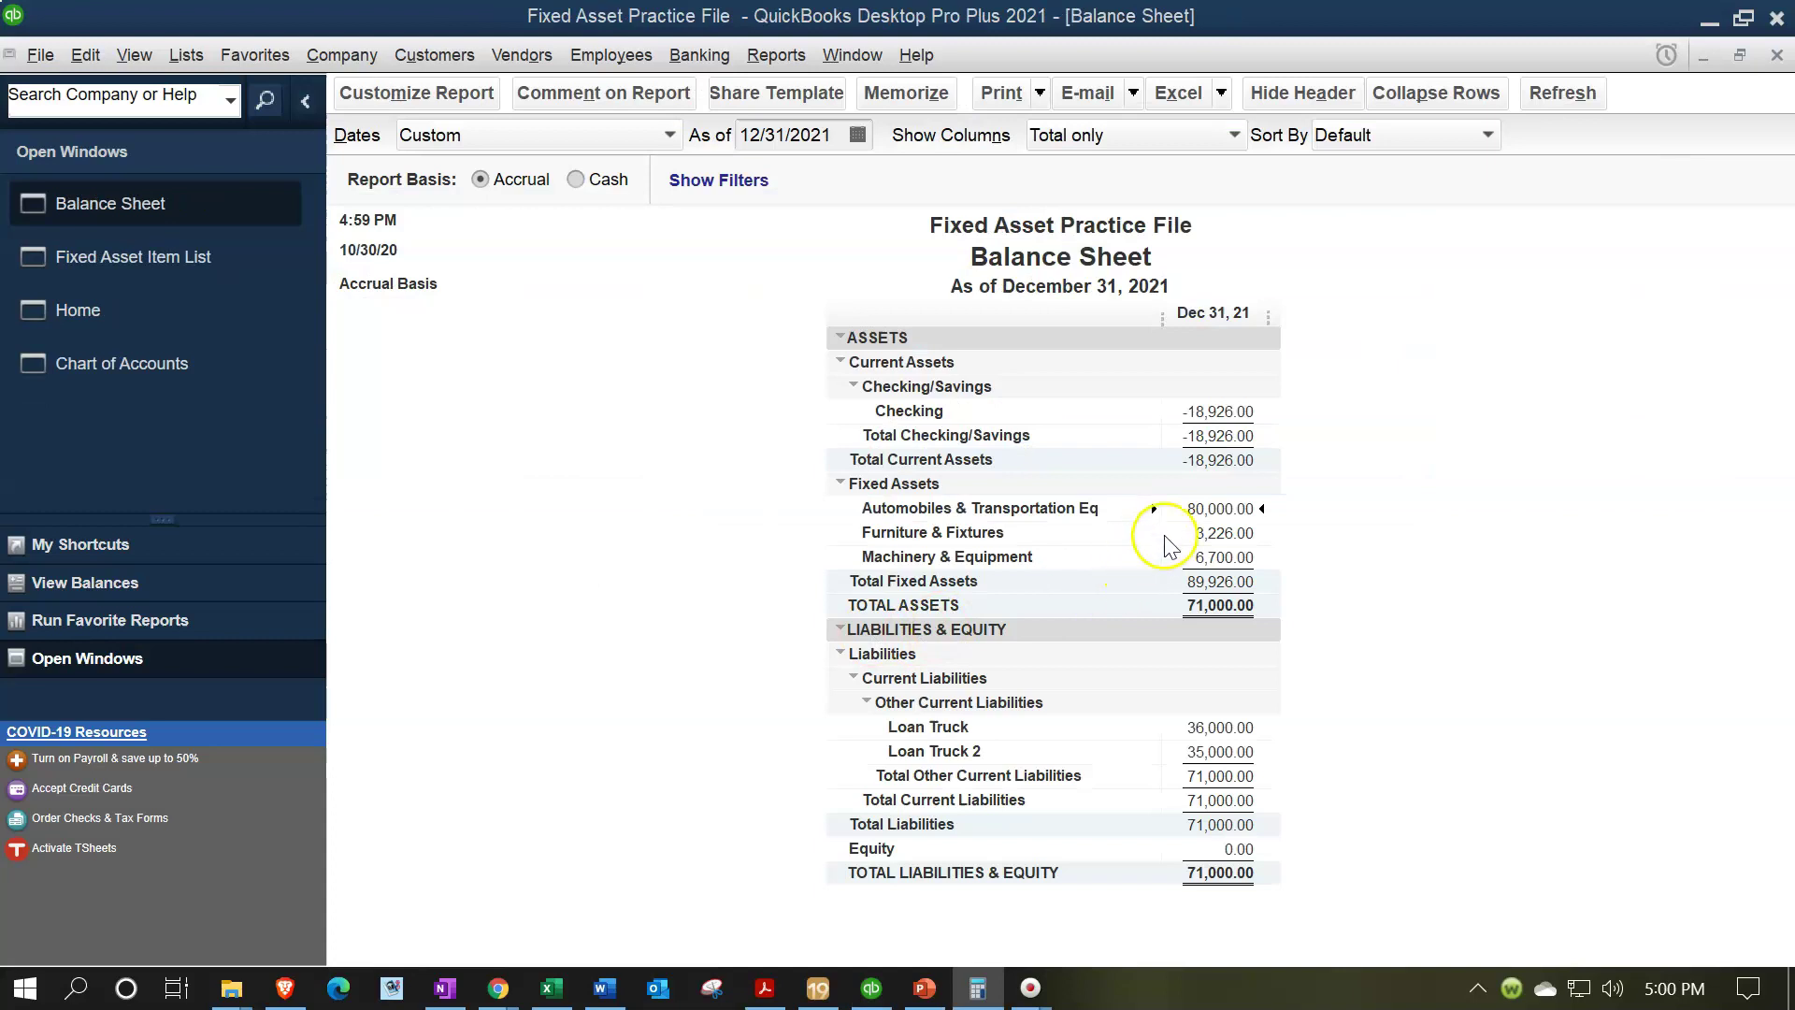
# - Review the Home page's check-writing option and the Fixed Asset Item List, and return to the Balance Sheet
pyautogui.click(1225, 512)
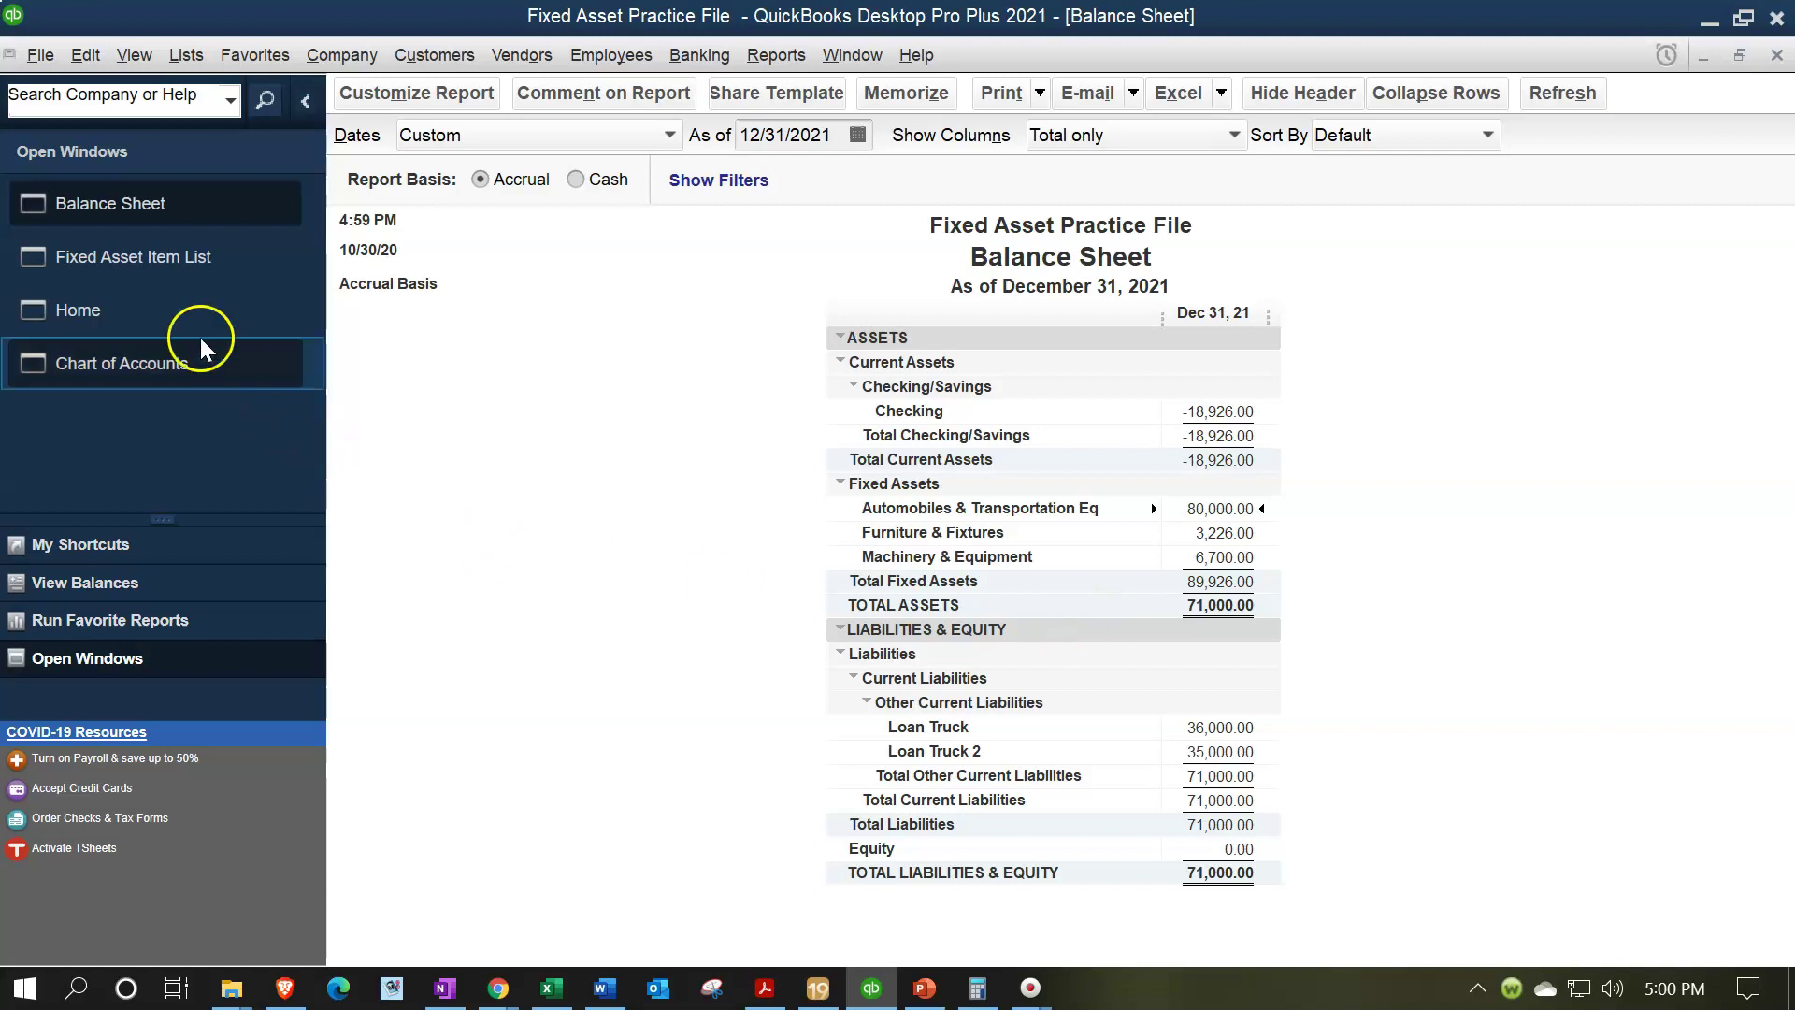
pyautogui.click(103, 305)
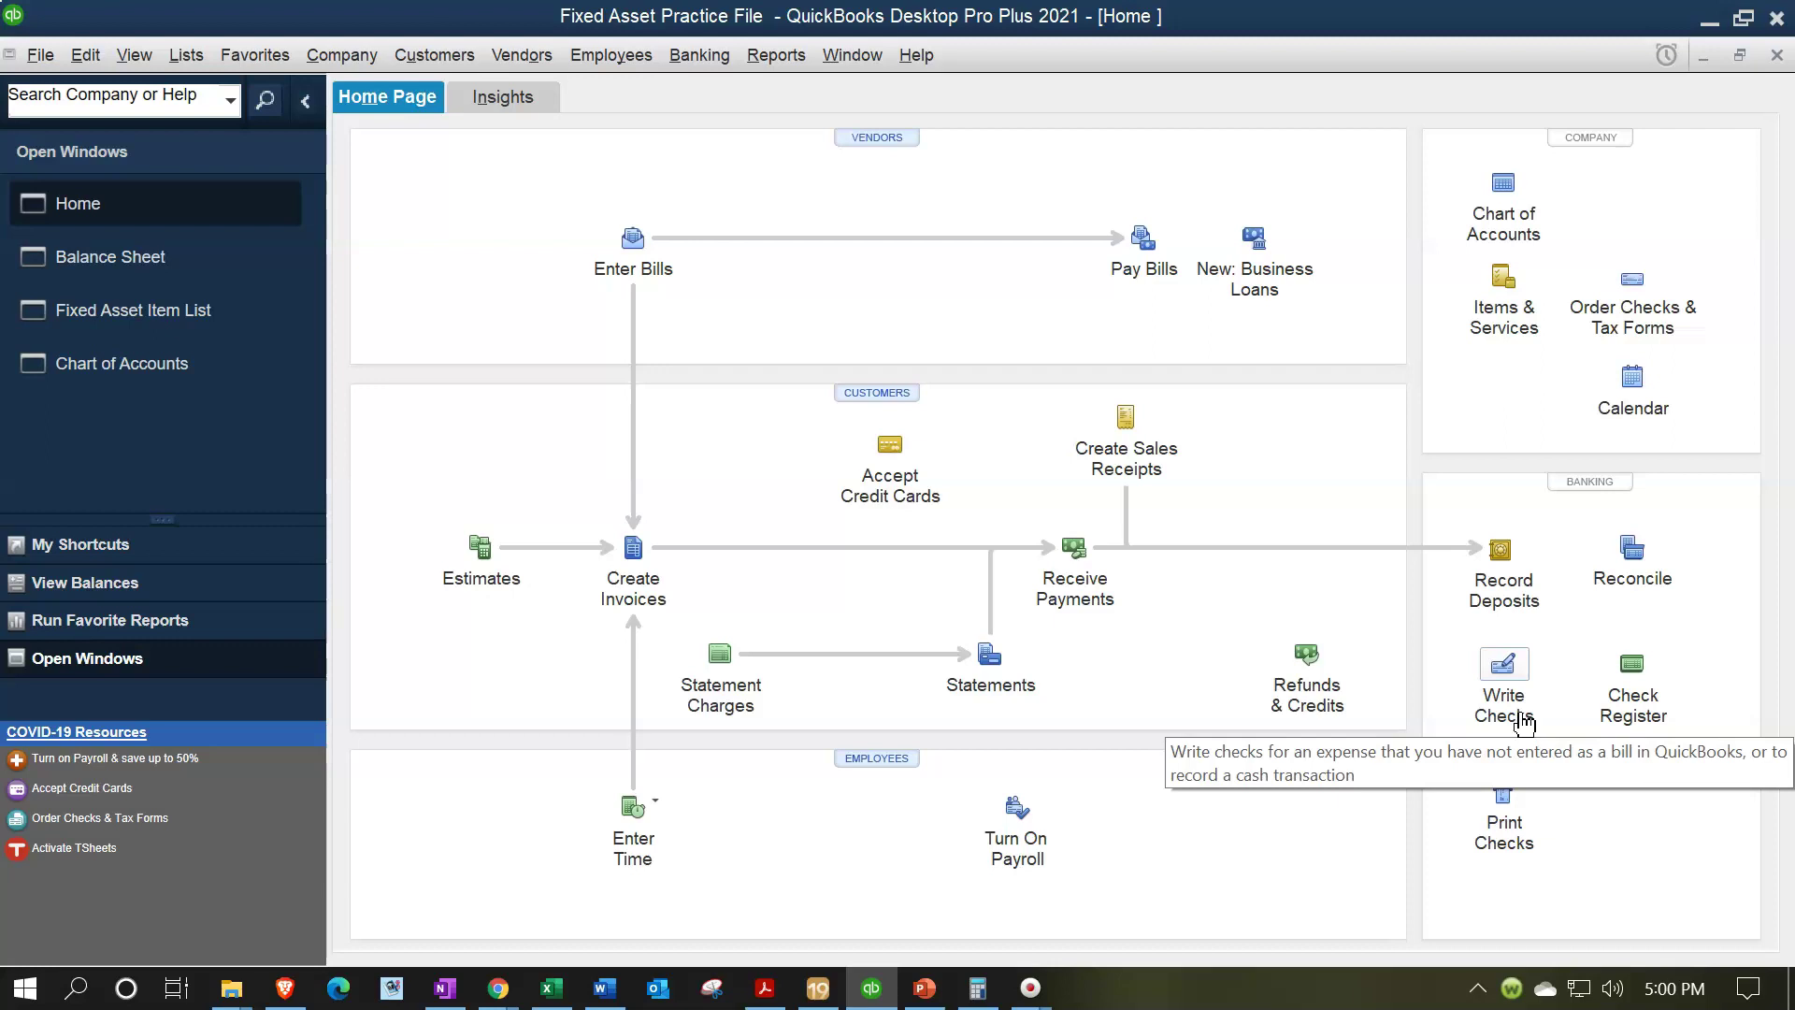
pyautogui.click(146, 318)
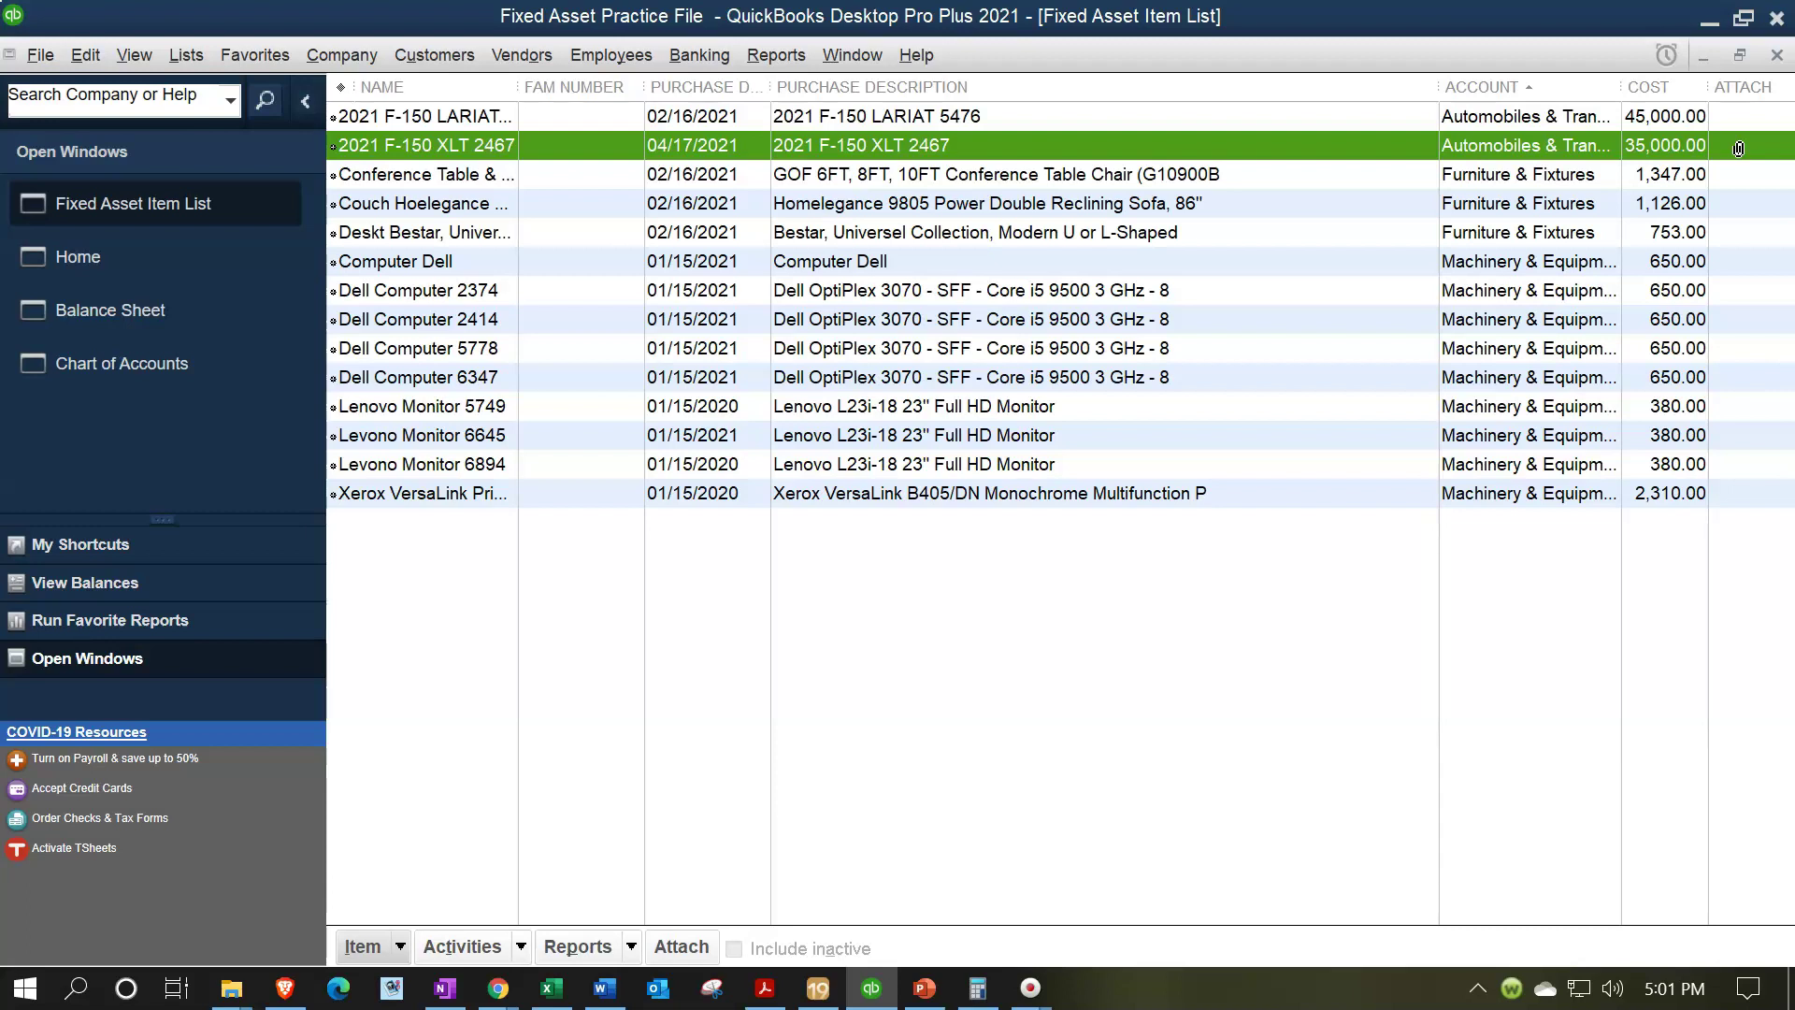
pyautogui.click(199, 273)
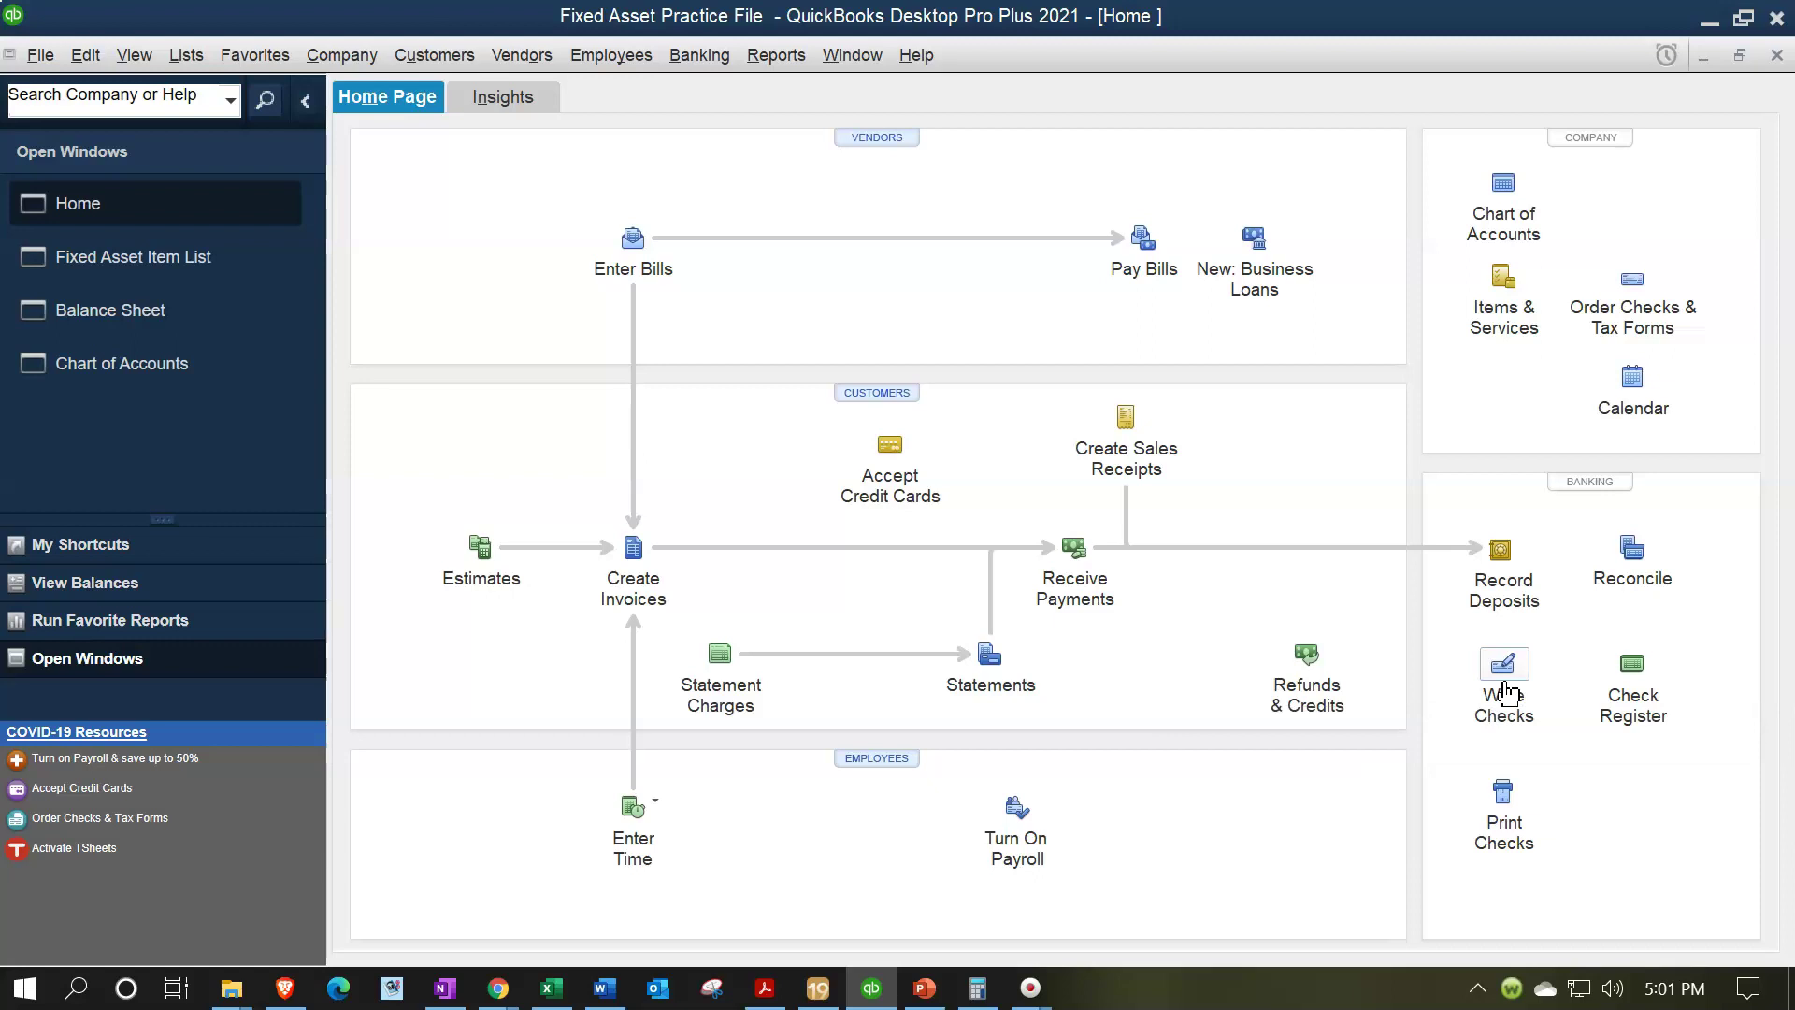
pyautogui.click(178, 309)
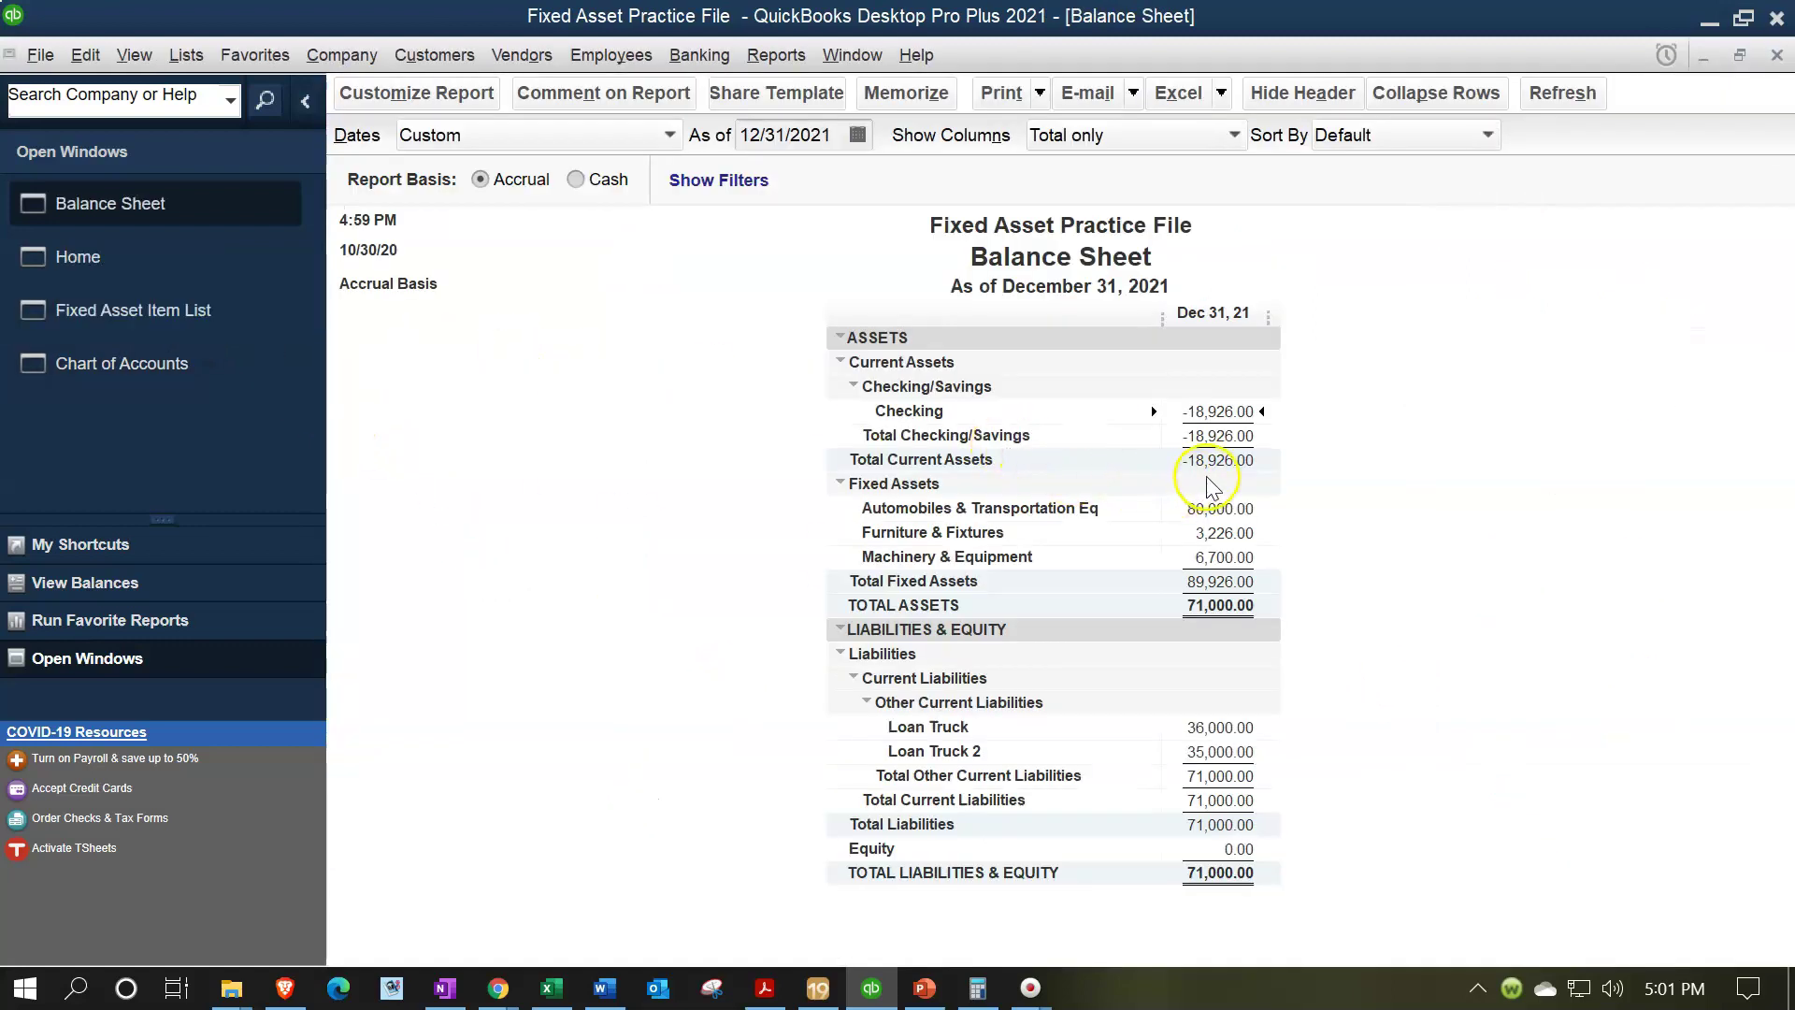
# - Examine the transactions behind the Balance Sheet's Machinery & Equipment and Automobiles & Transportation Eq balances, including the 02/16/2021 Ford check
pyautogui.doubleClick(1227, 557)
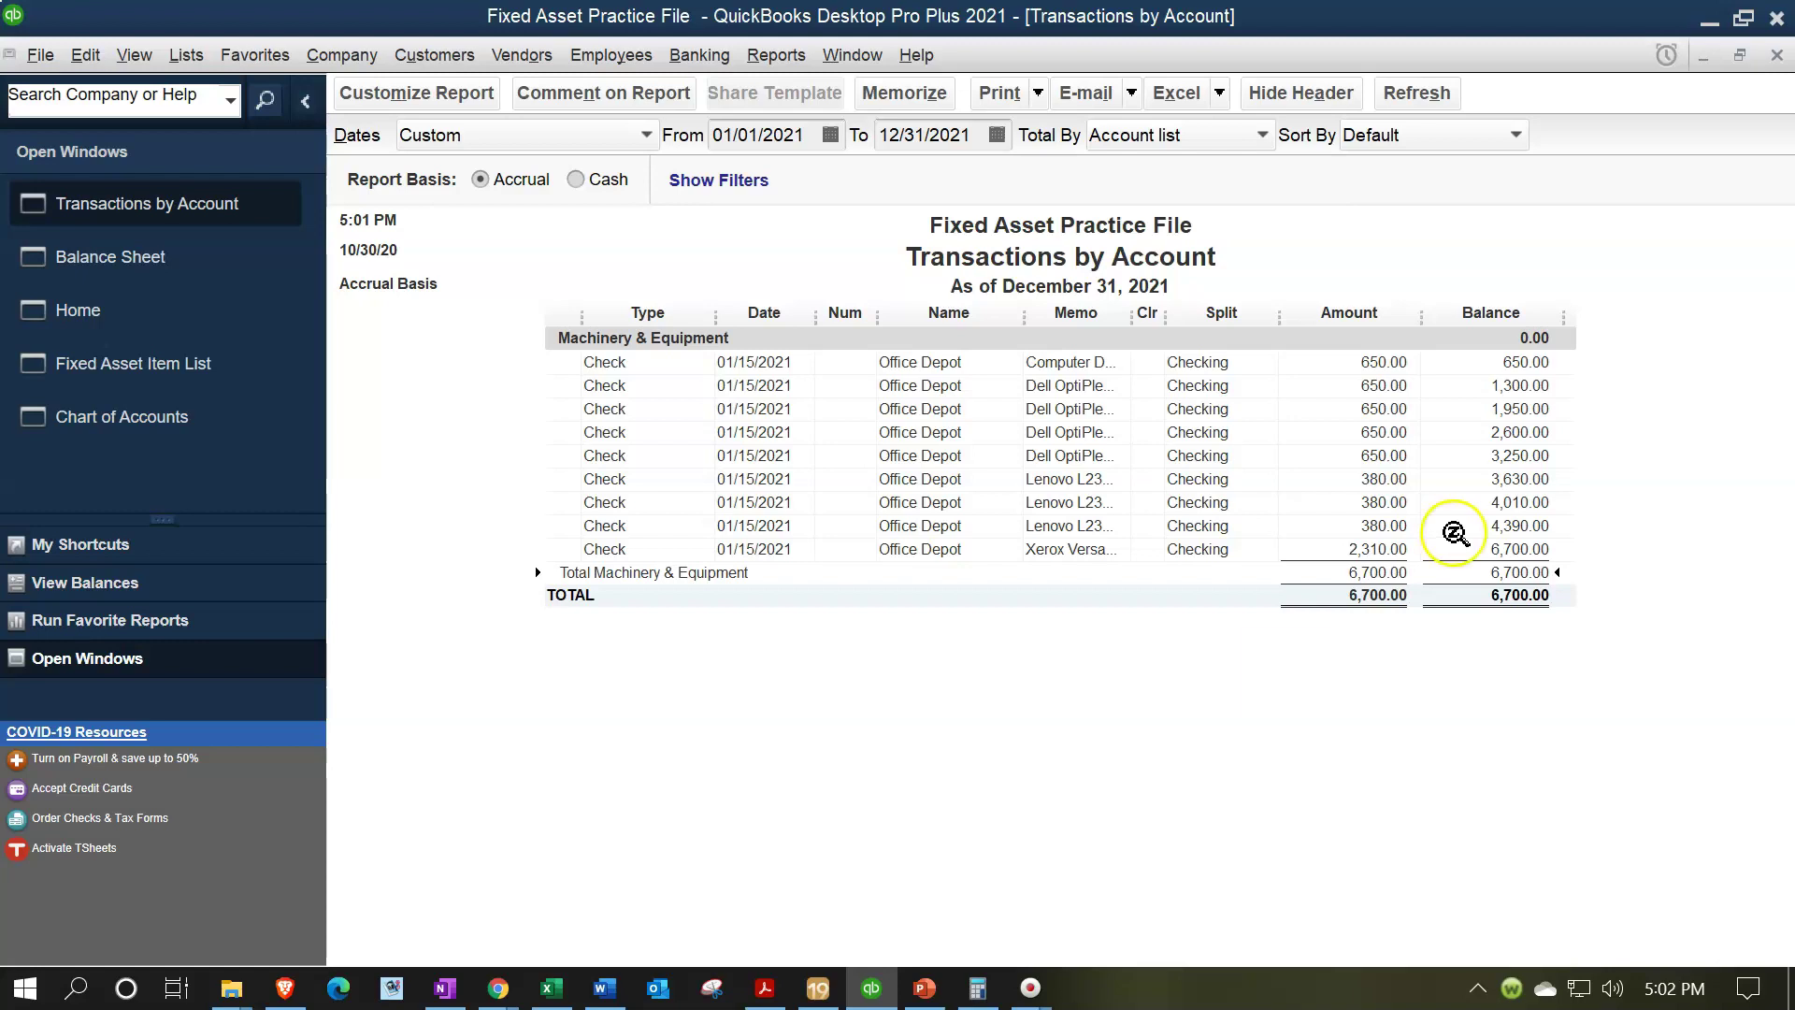
pyautogui.click(1776, 55)
pyautogui.doubleClick(1242, 516)
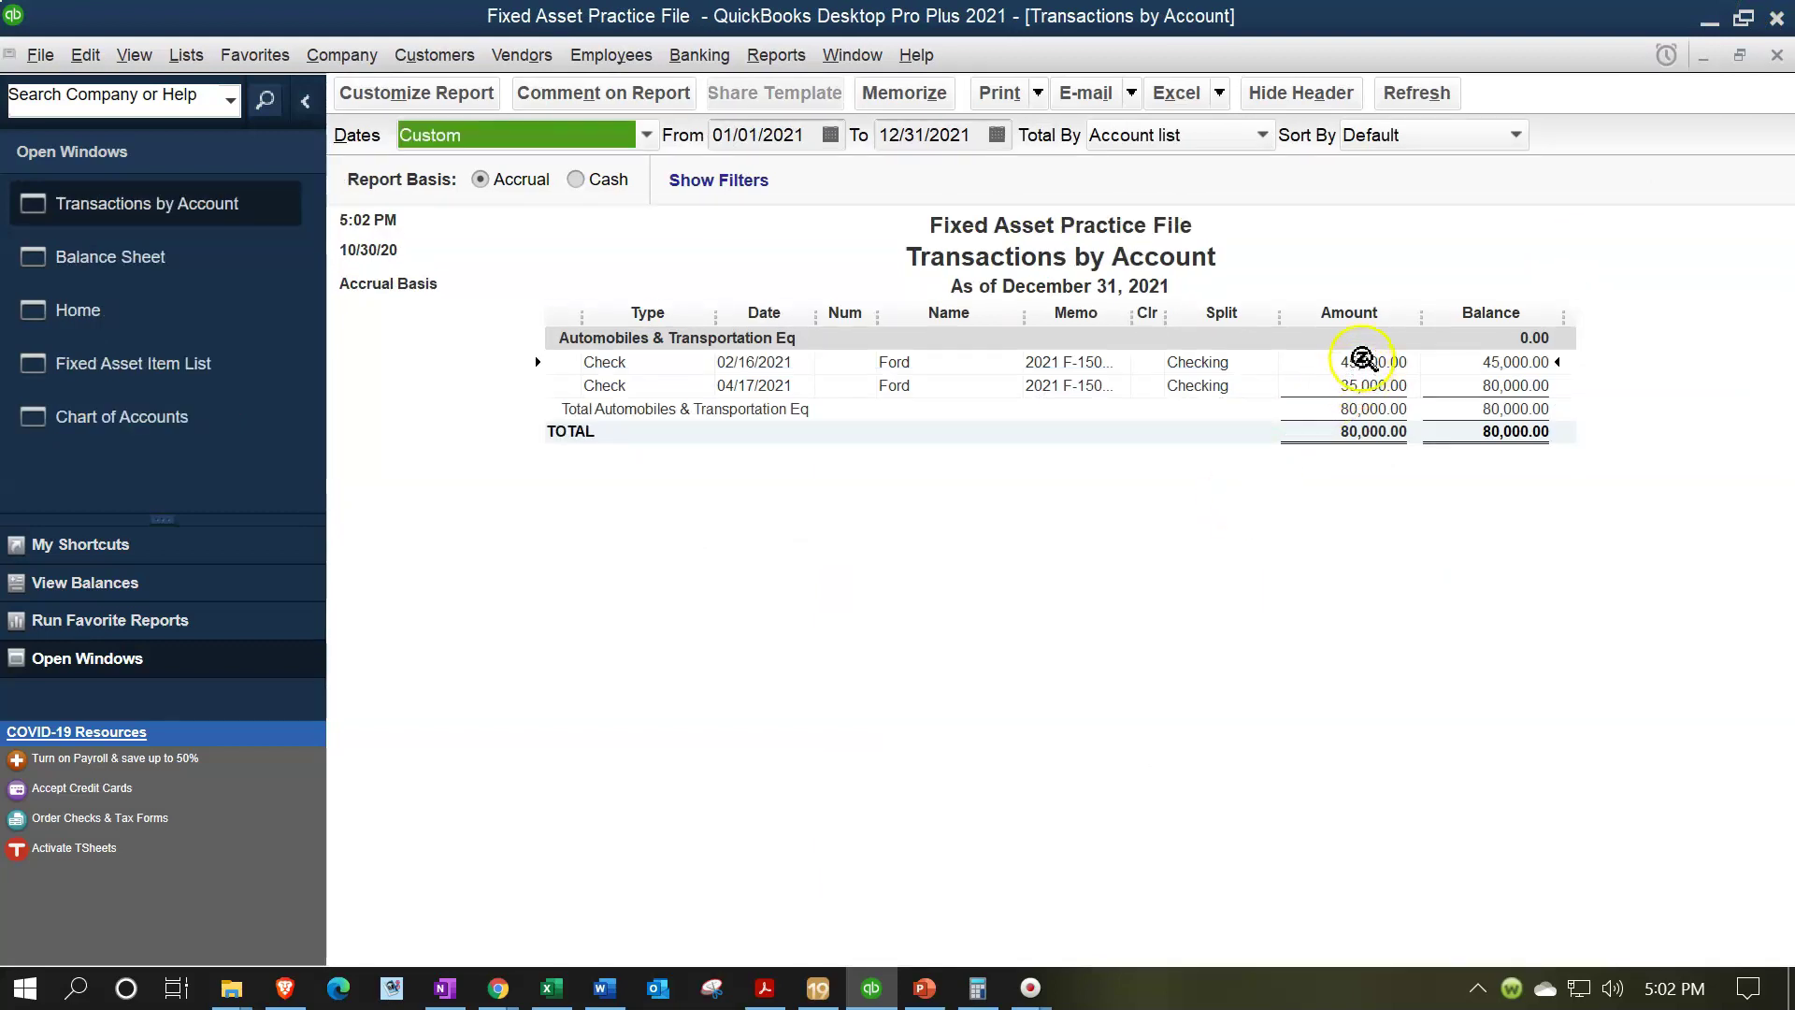
pyautogui.doubleClick(1362, 357)
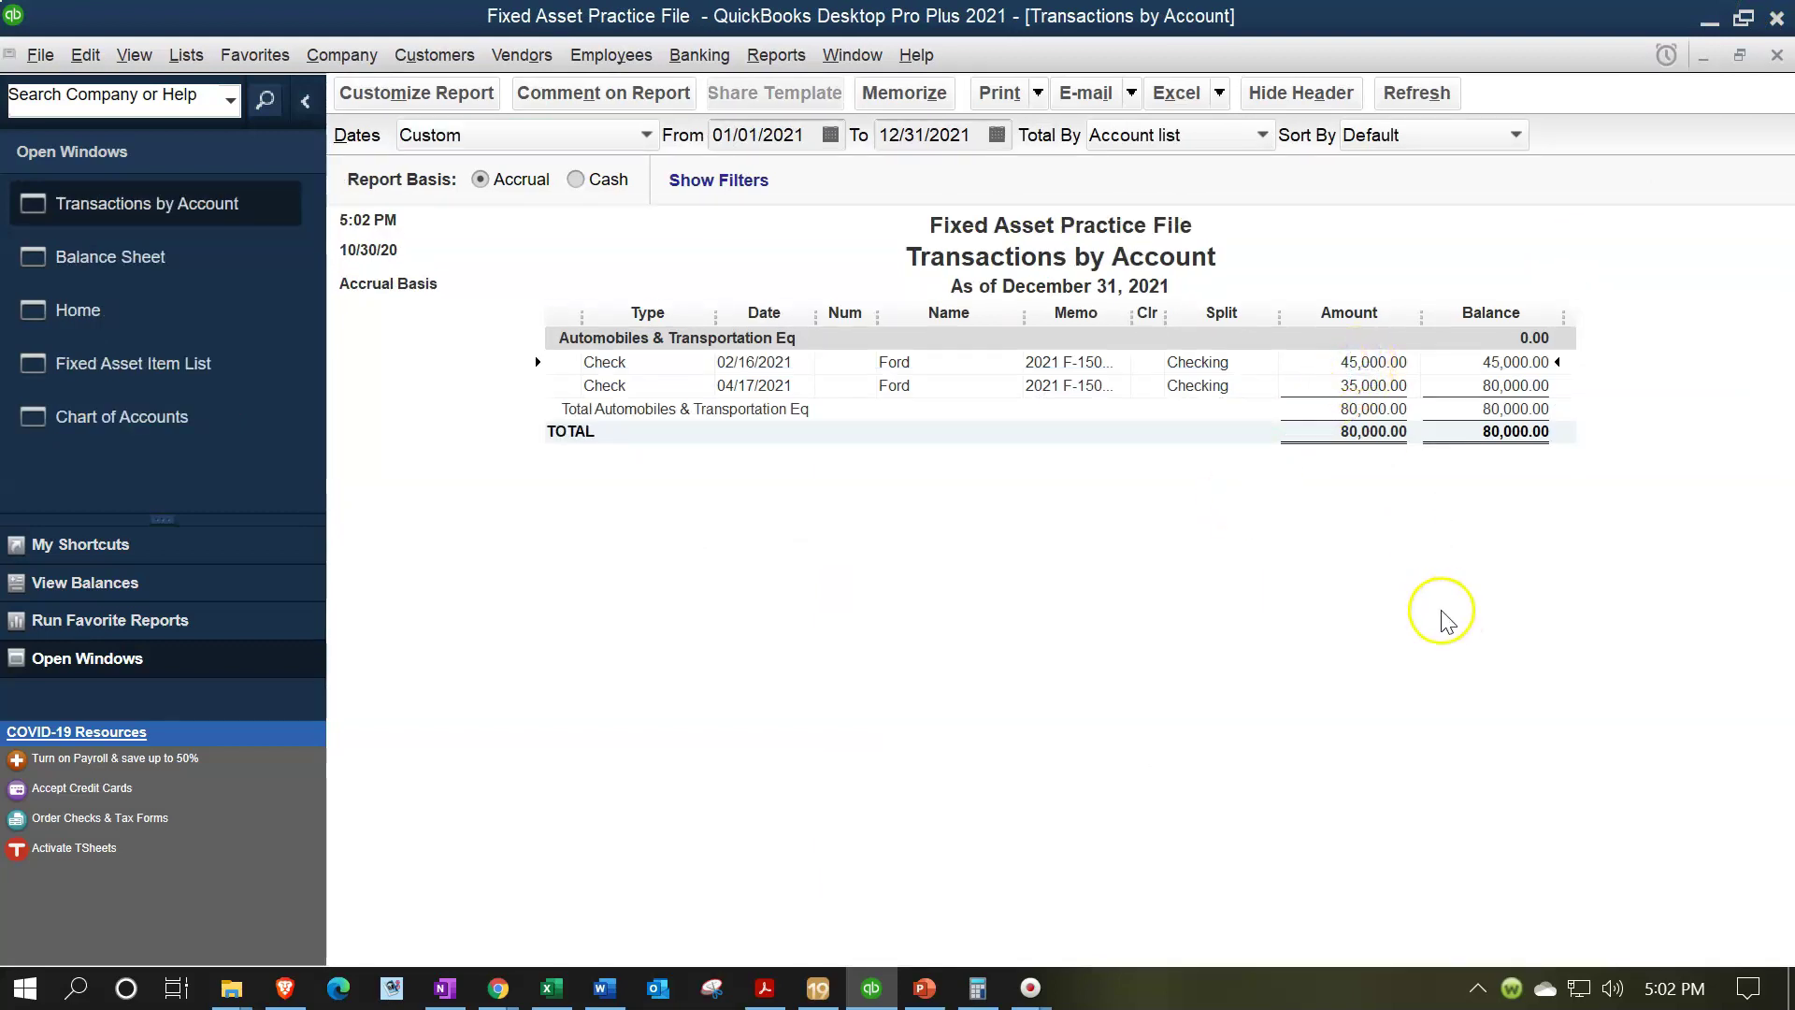